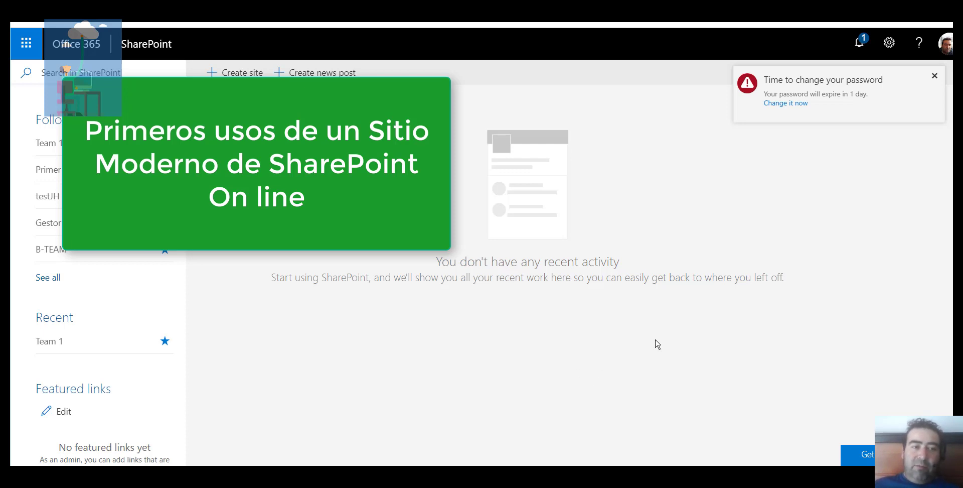
# Open the Team 1 site and look over the sections of its home page
pyautogui.click(58, 147)
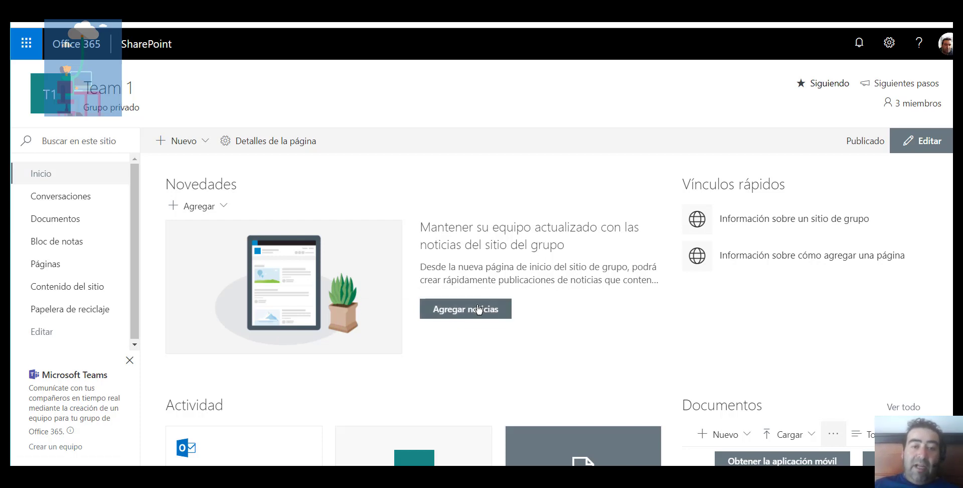
pyautogui.scroll(-3, 574, 279)
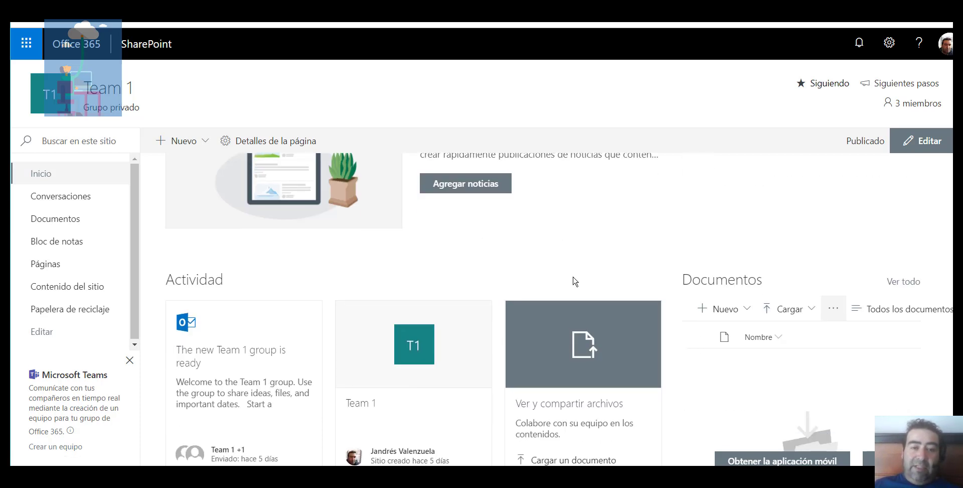
pyautogui.scroll(3, 544, 283)
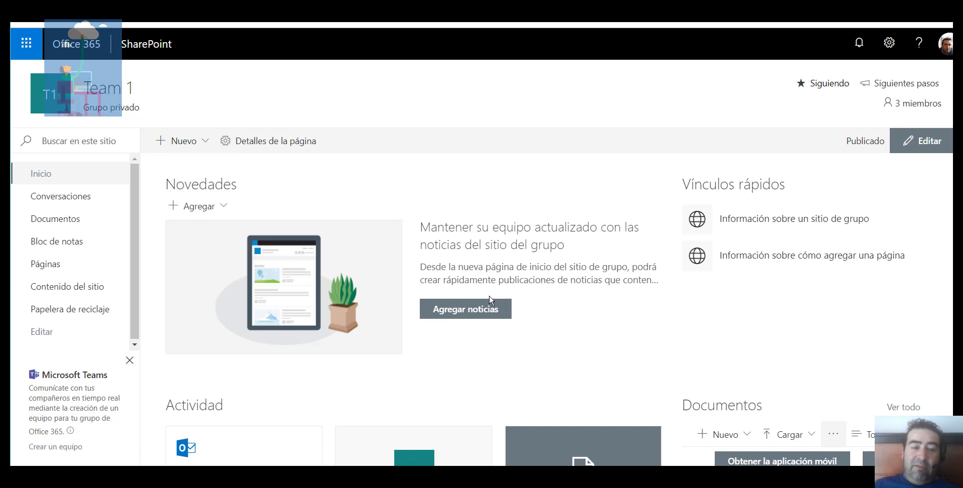
# Start a news post from the Novedades section and go through the introductory tour to its end
pyautogui.click(466, 309)
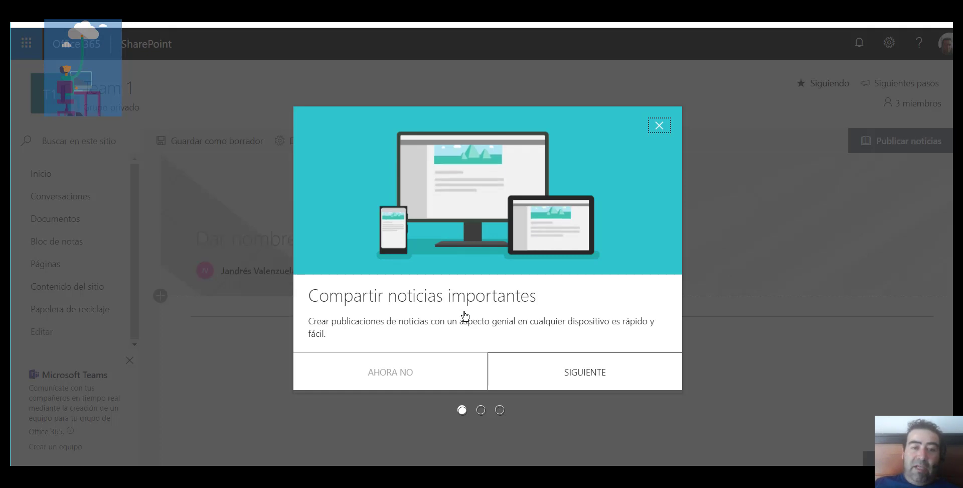
pyautogui.click(572, 373)
pyautogui.click(572, 374)
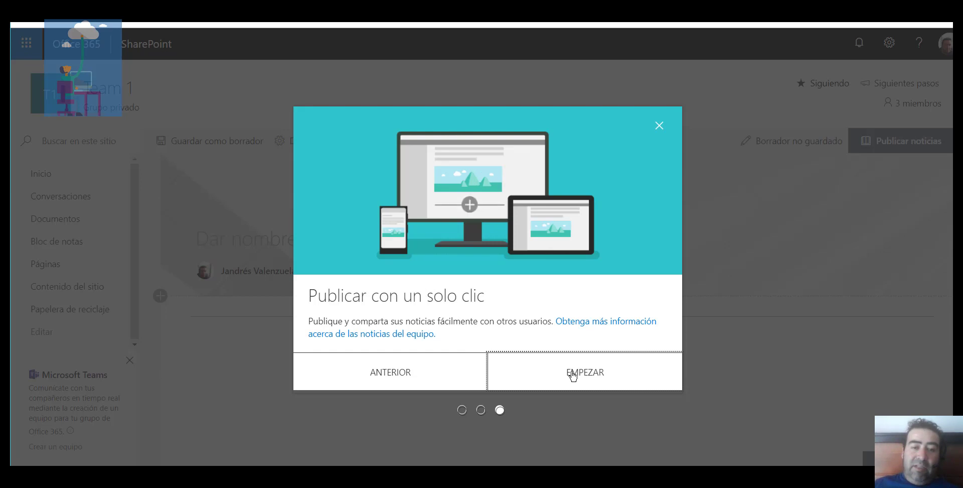
pyautogui.click(573, 374)
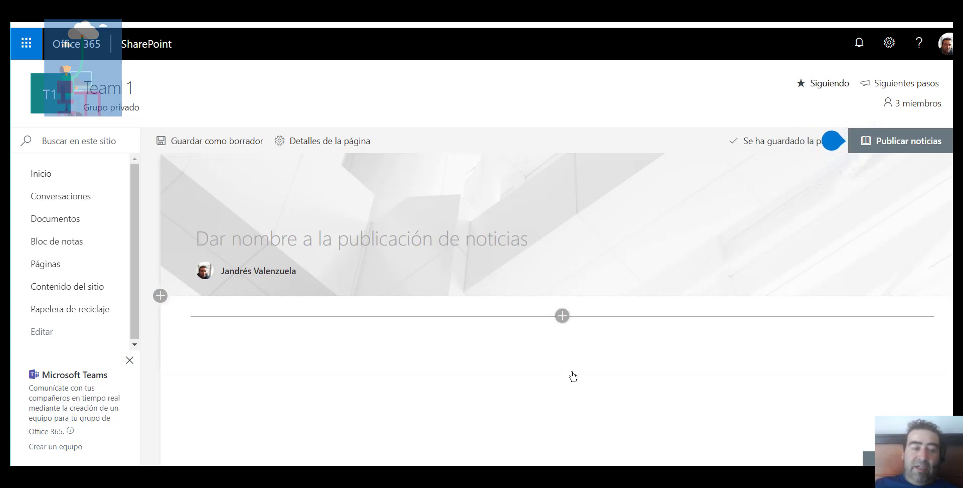
# Title the news post "Nuevo video de creación de noticias"
pyautogui.click(282, 226)
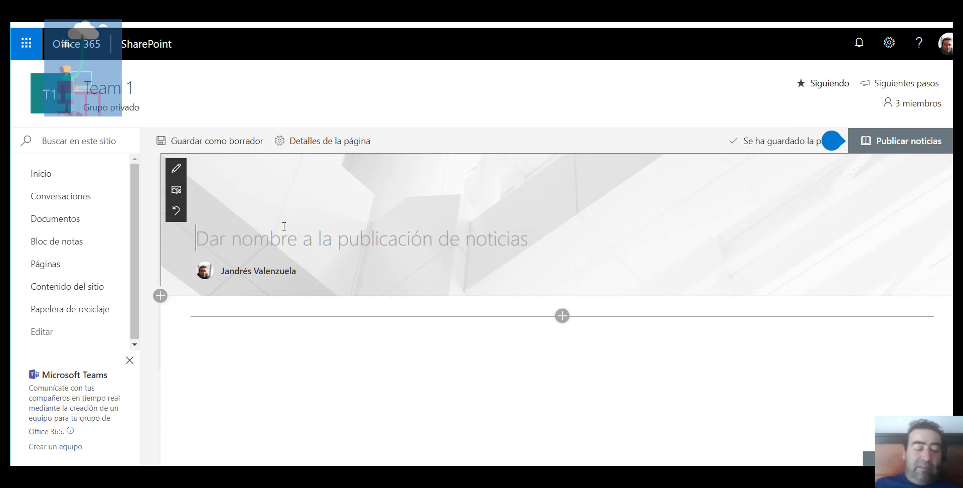
pyautogui.write('Nuev')
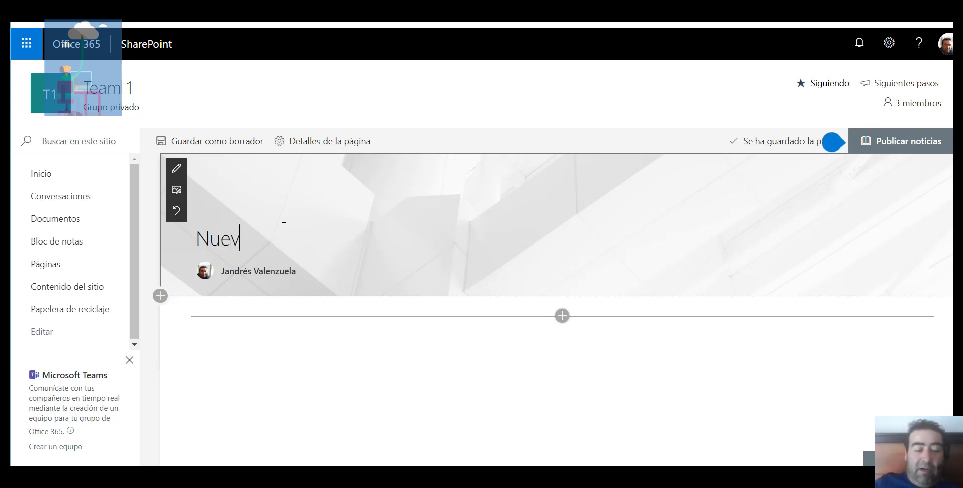
pyautogui.write('o')
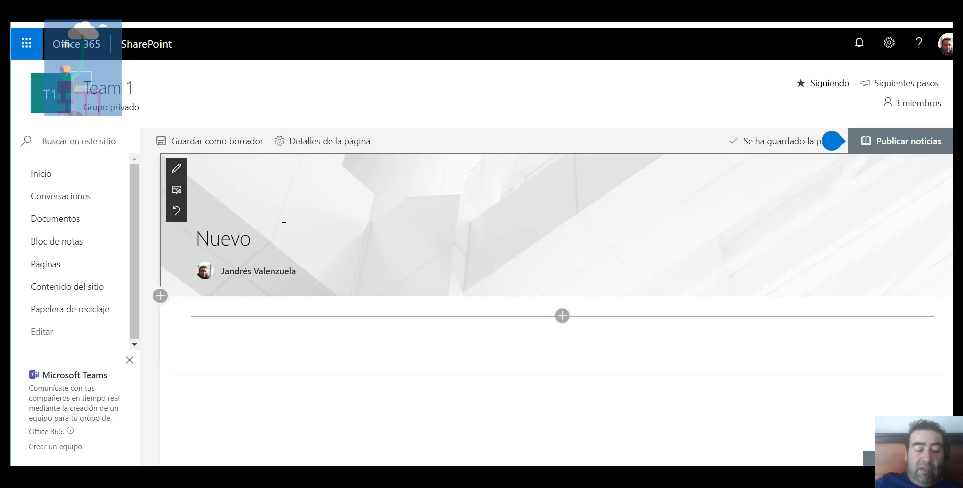
pyautogui.write(' video de c')
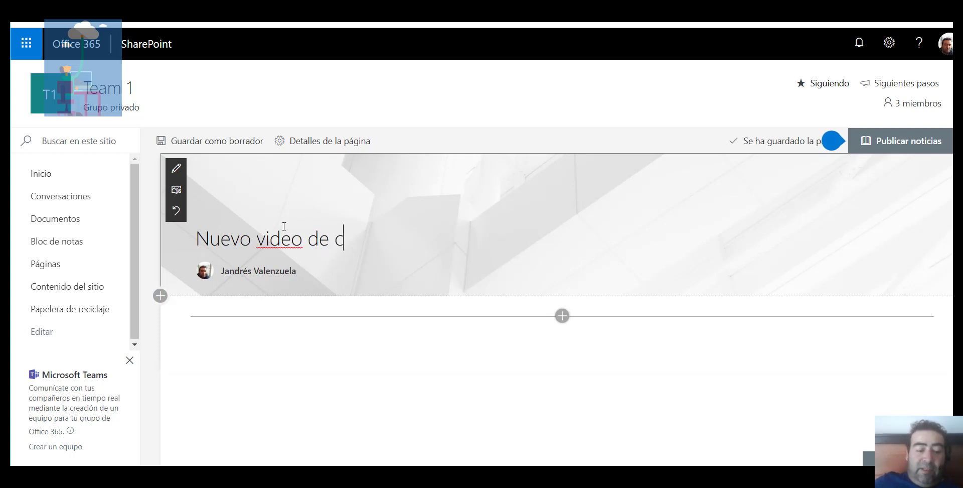
pyautogui.write('reación d')
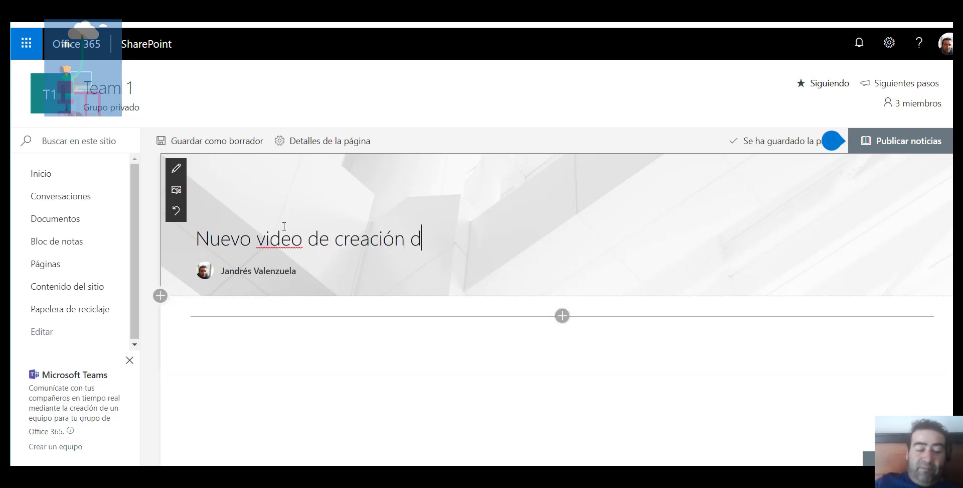
pyautogui.write('e noticias')
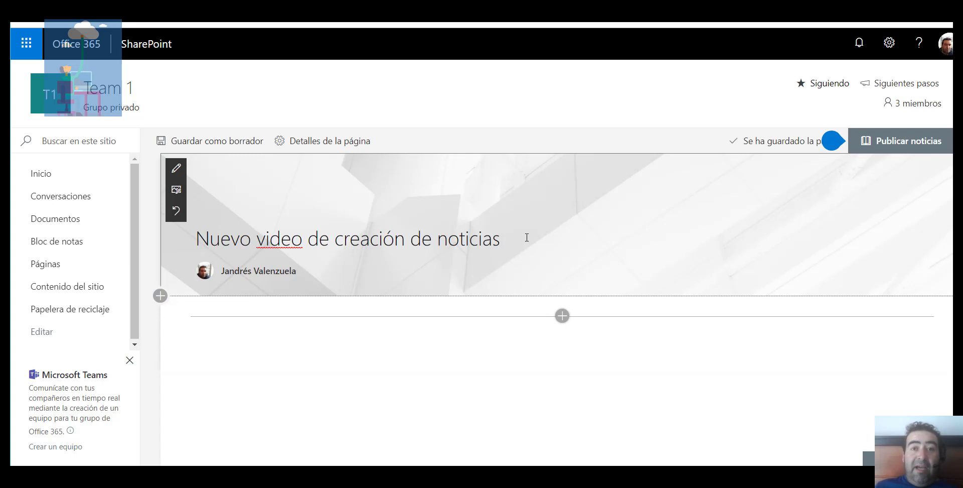
pyautogui.click(597, 351)
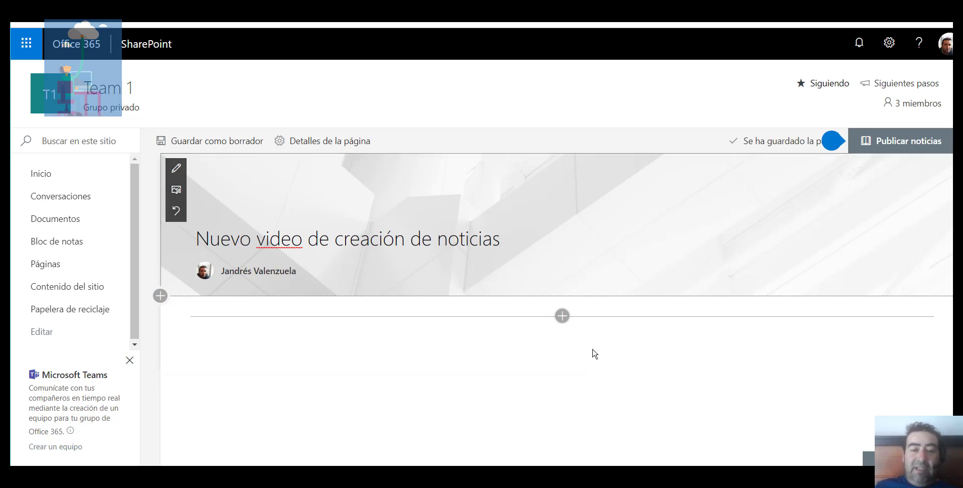
# Add a Texto web part to the empty section below the title banner and begin editing it
pyautogui.click(563, 315)
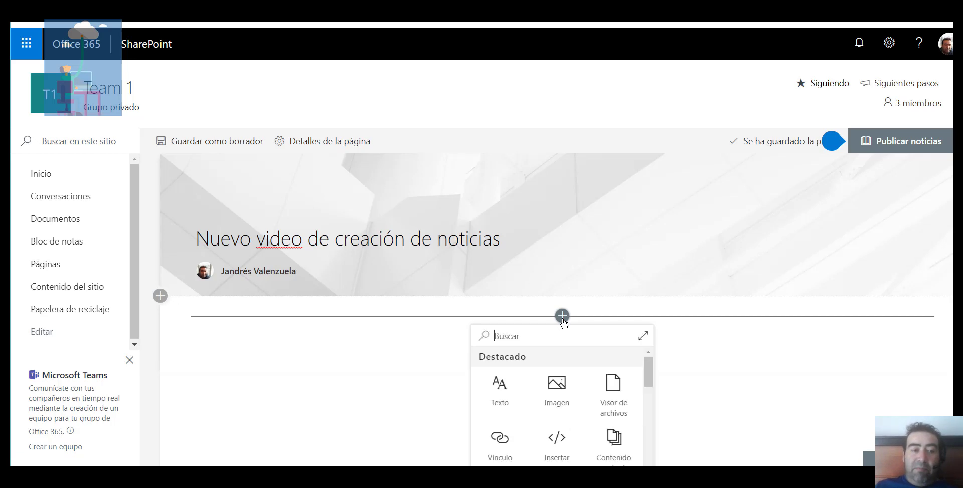
pyautogui.scroll(-3, 563, 323)
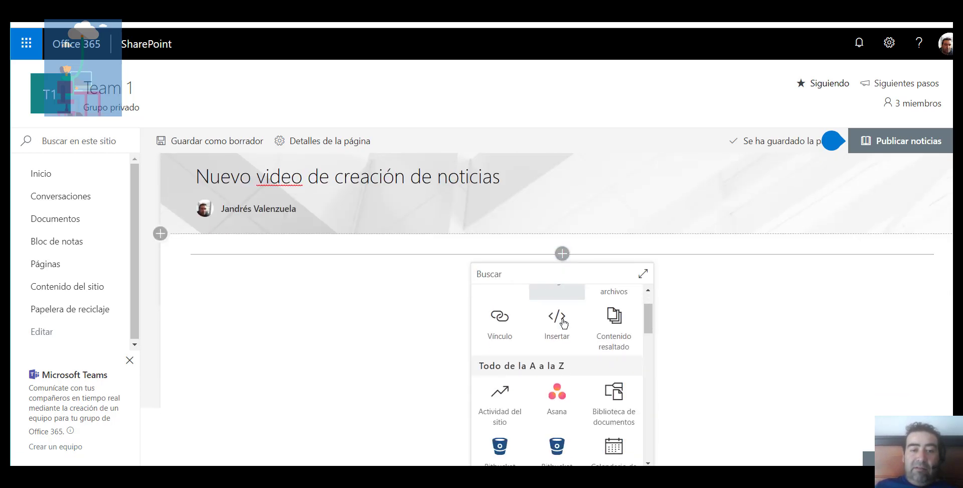
pyautogui.scroll(2, 563, 321)
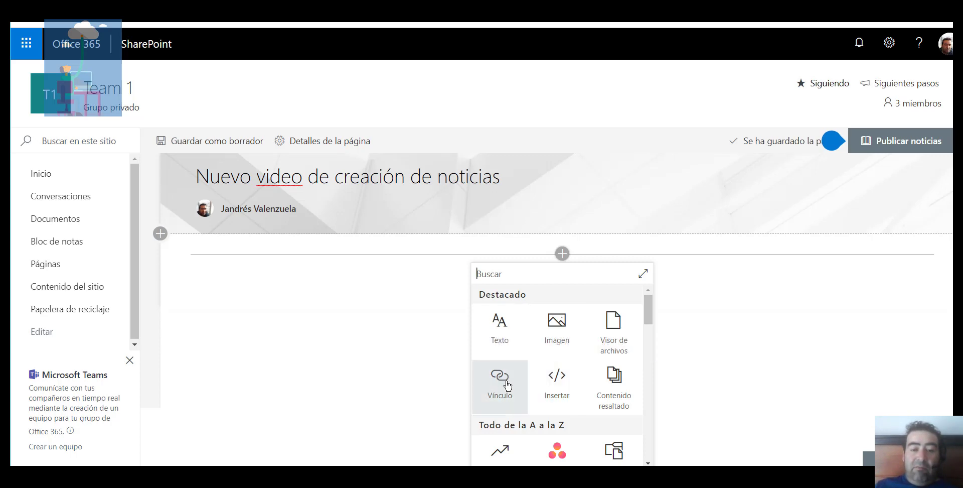
pyautogui.click(497, 327)
pyautogui.click(241, 327)
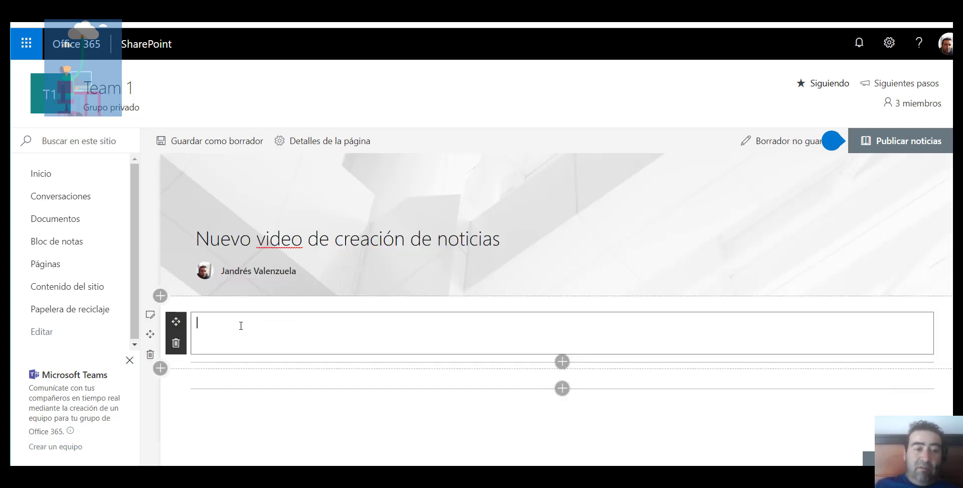
# Copy the post's title and fill the text web part with ten repetitions of it, each ending in a period
pyautogui.tripleClick(279, 238)
pyautogui.hotkey('ctrl', 'c')
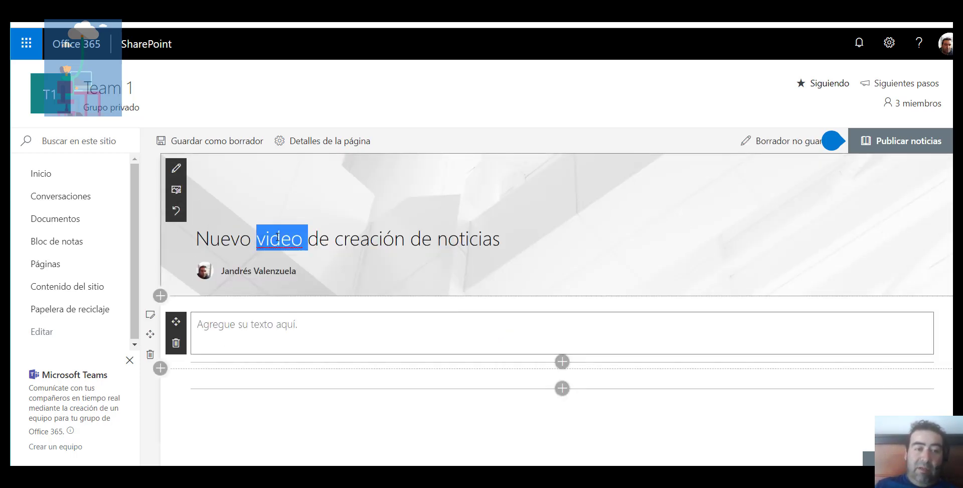
pyautogui.click(254, 318)
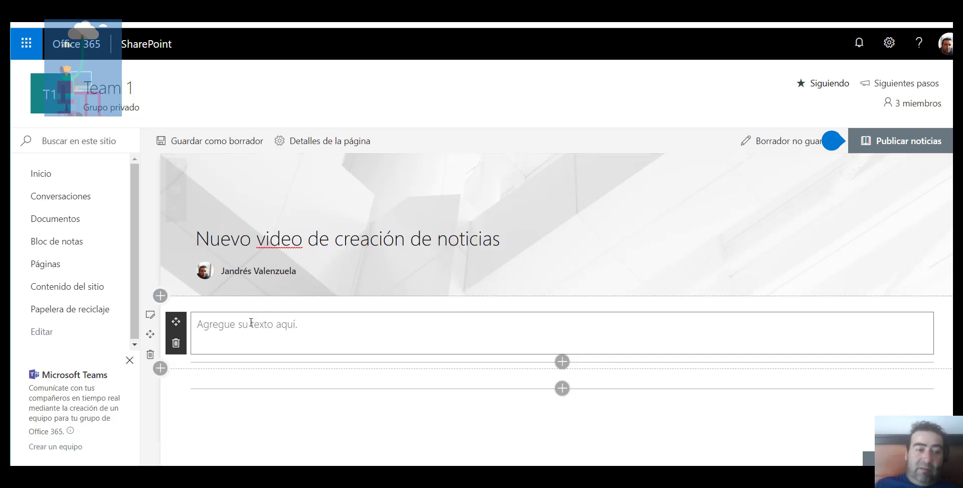
pyautogui.hotkey('ctrl', 'v')
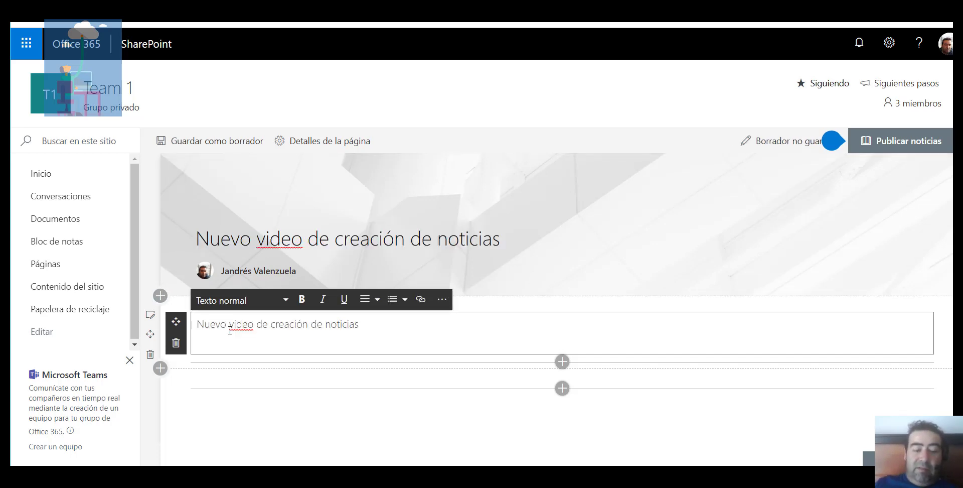
pyautogui.write('.')
pyautogui.hotkey('ctrl', 'v')
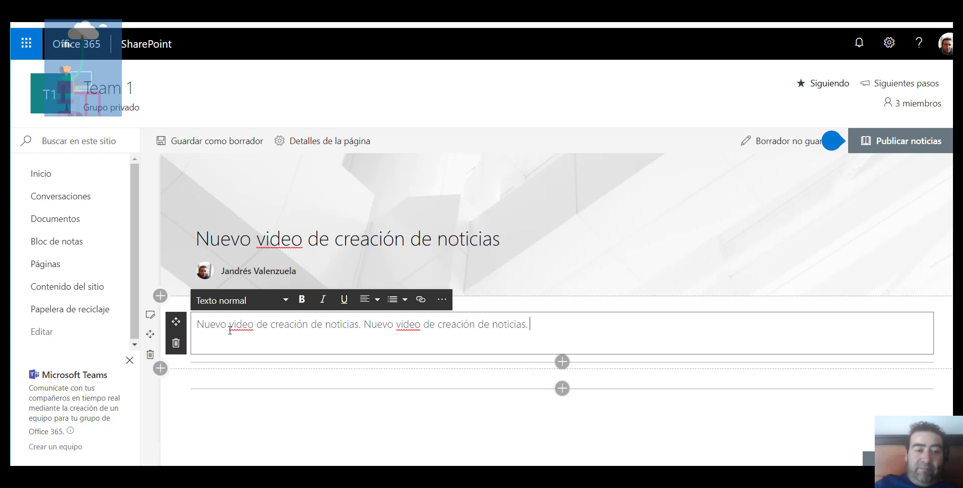
pyautogui.write('.')
pyautogui.hotkey('ctrl', 'v')
pyautogui.write('.')
pyautogui.hotkey('ctrl', 'v')
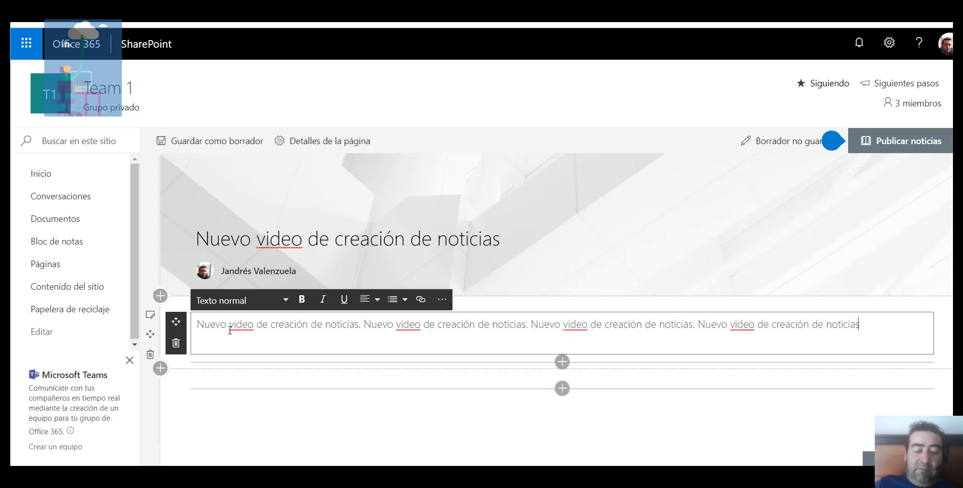
pyautogui.write('.')
pyautogui.hotkey('ctrl', 'v')
pyautogui.write('.')
pyautogui.hotkey('ctrl', 'v')
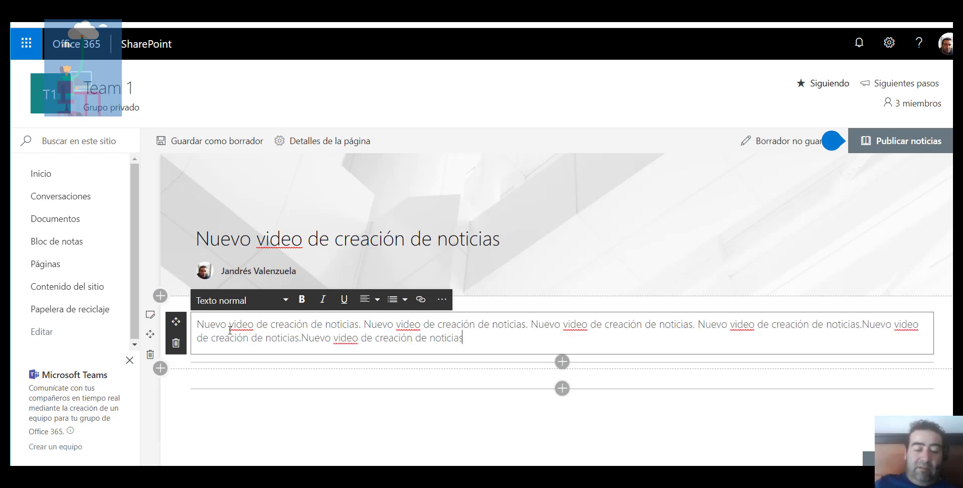
pyautogui.write('.')
pyautogui.write('Nuevo video de creación de noticias')
pyautogui.write('.')
pyautogui.write('Nuevo video de creación de noticias')
pyautogui.write('.')
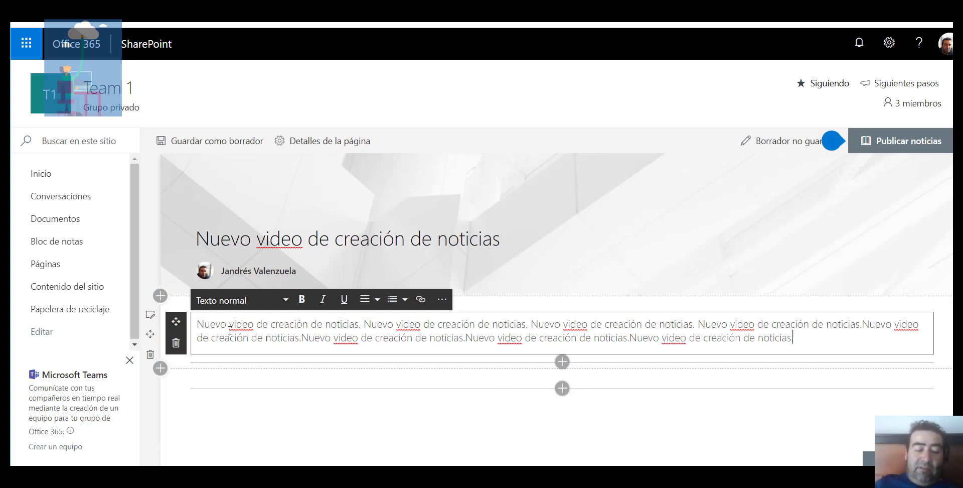
pyautogui.write('Nuevo video de creación de noticias')
pyautogui.write('Nuevo video de creación de noticias')
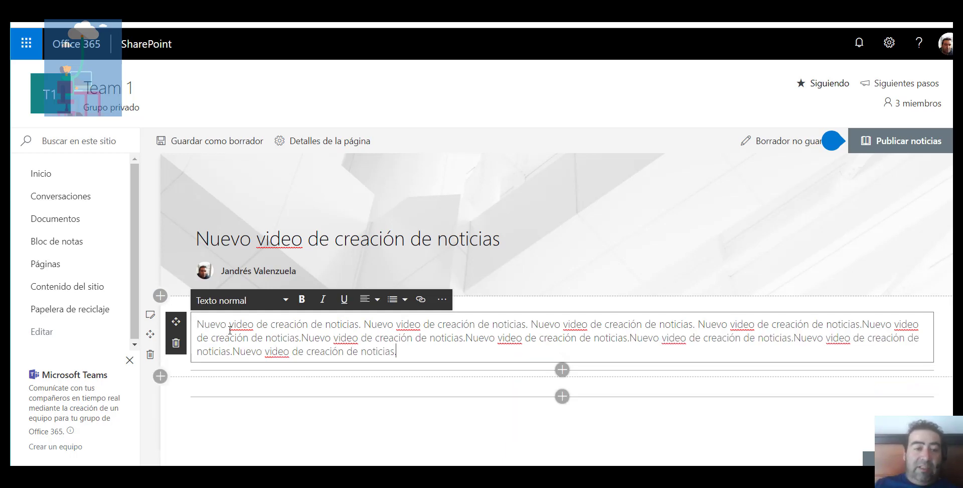
pyautogui.click(500, 389)
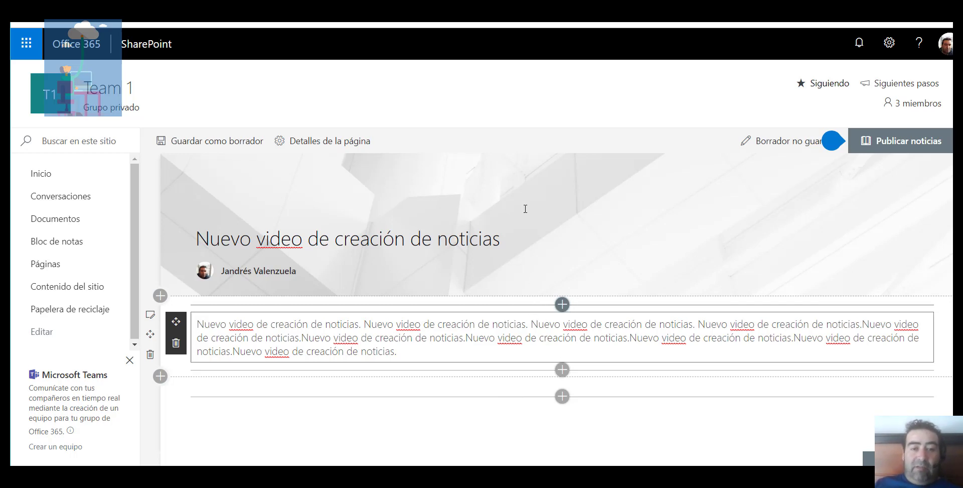
# Look at the web parts that can be added above the text block, without adding one
pyautogui.click(563, 304)
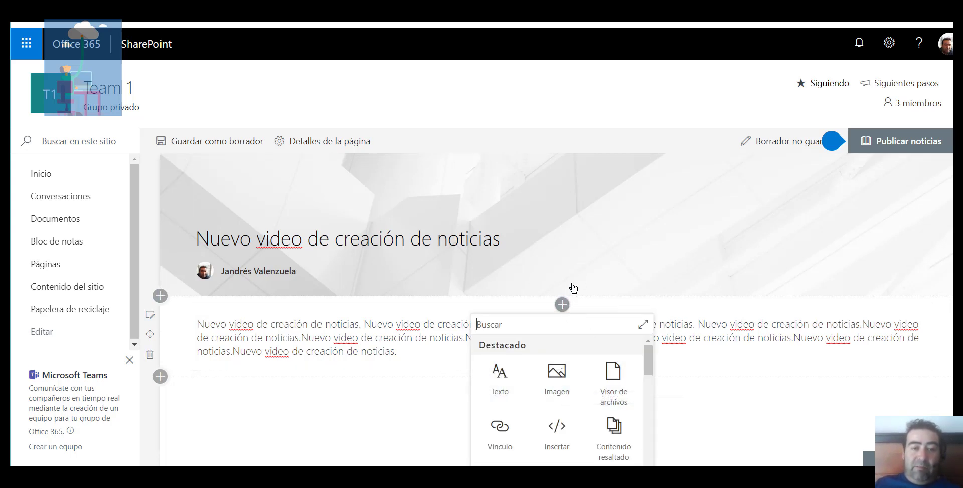
pyautogui.click(742, 423)
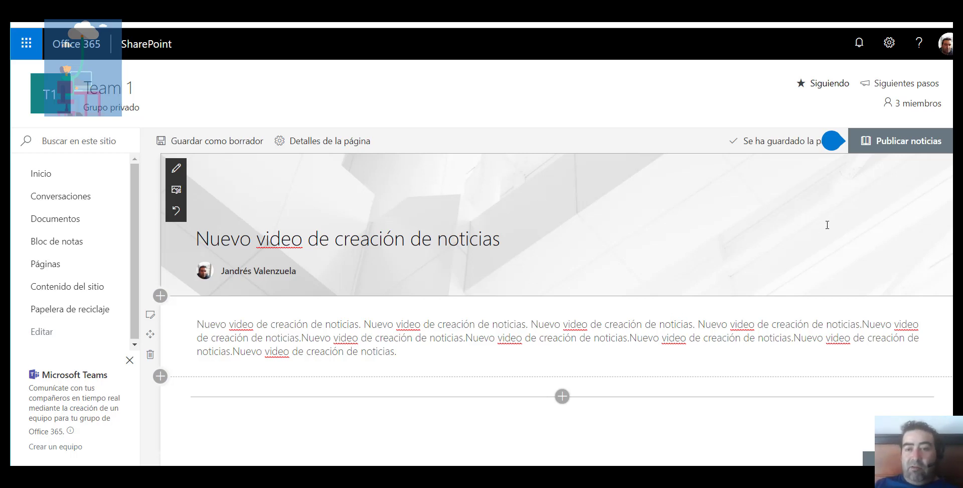
# Open the title banner's image picker and look through its web search, OneDrive, site and upload sources without choosing a file
pyautogui.click(176, 191)
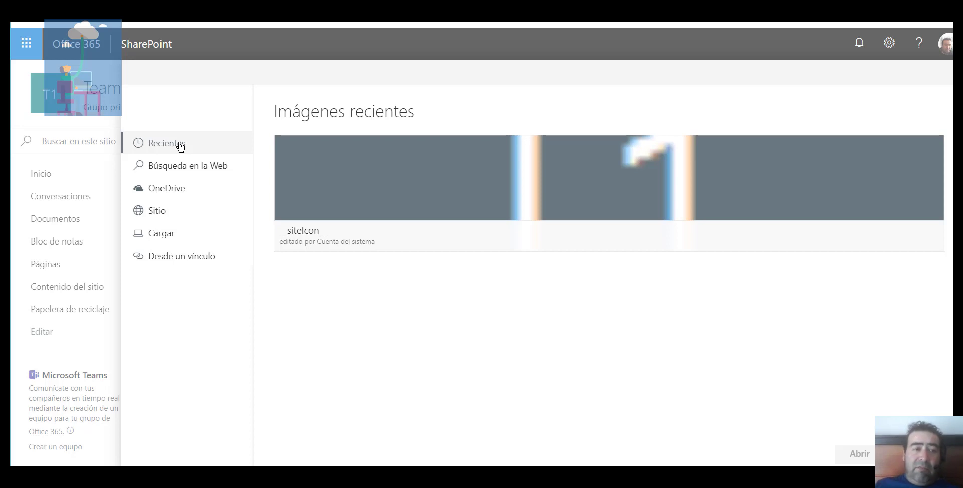
pyautogui.click(175, 173)
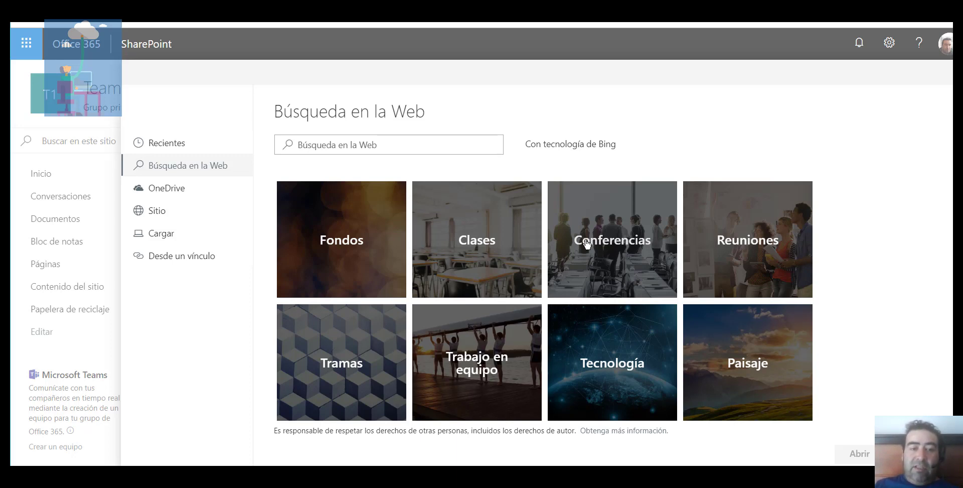
pyautogui.click(153, 190)
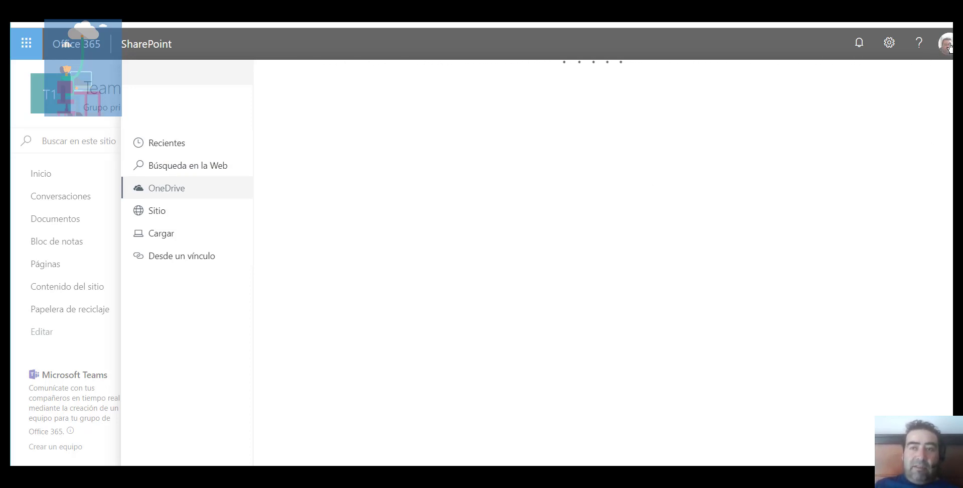
pyautogui.click(158, 213)
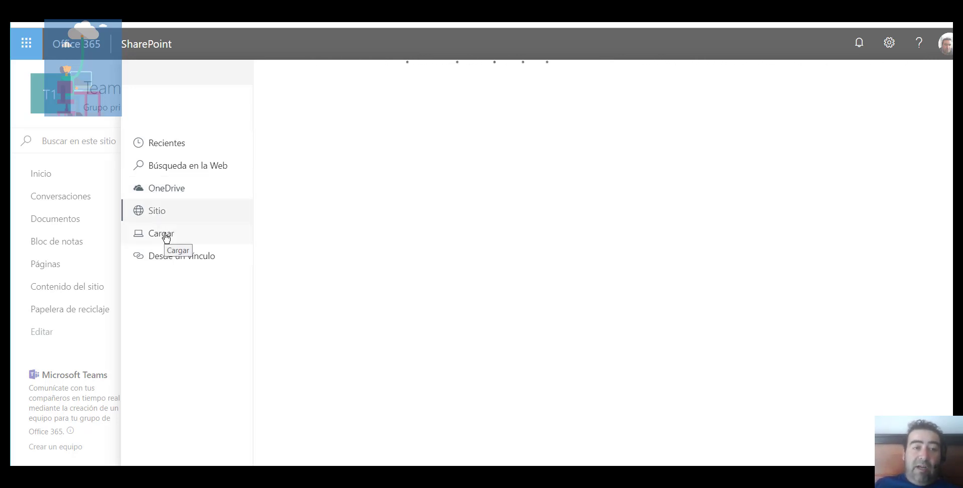
pyautogui.click(166, 238)
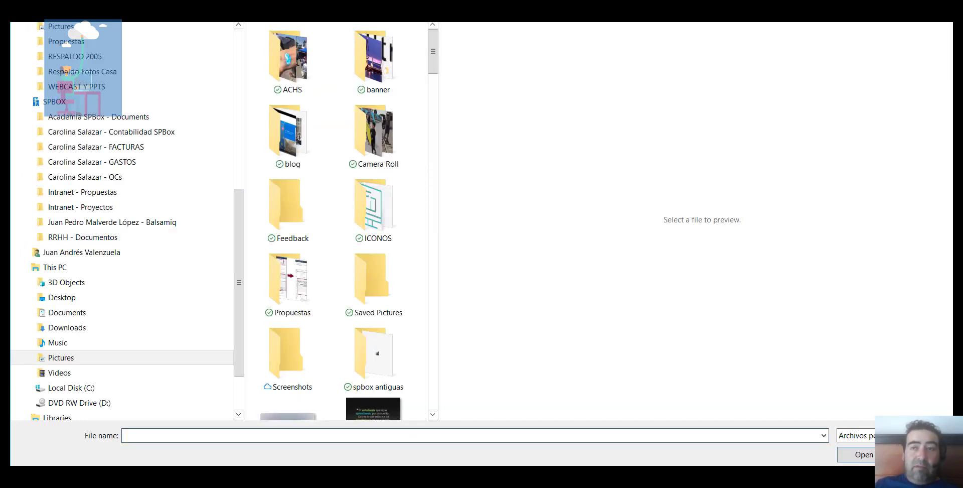
pyautogui.click(924, 454)
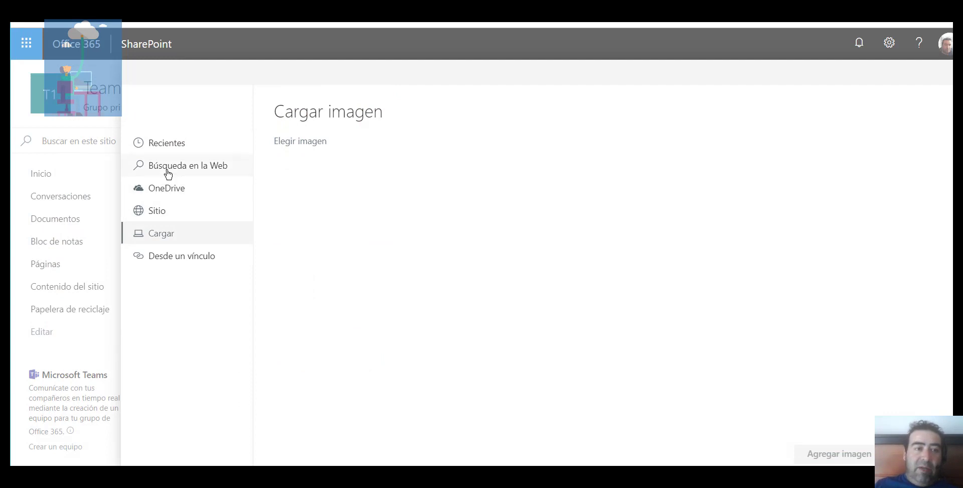
# Set the banner to the puzzle-pieces image from the Trabajo en equipo web search category and move its focal point up to the hands
pyautogui.click(169, 171)
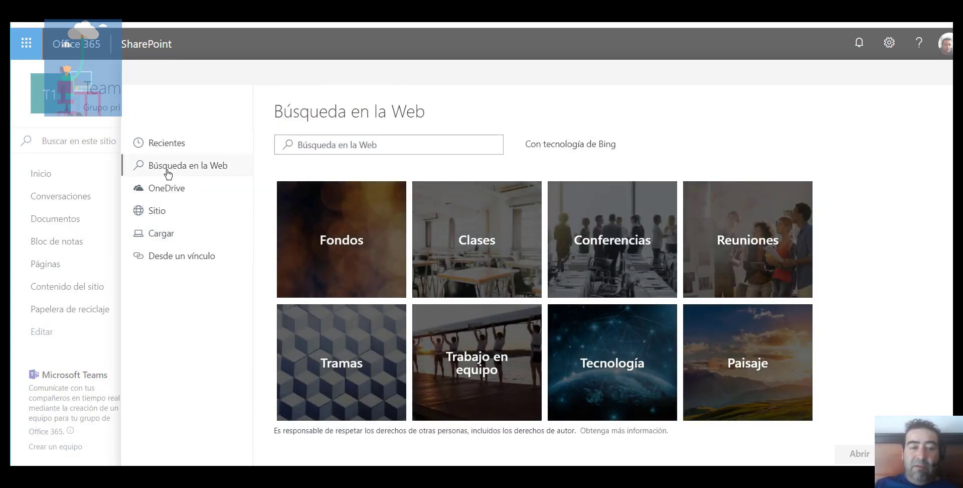
pyautogui.click(485, 367)
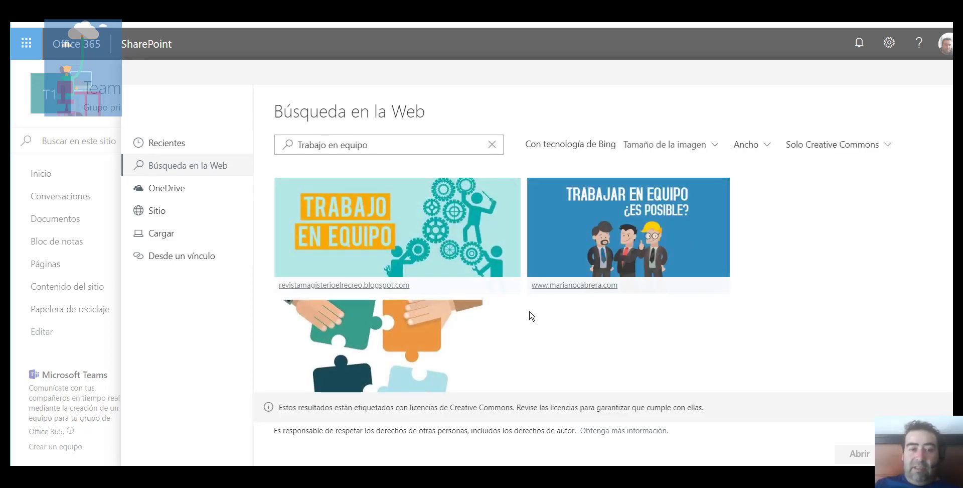
pyautogui.click(377, 346)
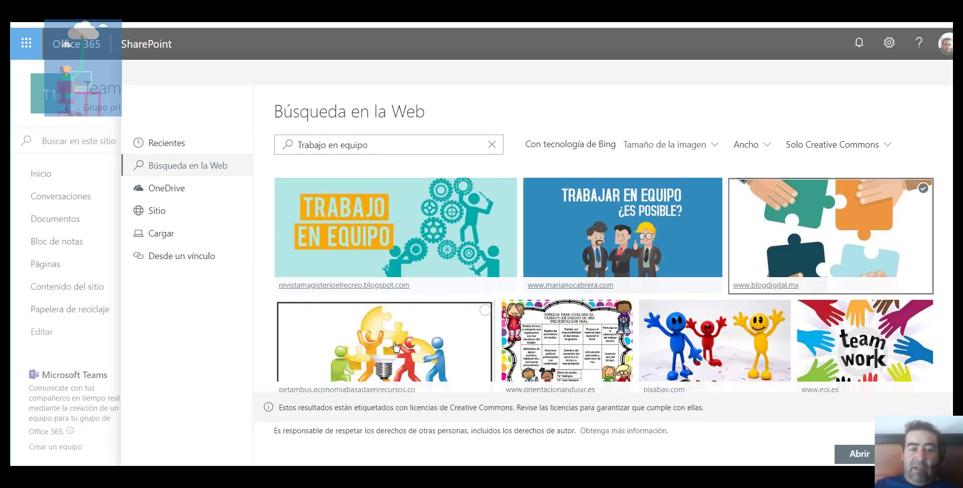
pyautogui.click(864, 458)
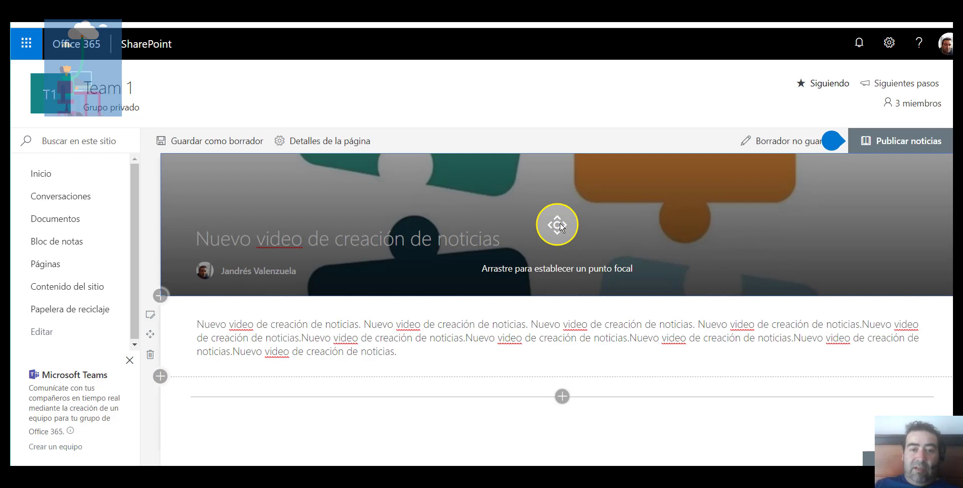
pyautogui.moveTo(561, 227); pyautogui.dragTo(568, 160)
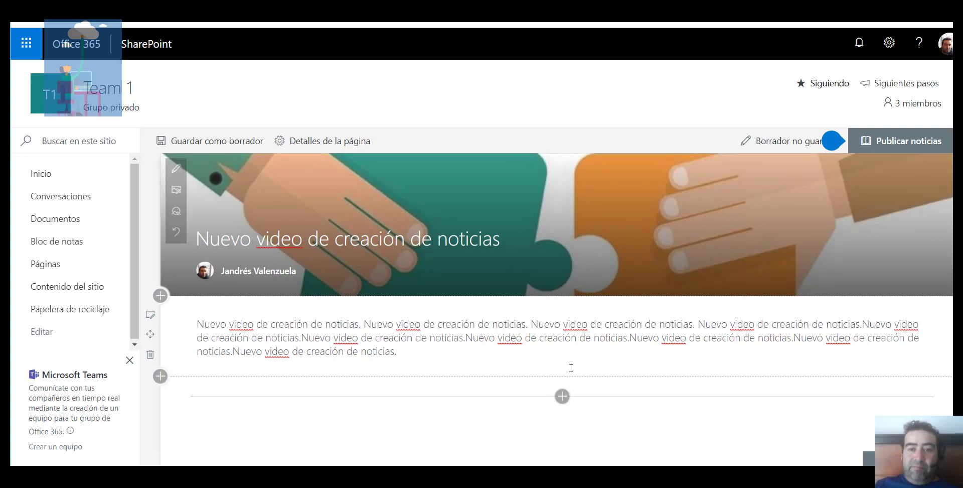
# Look at the section layouts and web parts offered below the text block, without adding any
pyautogui.click(516, 379)
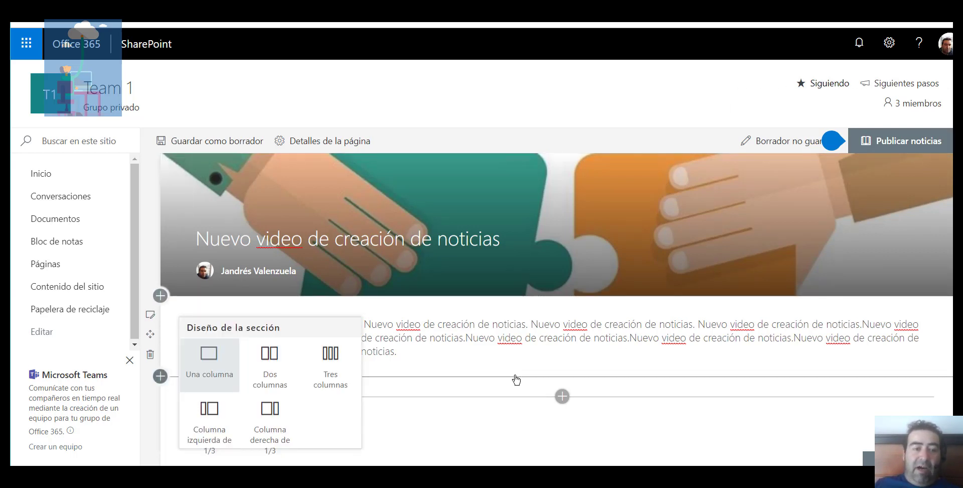
pyautogui.click(656, 453)
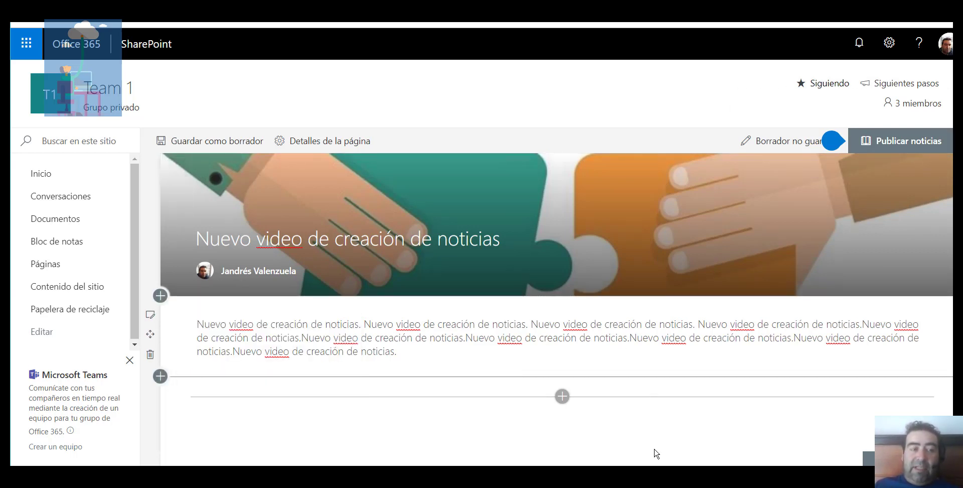
pyautogui.moveTo(543, 230)
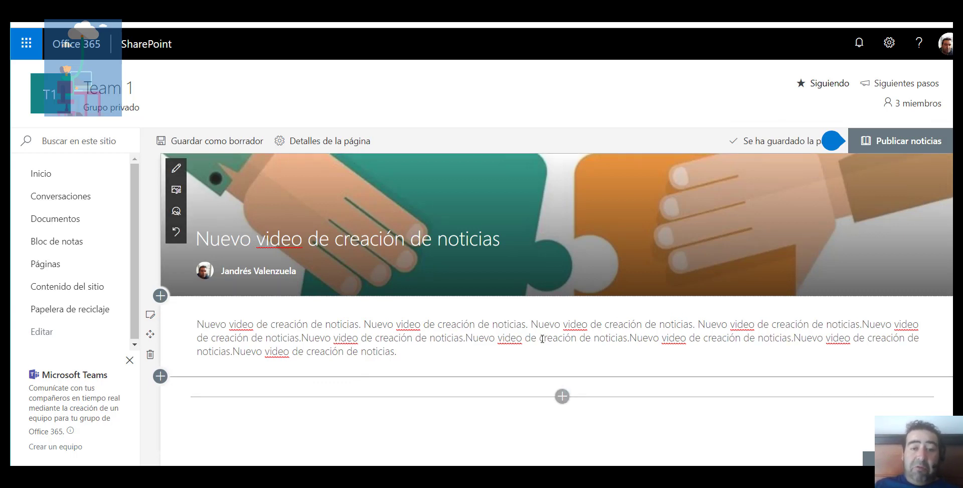
pyautogui.click(560, 367)
pyautogui.click(549, 344)
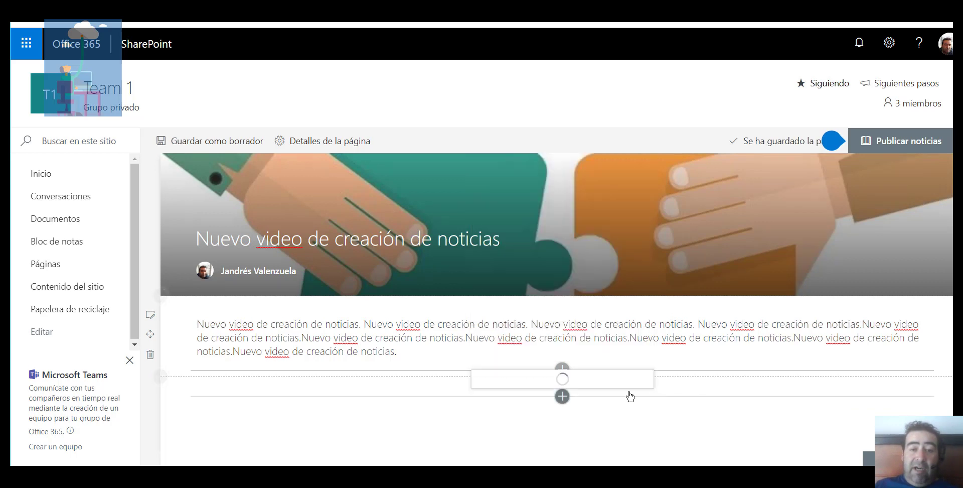
pyautogui.click(436, 403)
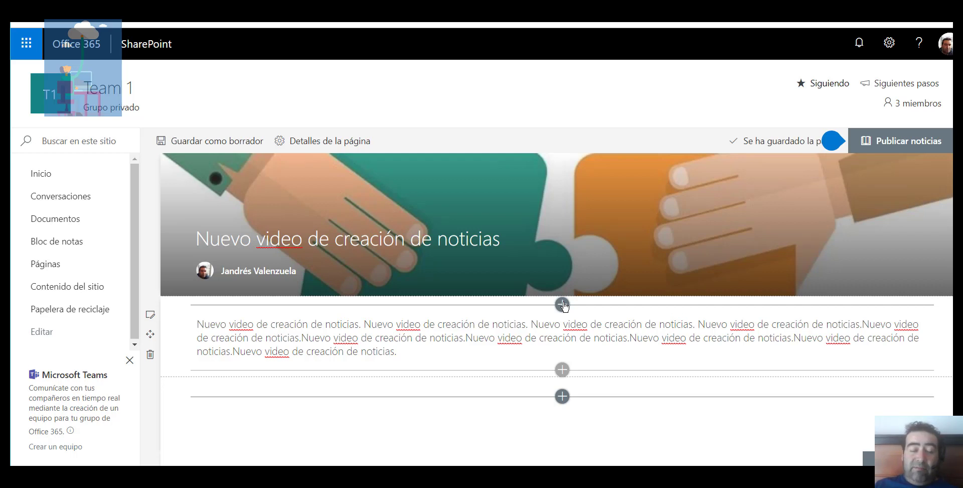
# Add an Imagen web part below the text block and upload the Inteligencia Artificial picture IA.png from the blog folder
pyautogui.click(563, 370)
pyautogui.click(553, 209)
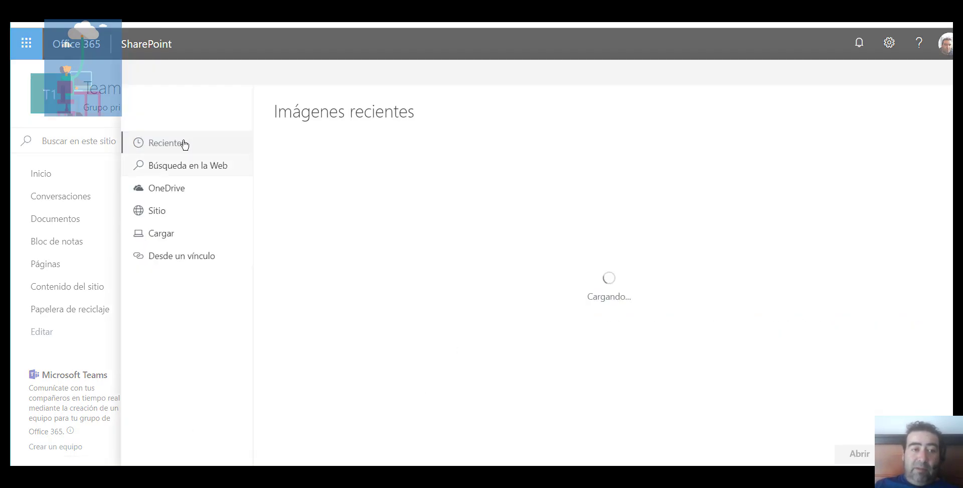
pyautogui.click(167, 235)
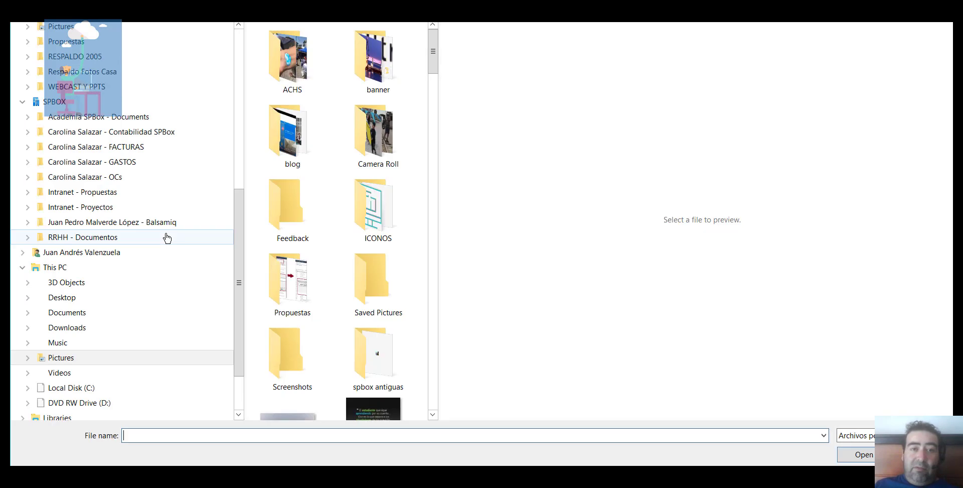
pyautogui.doubleClick(290, 134)
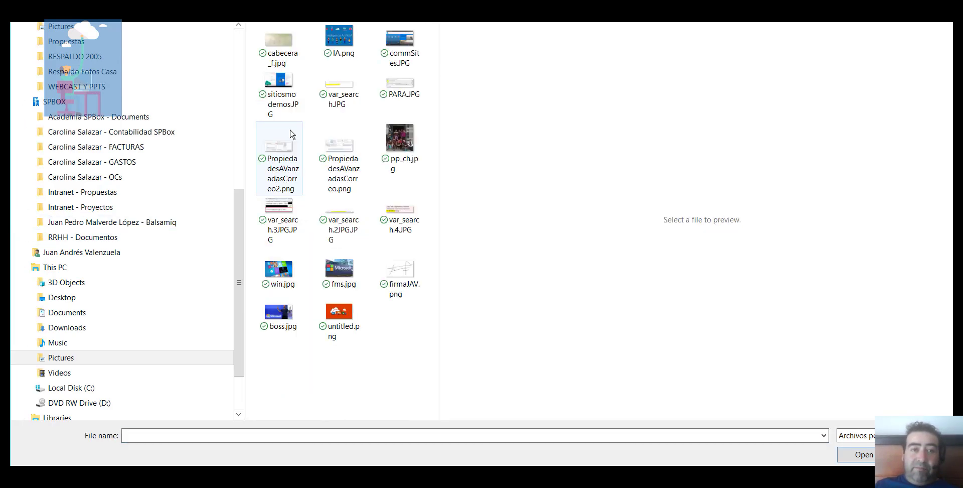
pyautogui.press('Escape')
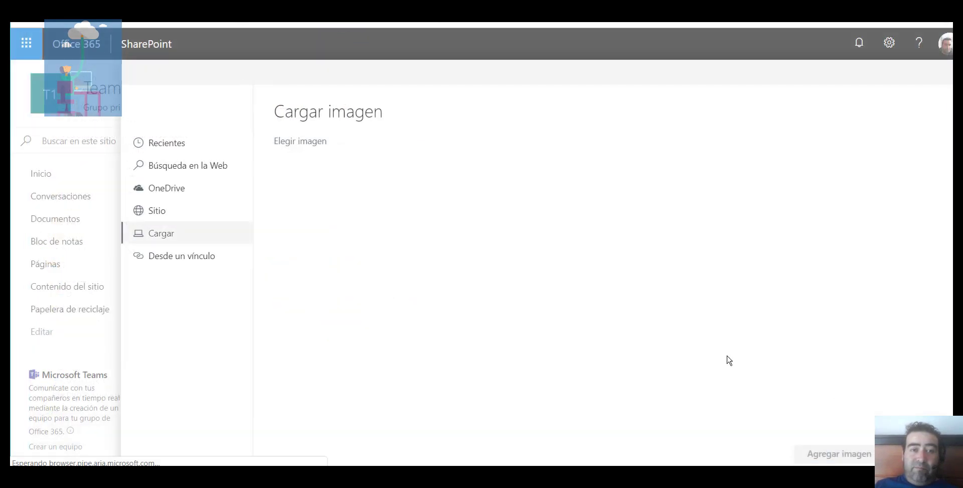
pyautogui.click(853, 454)
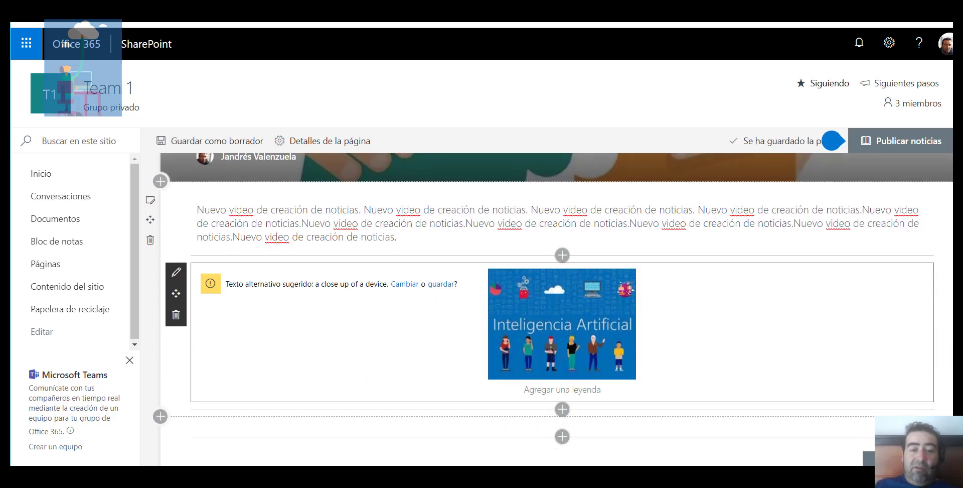
# Look through the web parts available below the Inteligencia Artificial image, without adding one
pyautogui.click(563, 409)
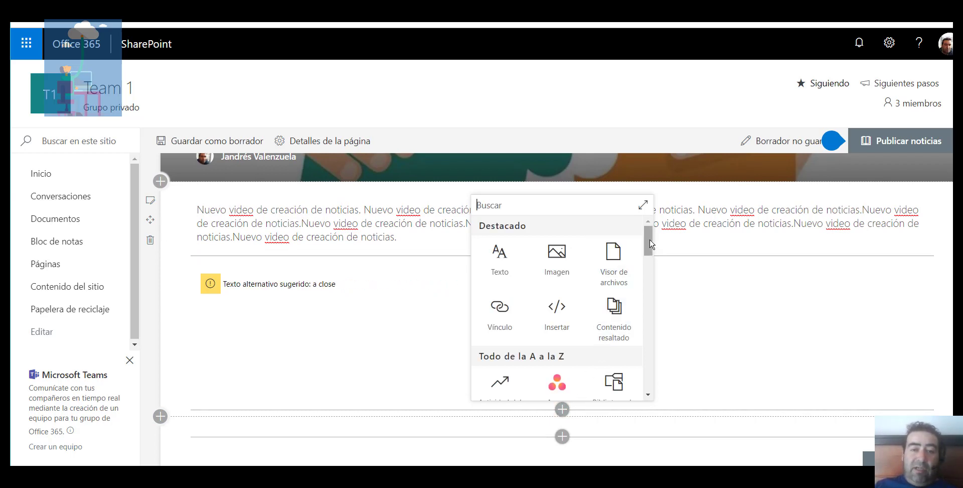
pyautogui.moveTo(650, 245); pyautogui.dragTo(649, 284)
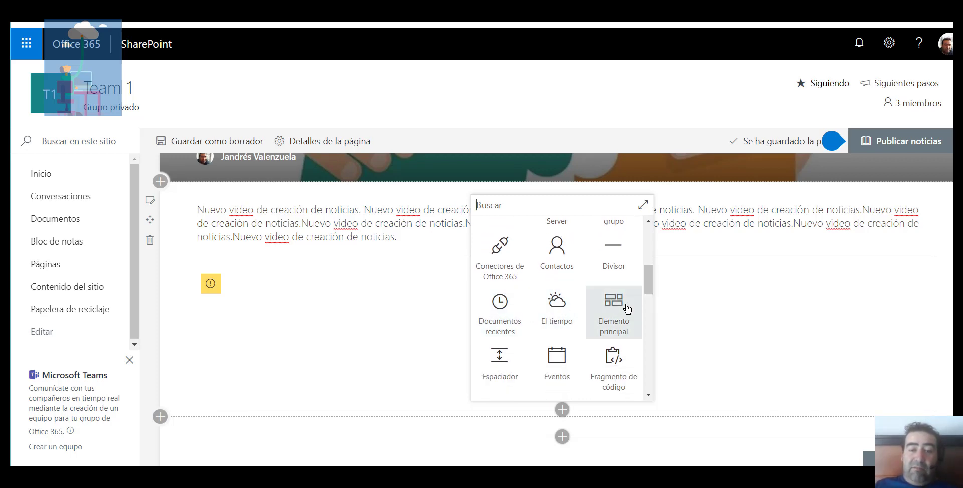
pyautogui.scroll(-1, 651, 285)
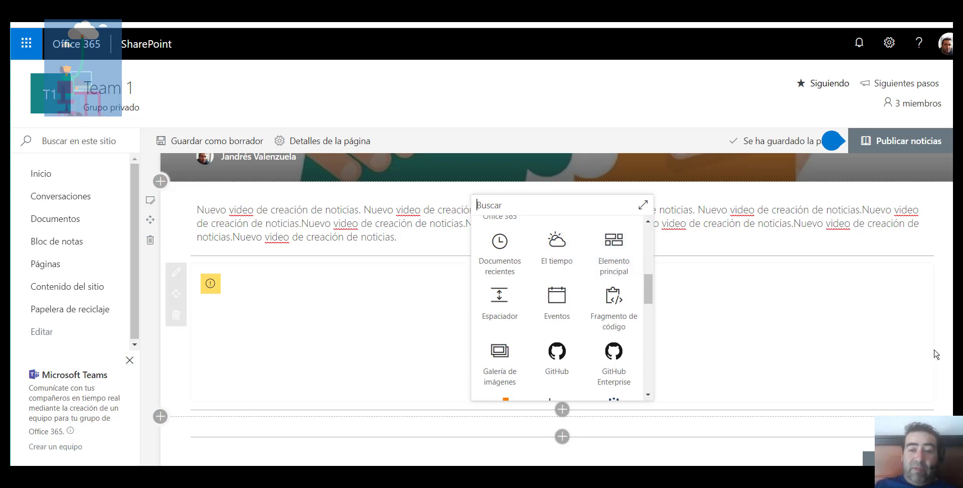
pyautogui.click(937, 259)
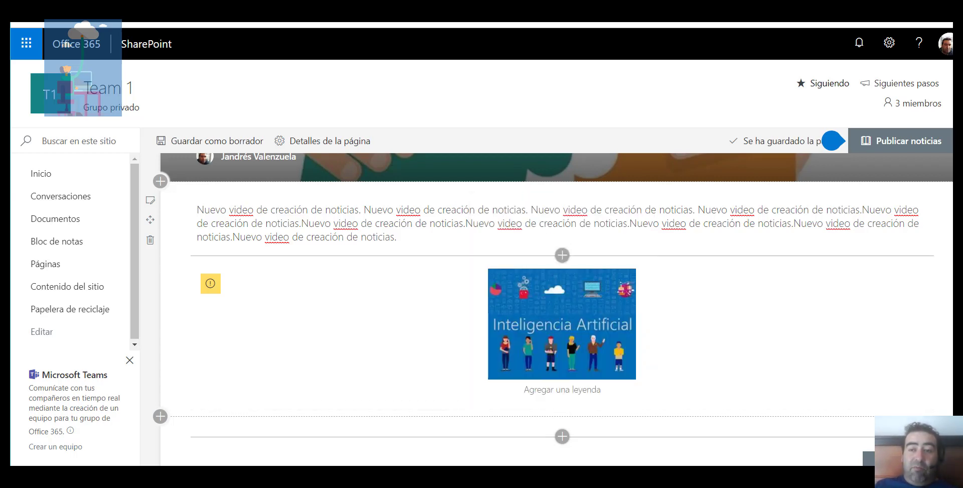
# Add a section with a one-third left column between the title banner and the text block
pyautogui.scroll(3, 948, 226)
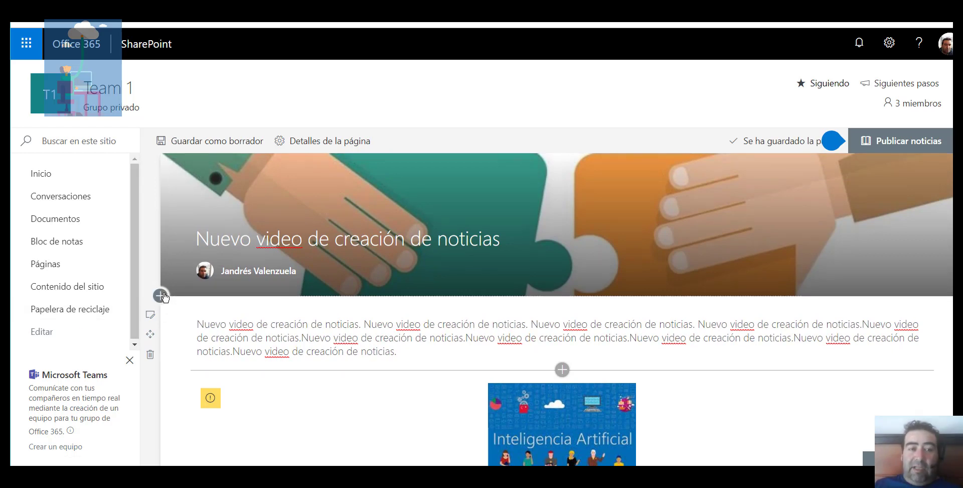
pyautogui.click(161, 295)
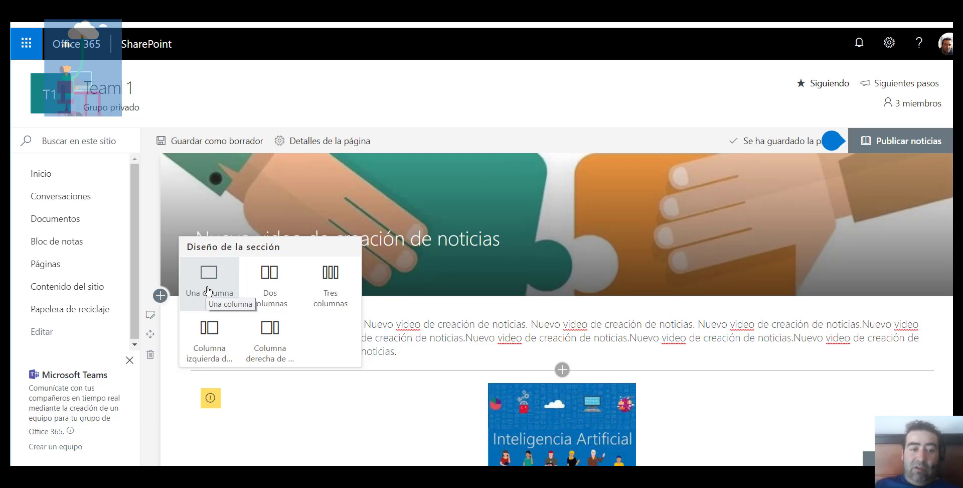
pyautogui.click(214, 345)
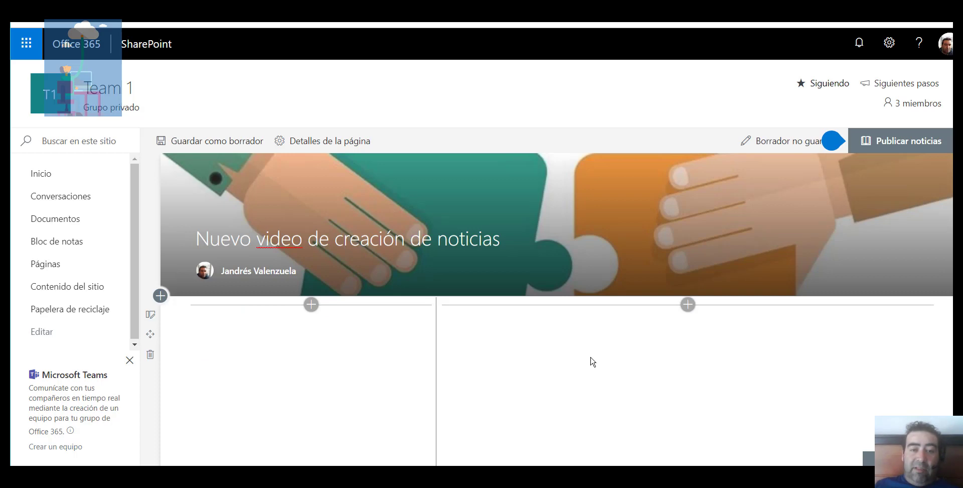
pyautogui.scroll(-5, 593, 361)
pyautogui.scroll(2, 593, 361)
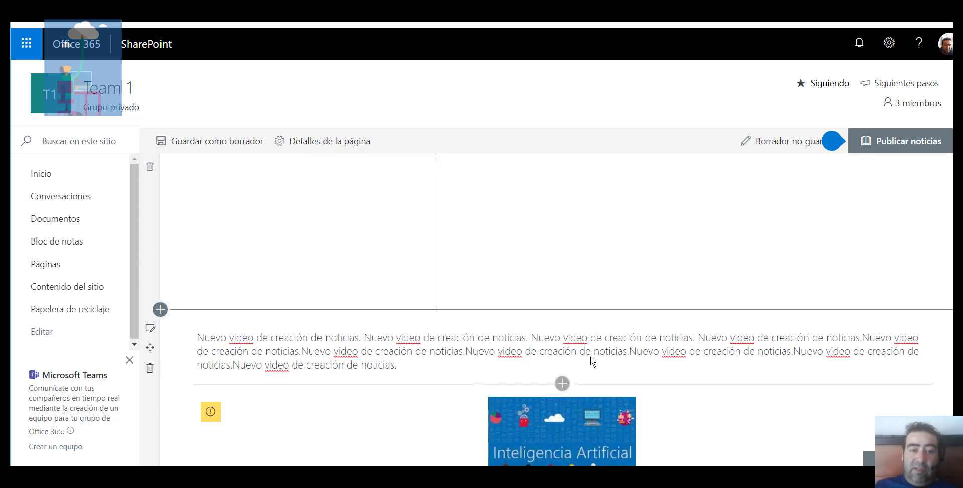
pyautogui.scroll(3, 544, 287)
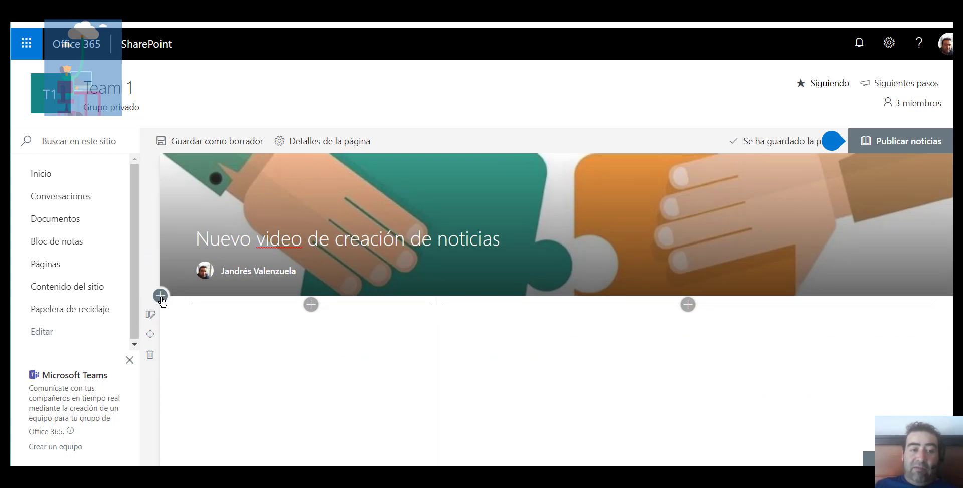
# Delete the empty two-column section below the title banner
pyautogui.click(151, 357)
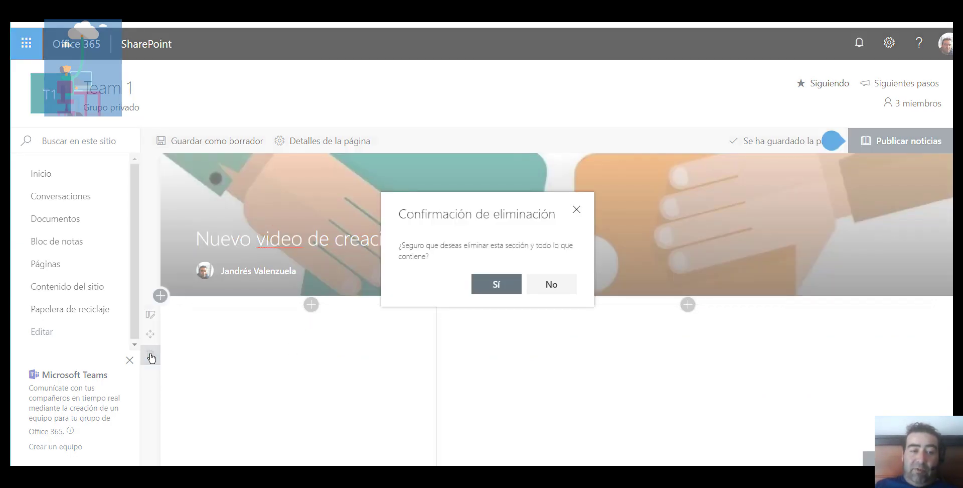
pyautogui.click(497, 284)
pyautogui.scroll(-3, 521, 351)
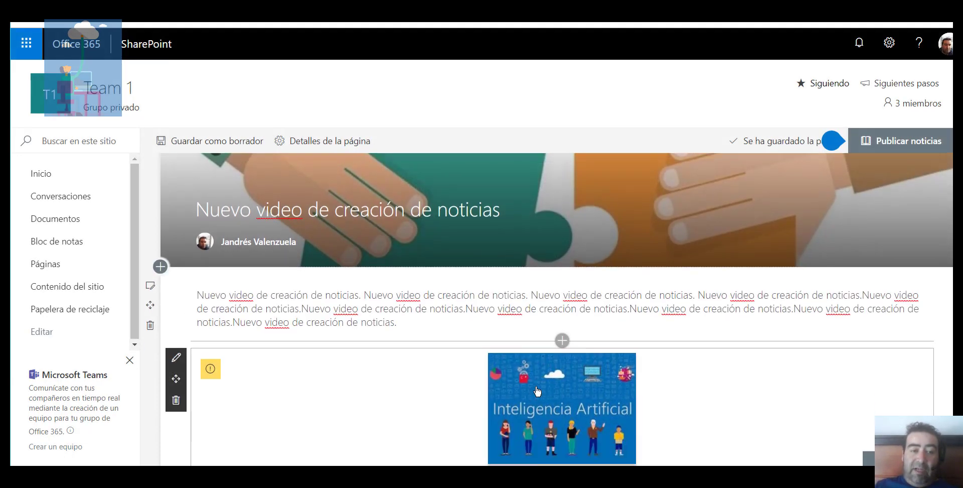
pyautogui.scroll(3, 276, 311)
# Select the text block and the Inteligencia Artificial image in turn to view their editing tools
pyautogui.click(411, 340)
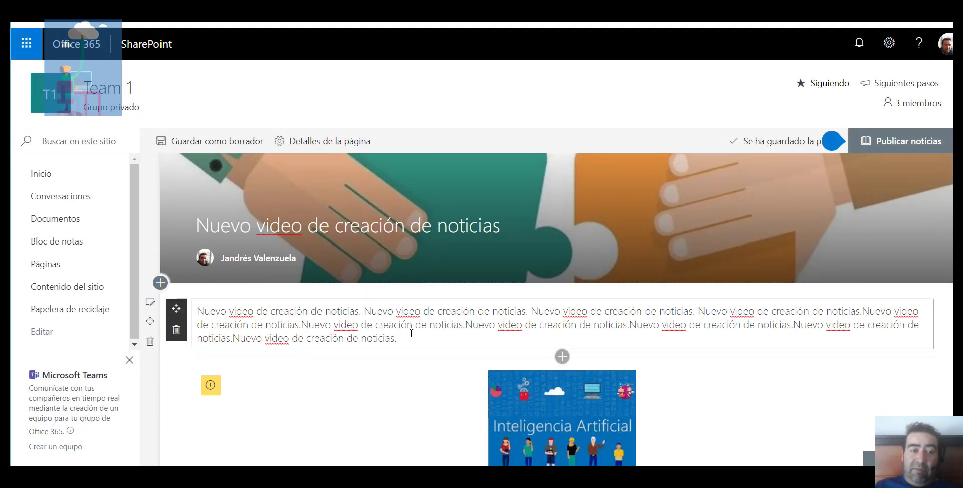
pyautogui.scroll(-3, 405, 355)
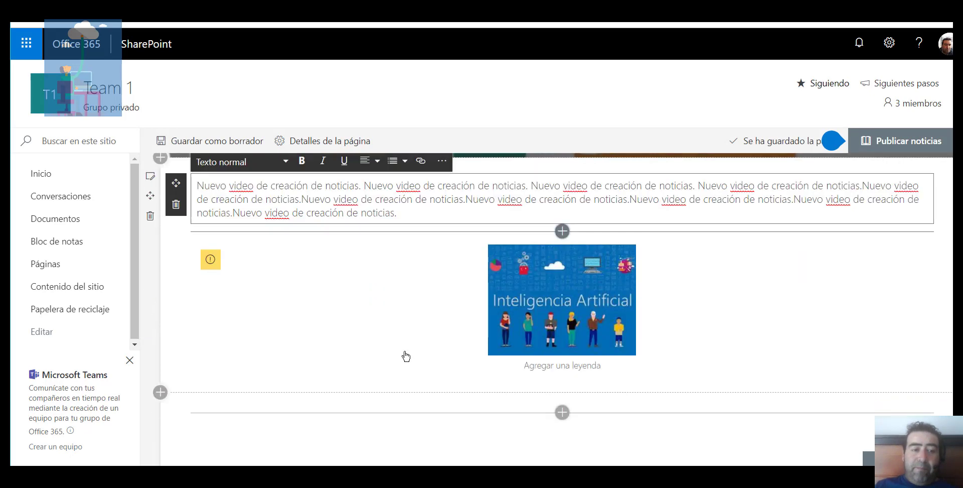
pyautogui.click(243, 340)
pyautogui.scroll(3, 323, 331)
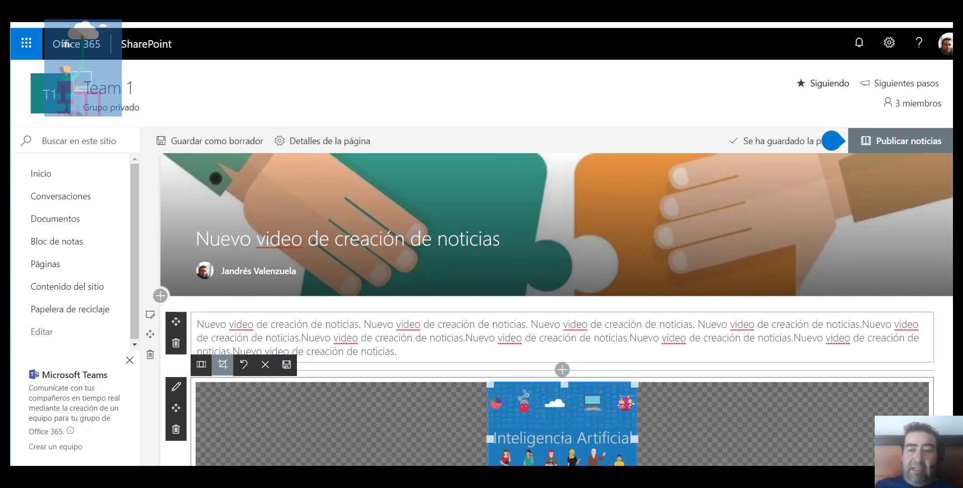
# Leave the Inteligencia Artificial image's crop editing, check the page layout and publish the news post
pyautogui.click(874, 356)
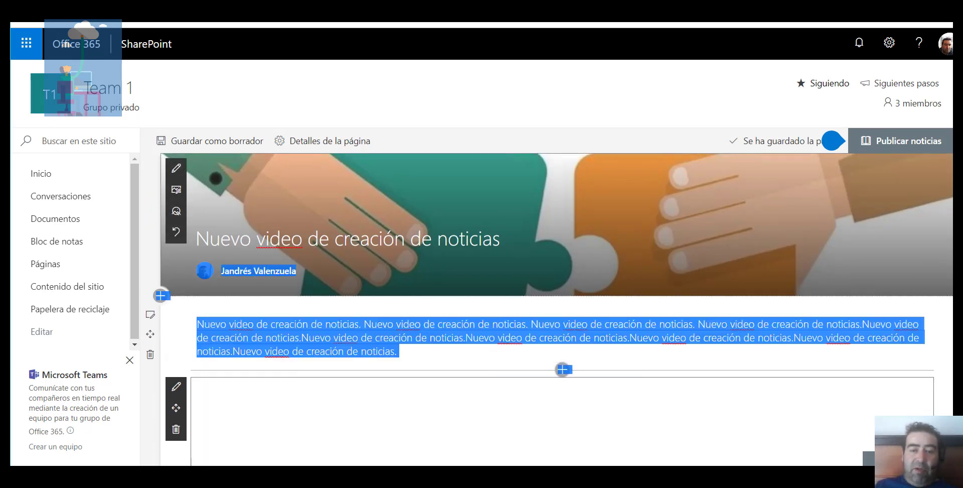
pyautogui.click(874, 356)
pyautogui.scroll(-3, 875, 355)
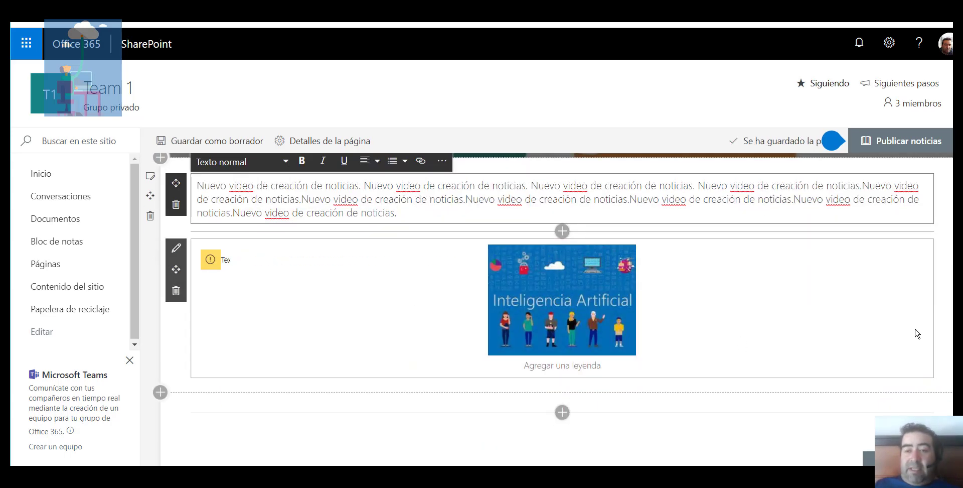
pyautogui.scroll(3, 824, 344)
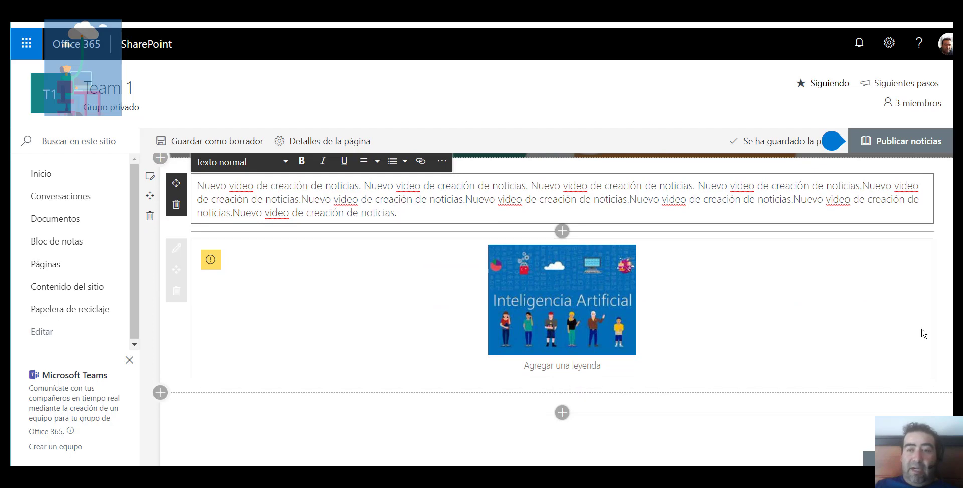
pyautogui.scroll(3, 569, 384)
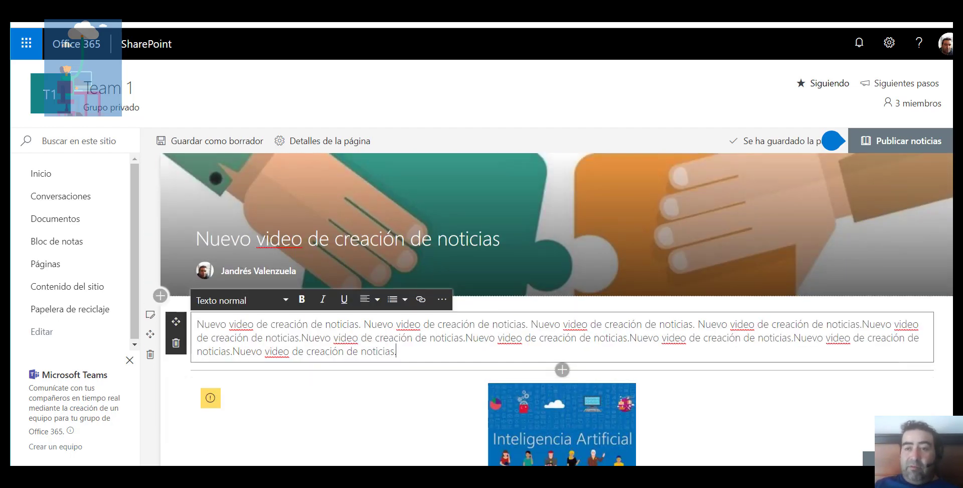
pyautogui.moveTo(267, 197)
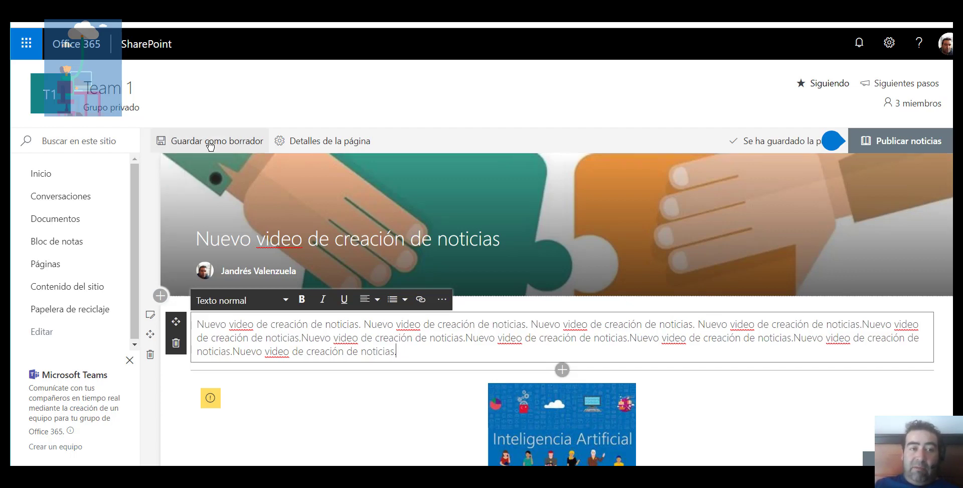
pyautogui.click(911, 146)
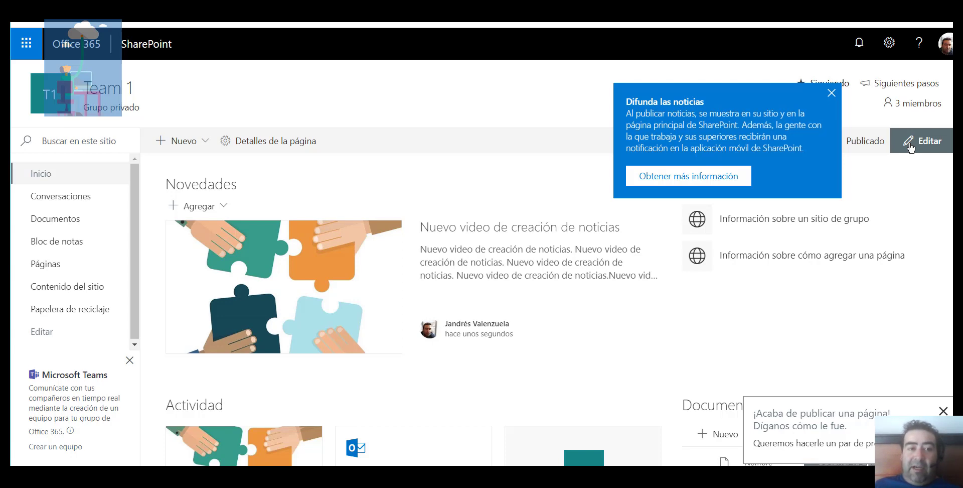
# Dismiss the news-sharing tip and the feedback prompt on the Team 1 home page
pyautogui.click(832, 92)
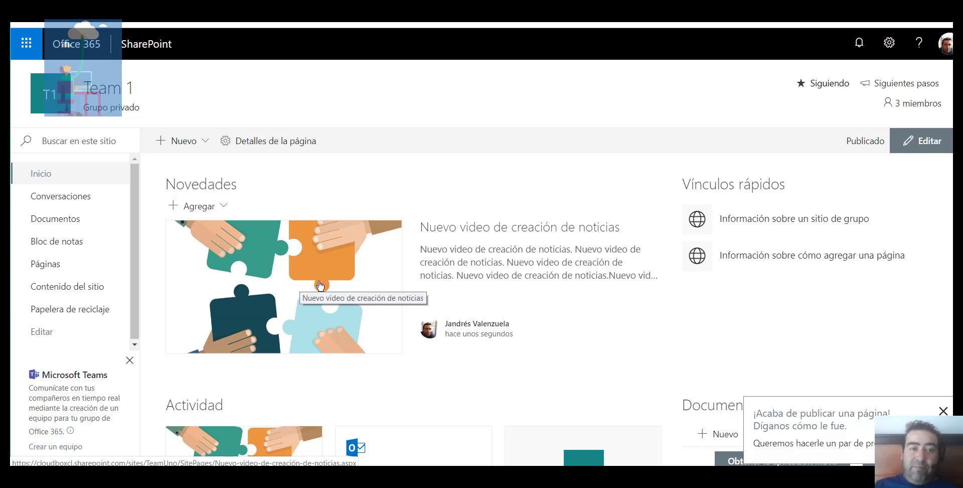
pyautogui.scroll(-3, 488, 323)
pyautogui.scroll(3, 489, 323)
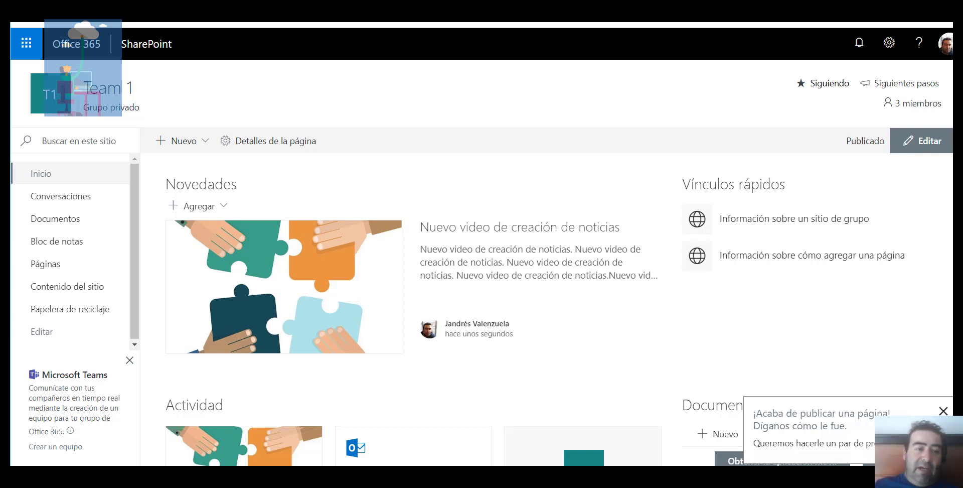
pyautogui.click(943, 411)
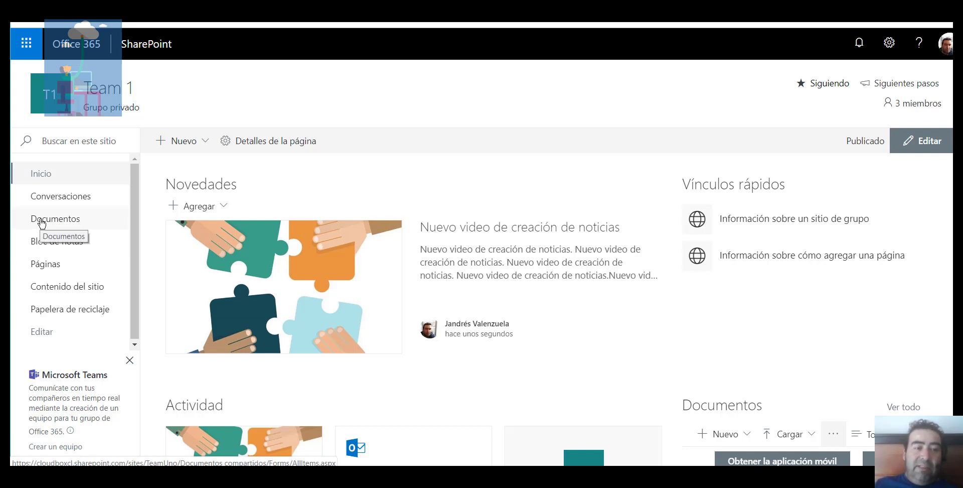
# Examine the Novedades, Actividad and Documentos sections of the Team 1 home page
pyautogui.scroll(-3, 459, 390)
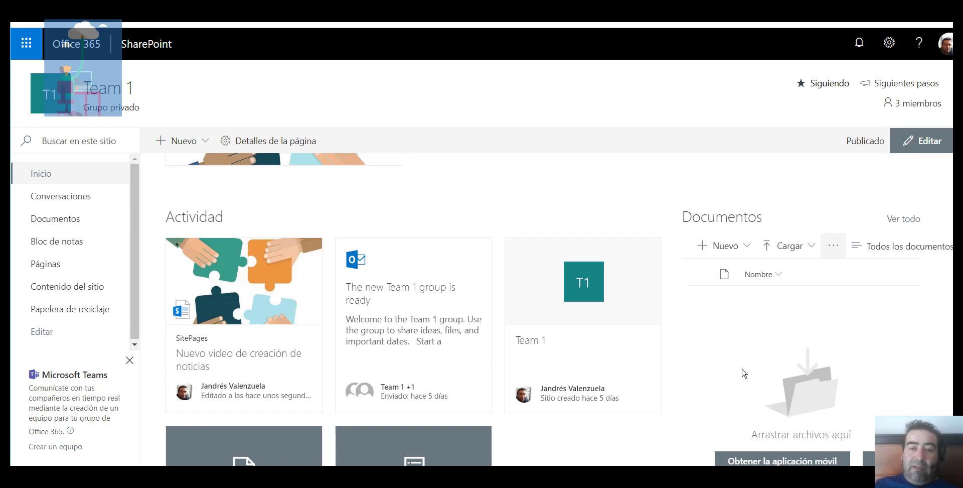
pyautogui.scroll(4, 810, 387)
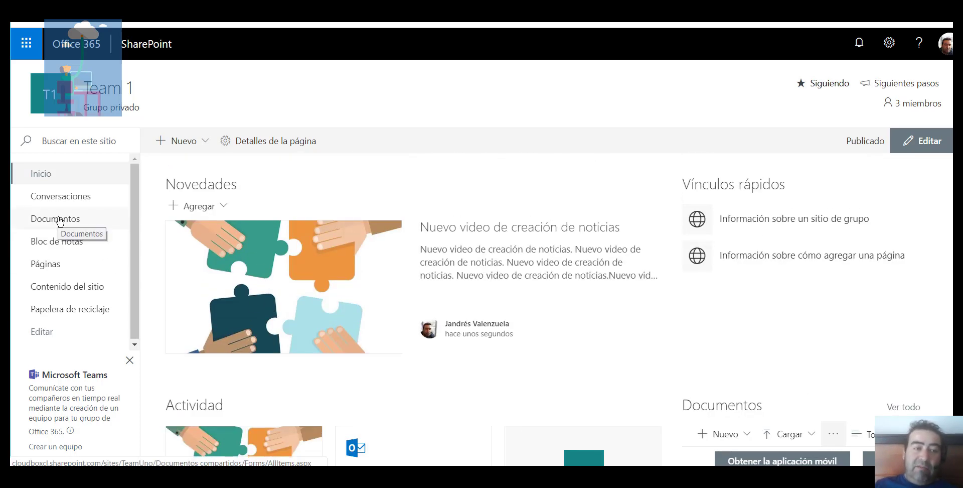
pyautogui.scroll(-2, 842, 401)
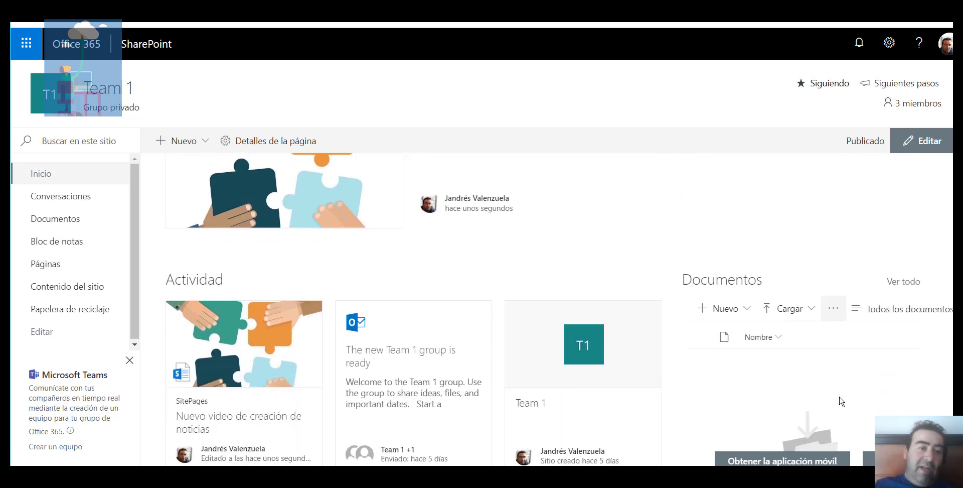
pyautogui.scroll(2, 841, 402)
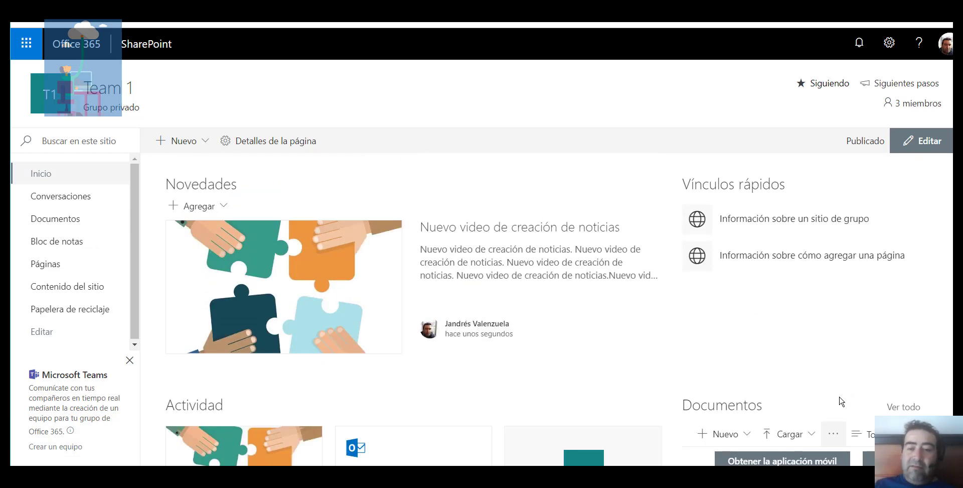
pyautogui.scroll(-3, 841, 402)
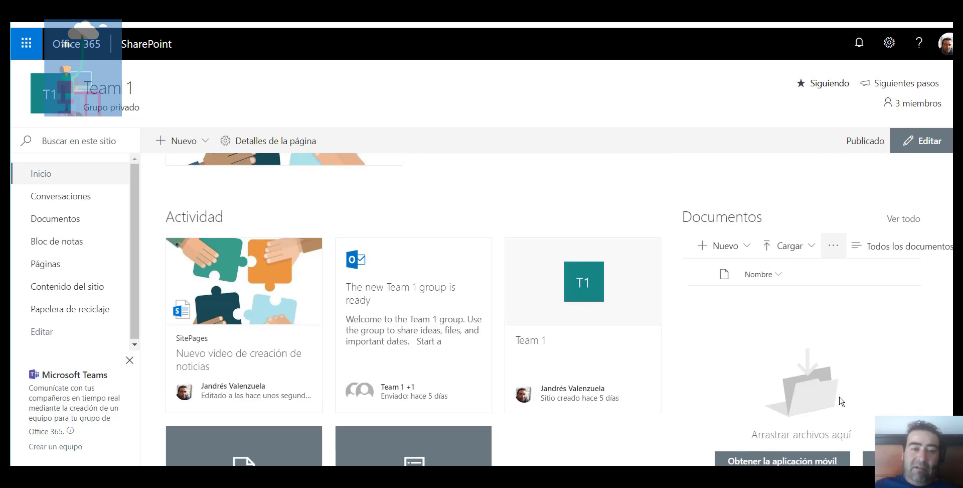
pyautogui.scroll(3, 842, 401)
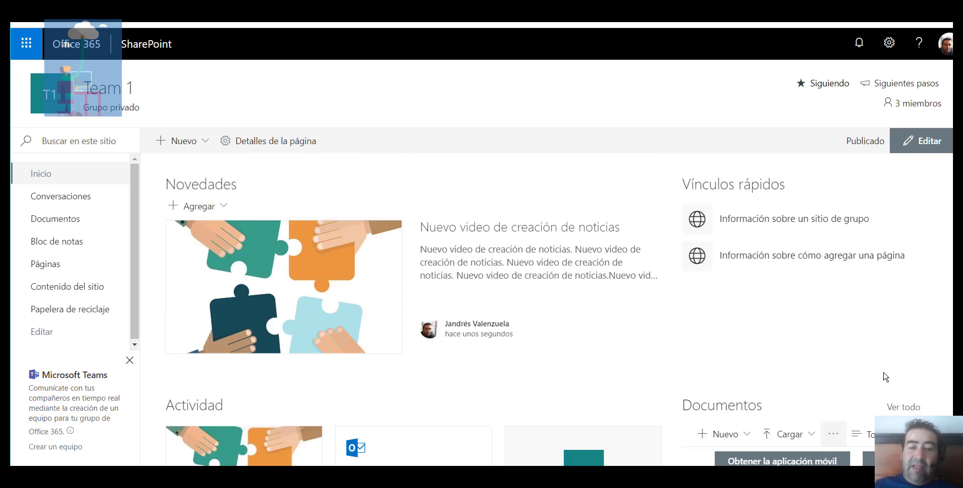
pyautogui.scroll(-1, 887, 376)
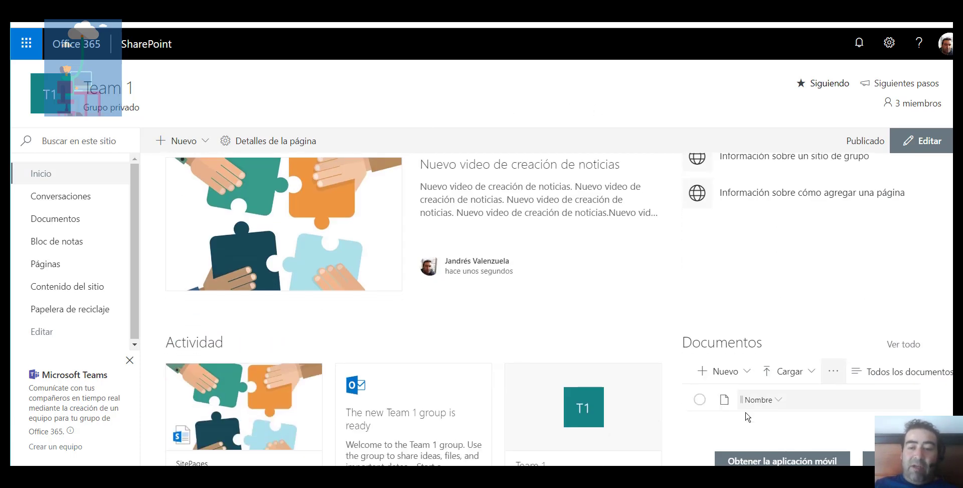
# Upload PropiedadesAVanzadasCorreo2.png from the blog folder in Pictures to the site's Documentos library
pyautogui.click(59, 224)
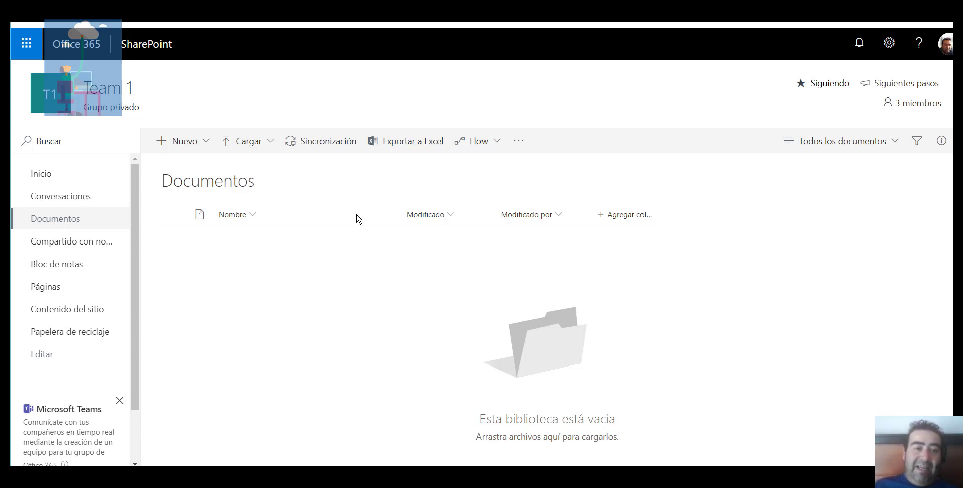
pyautogui.click(242, 138)
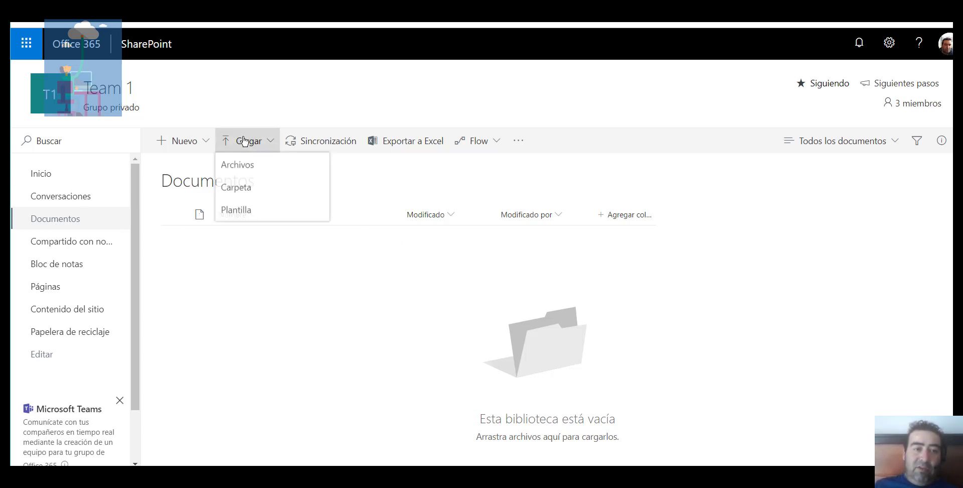
pyautogui.click(245, 171)
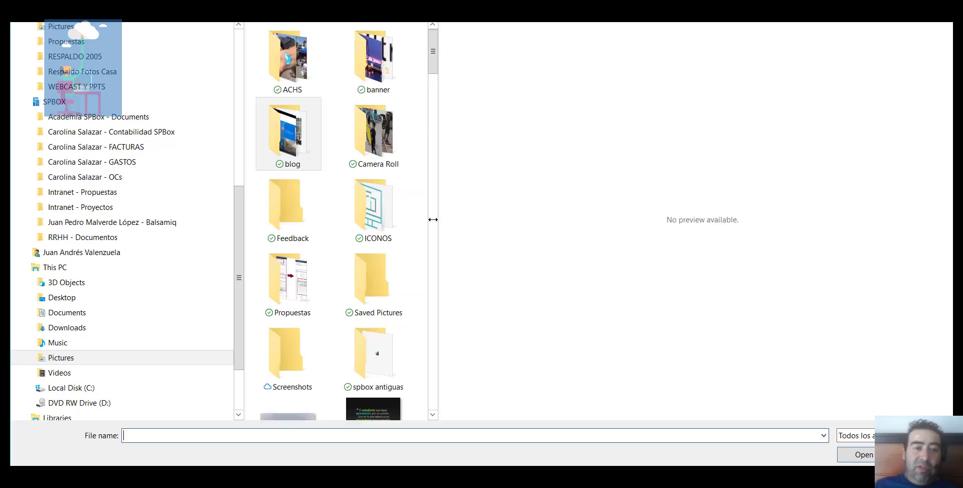
pyautogui.scroll(-5, 400, 288)
pyautogui.scroll(-5, 400, 288)
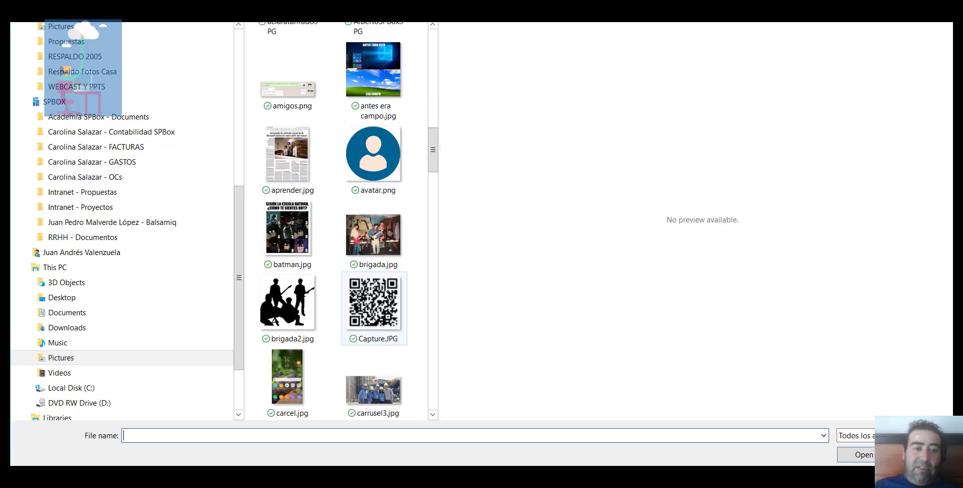
pyautogui.scroll(5, 387, 294)
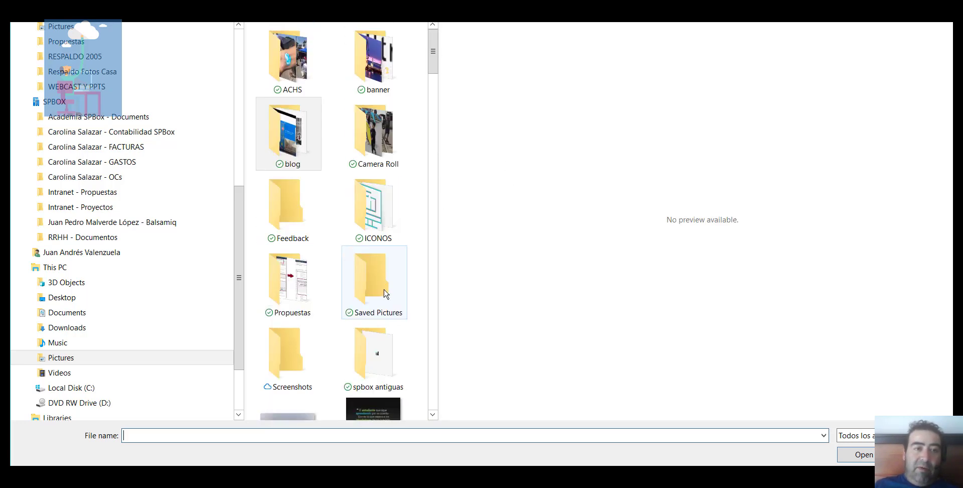
pyautogui.click(301, 138)
pyautogui.doubleClick(301, 138)
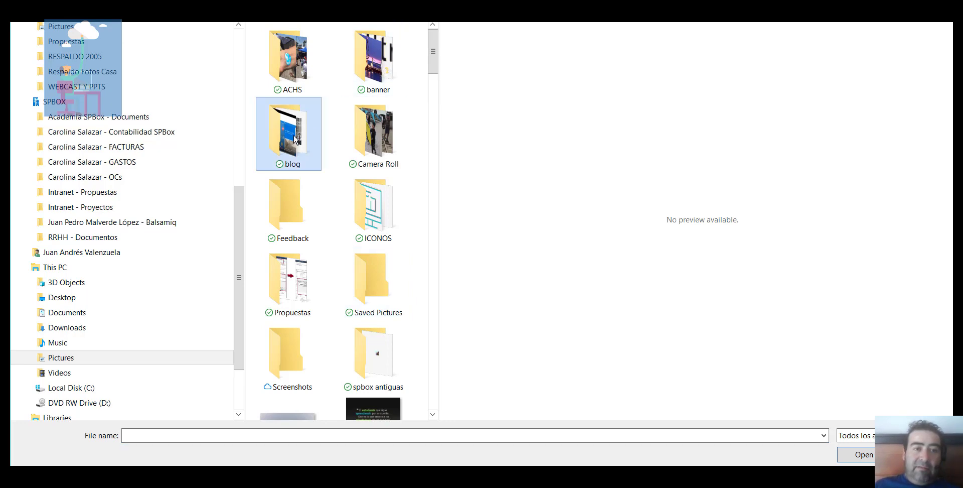
pyautogui.click(295, 158)
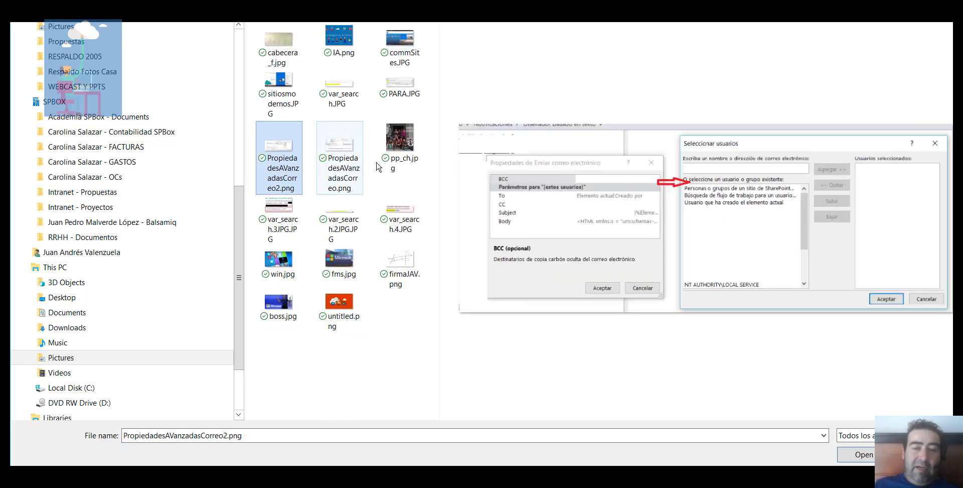
pyautogui.click(864, 454)
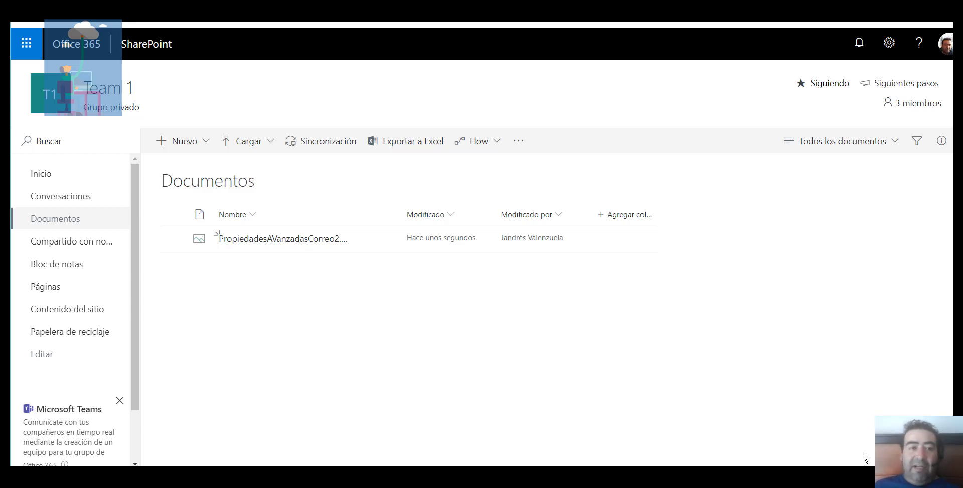
# Create a Word document in the Documentos library and enter the text "Word en línea..."
pyautogui.click(203, 145)
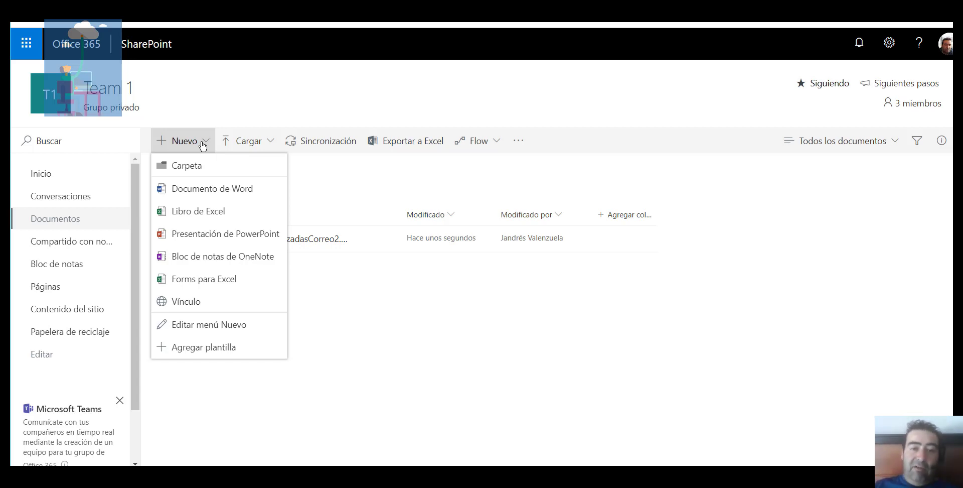
pyautogui.click(193, 191)
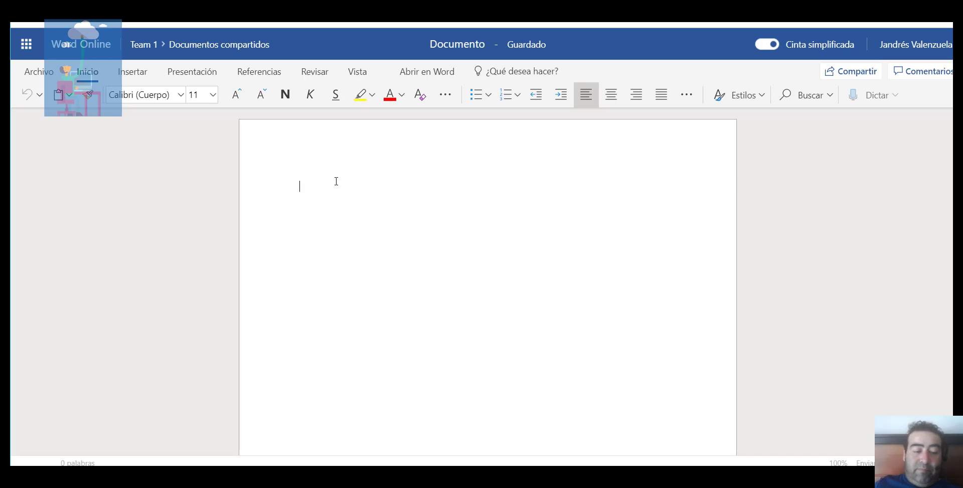
pyautogui.write('Word en ')
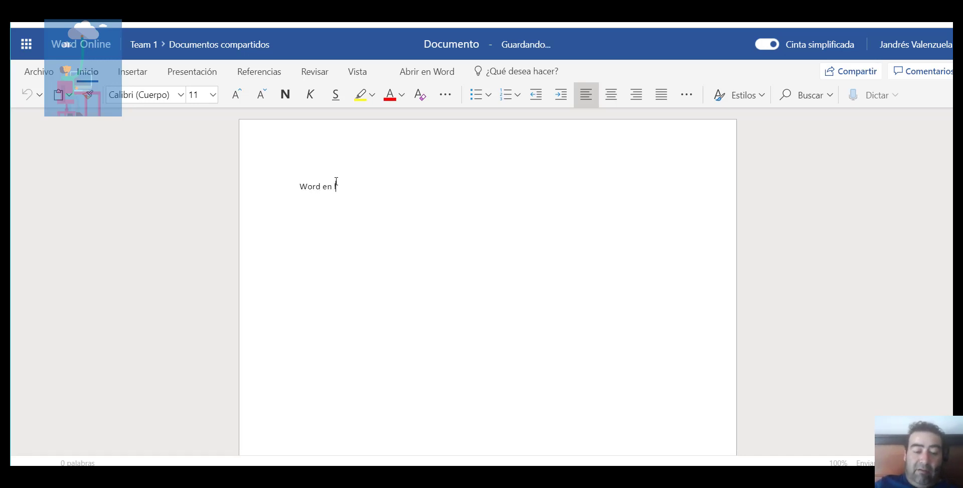
pyautogui.write('línea')
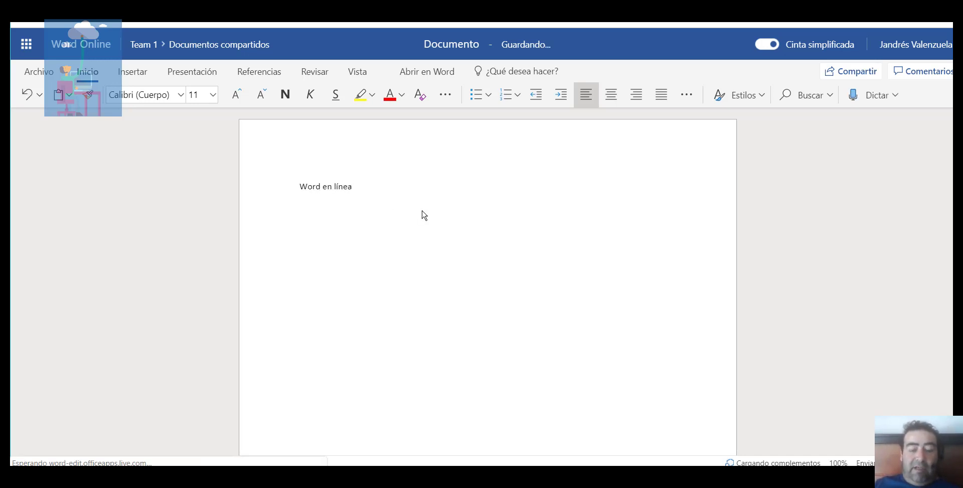
pyautogui.write('...')
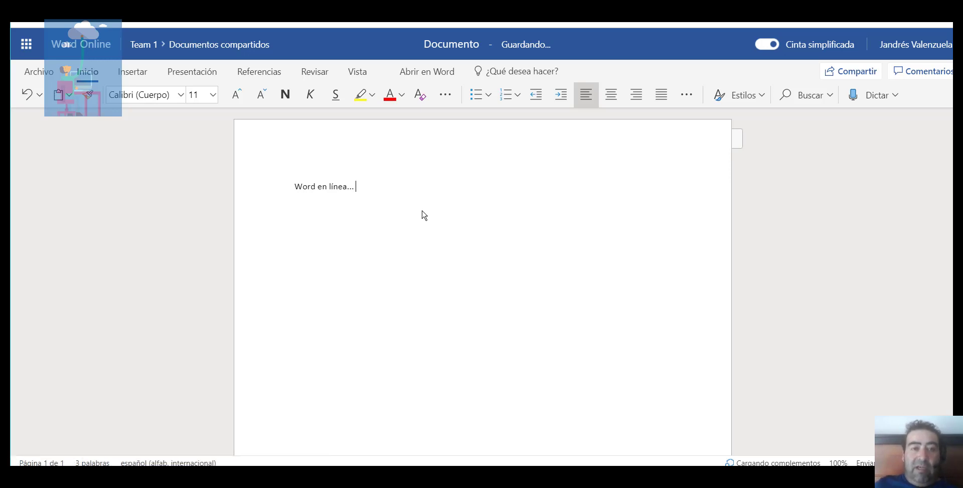
# Rename the Word document as "Documento de equipo" and return to the Documentos library
pyautogui.click(450, 44)
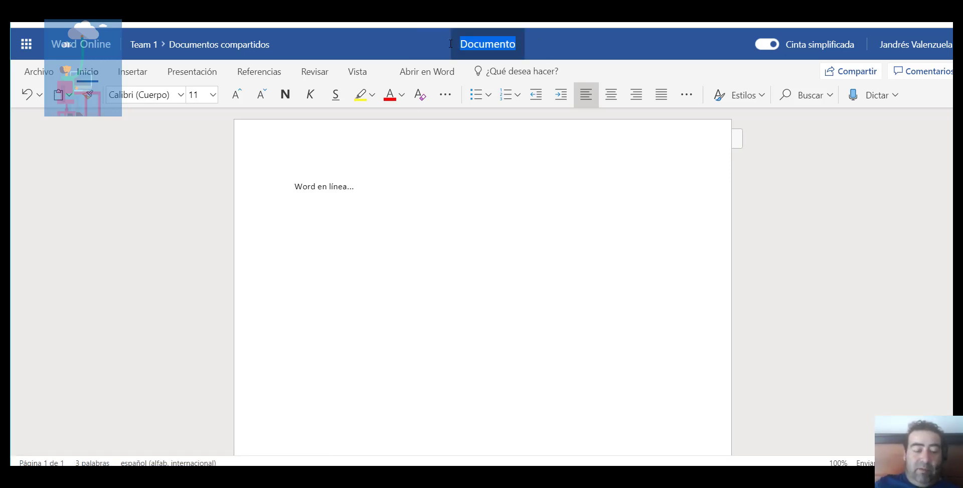
pyautogui.write('Documento de')
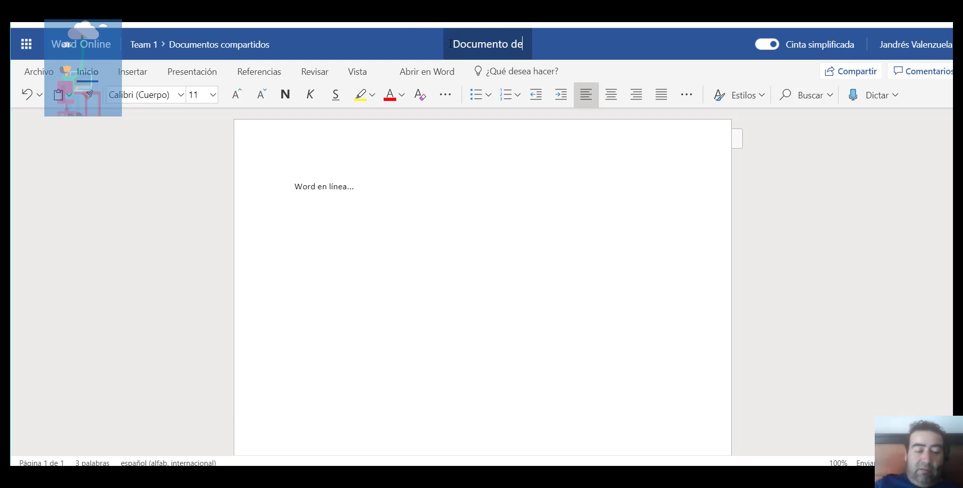
pyautogui.write(' equipo')
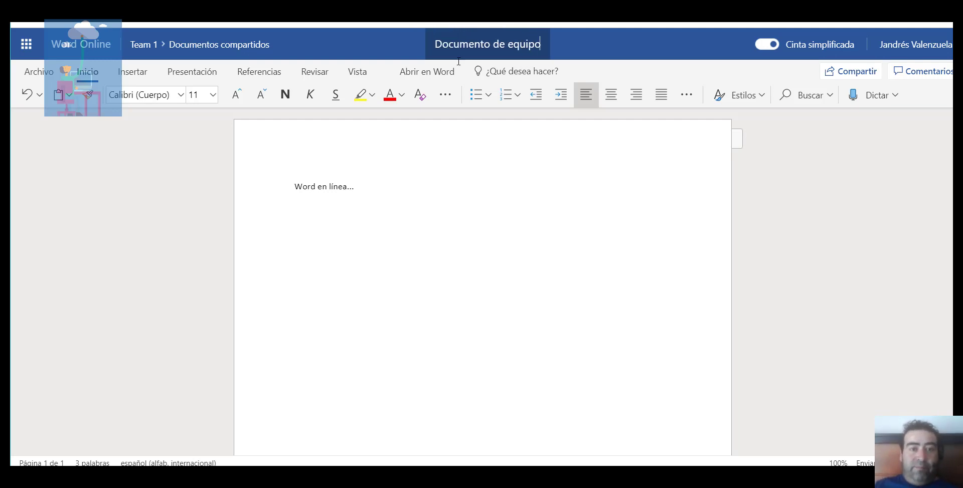
pyautogui.click(497, 154)
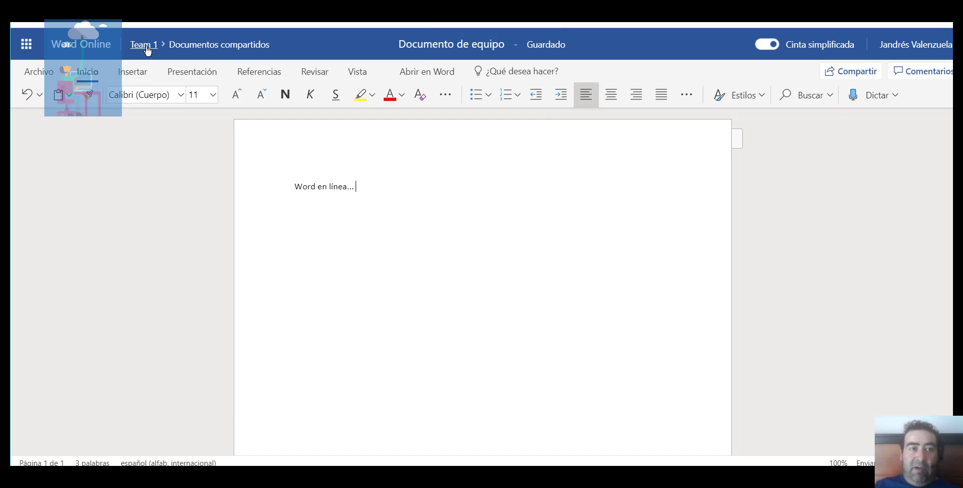
pyautogui.click(218, 47)
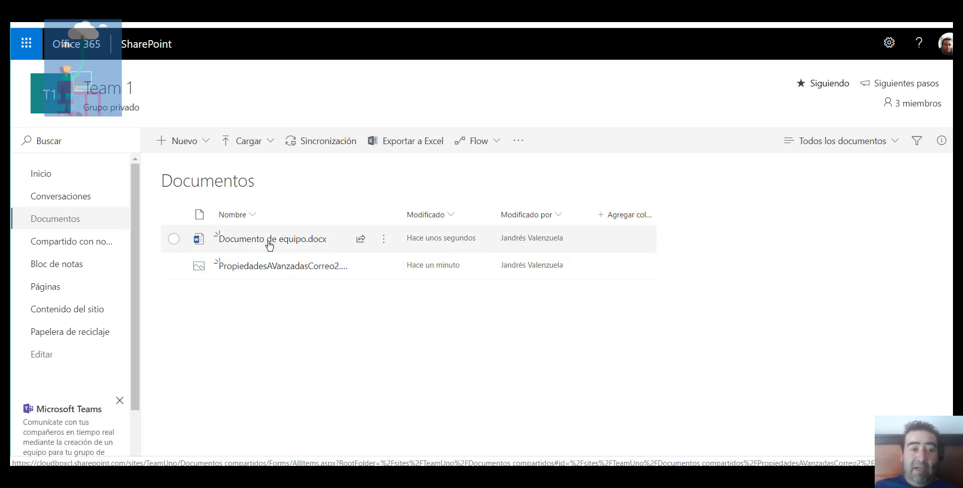
pyautogui.moveTo(275, 241)
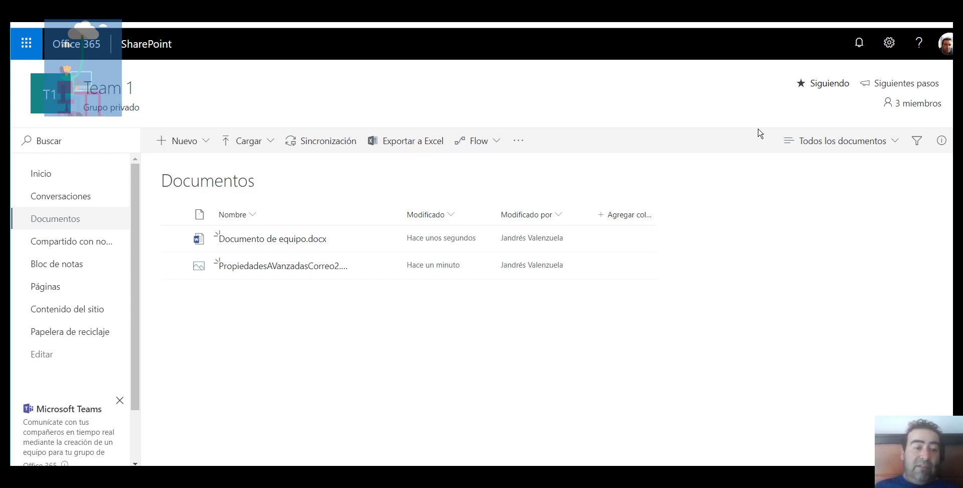
# Start a new column in the Documentos library named "Departamento" with the type Elección (menú para elegir)
pyautogui.click(603, 218)
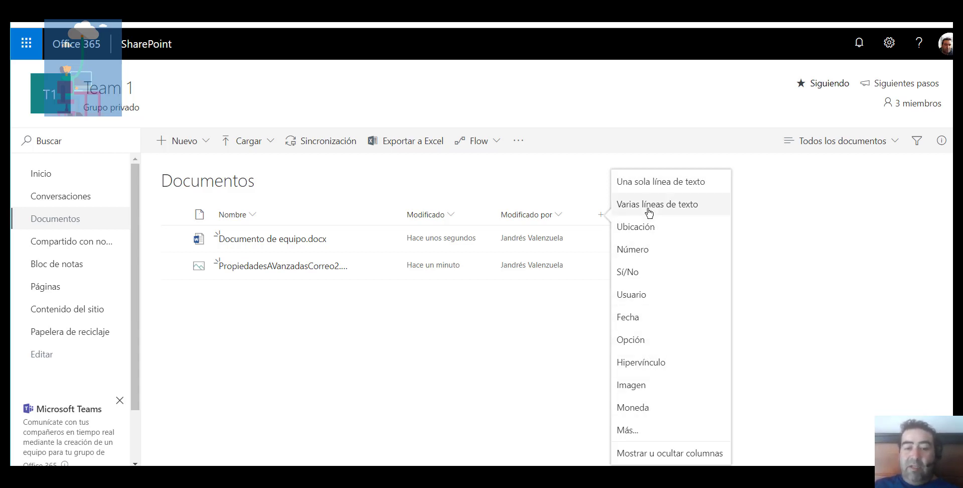
pyautogui.click(634, 432)
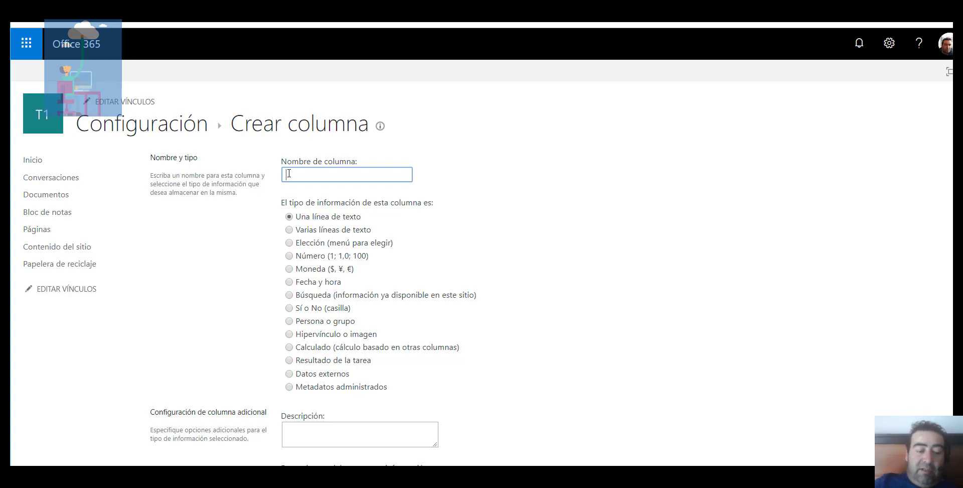
pyautogui.write('Departamento')
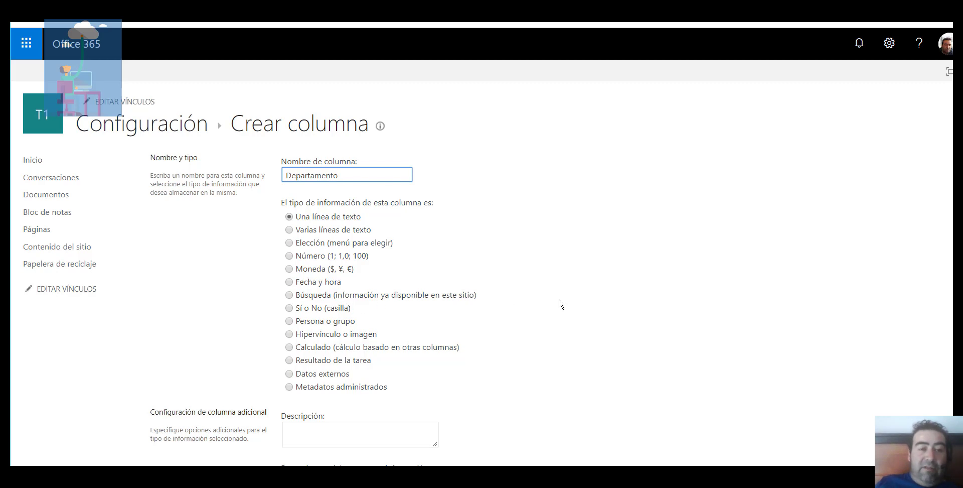
pyautogui.click(291, 243)
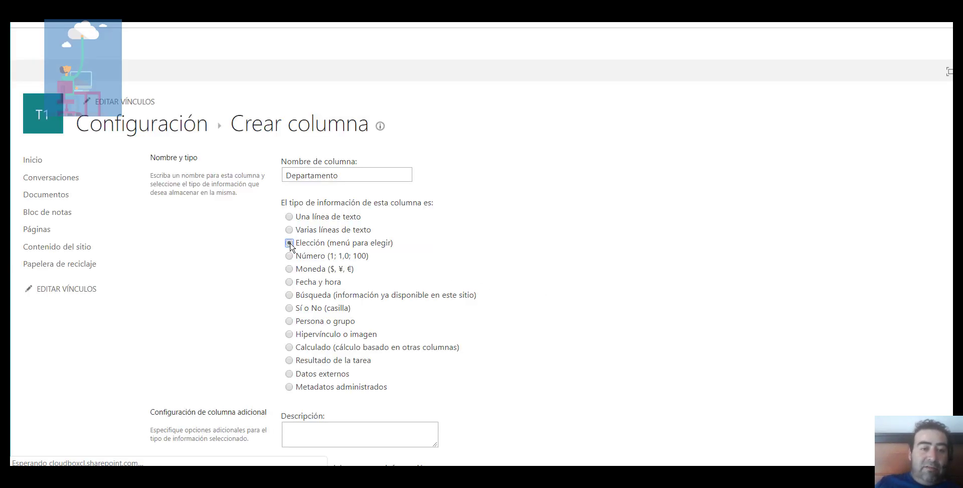
# Replace the column's sample choices with Proyecto, RRHH, Operaciones and Instalaciones, one per line, and create the column
pyautogui.scroll(-5, 512, 286)
pyautogui.moveTo(389, 371); pyautogui.dragTo(248, 350)
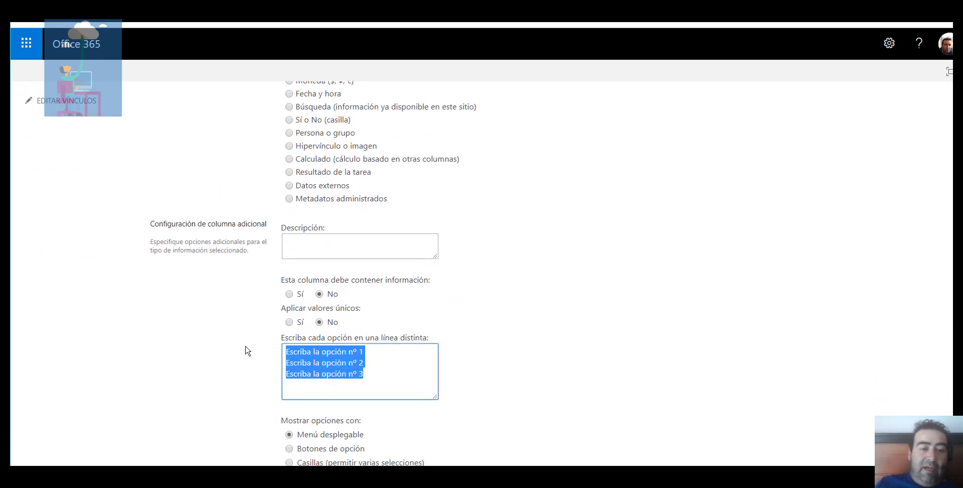
pyautogui.write('Pro')
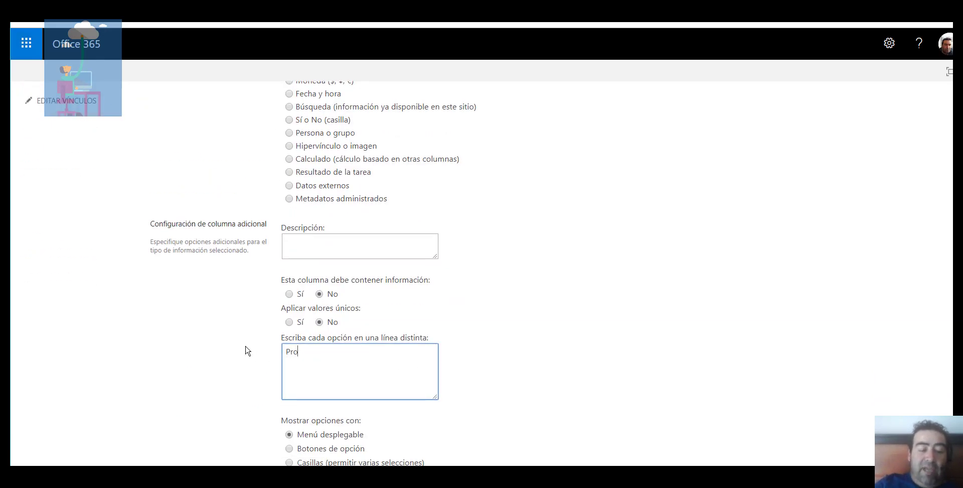
pyautogui.write('yecto')
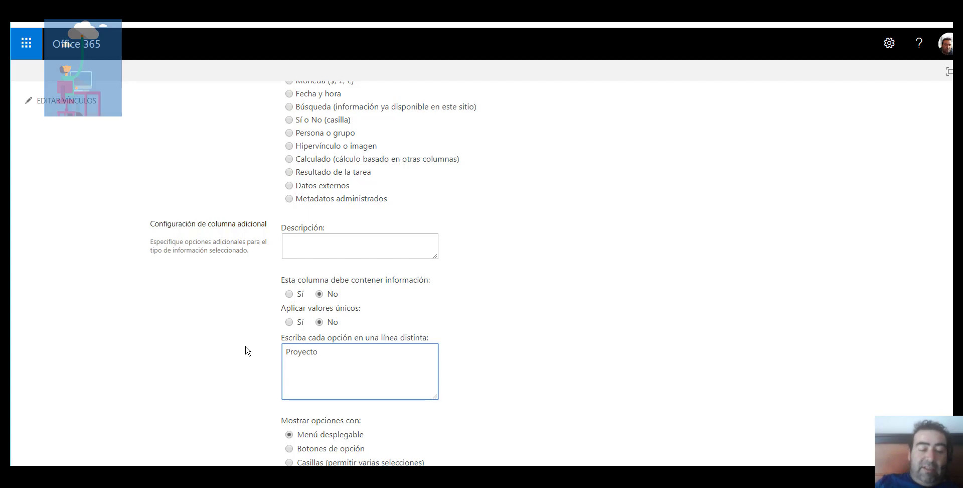
pyautogui.press('Return')
pyautogui.write('RR')
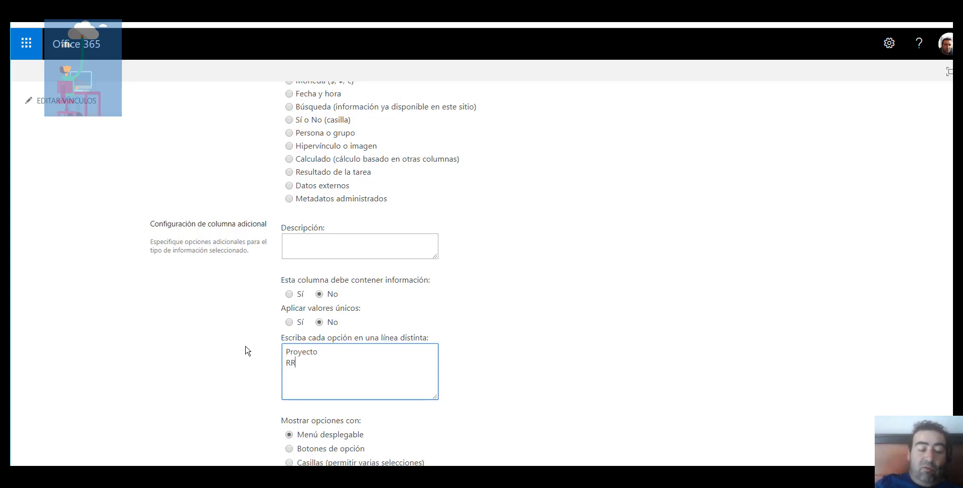
pyautogui.write('HH')
pyautogui.press('Return')
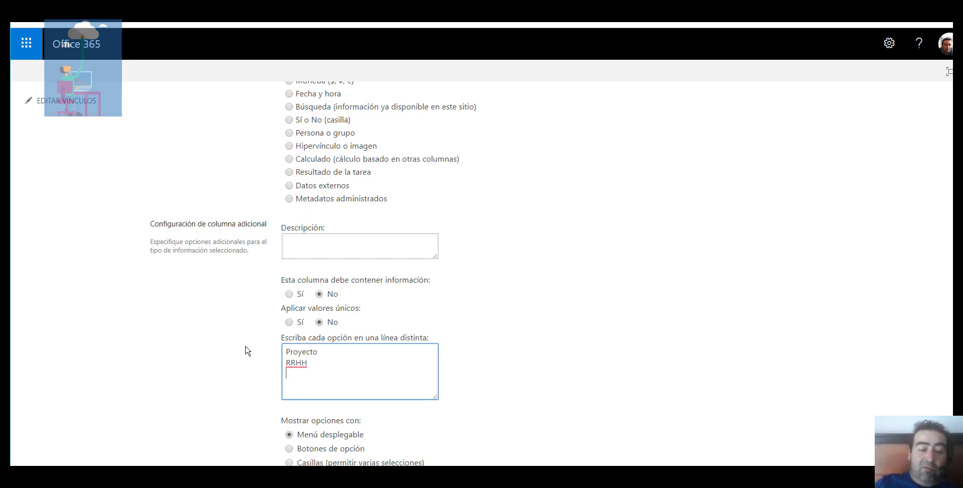
pyautogui.write('Operacione')
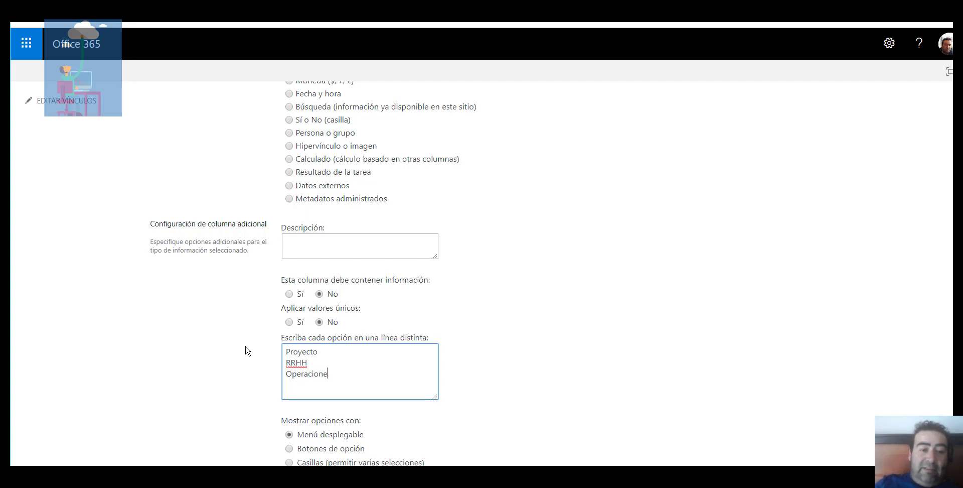
pyautogui.write('s Insta')
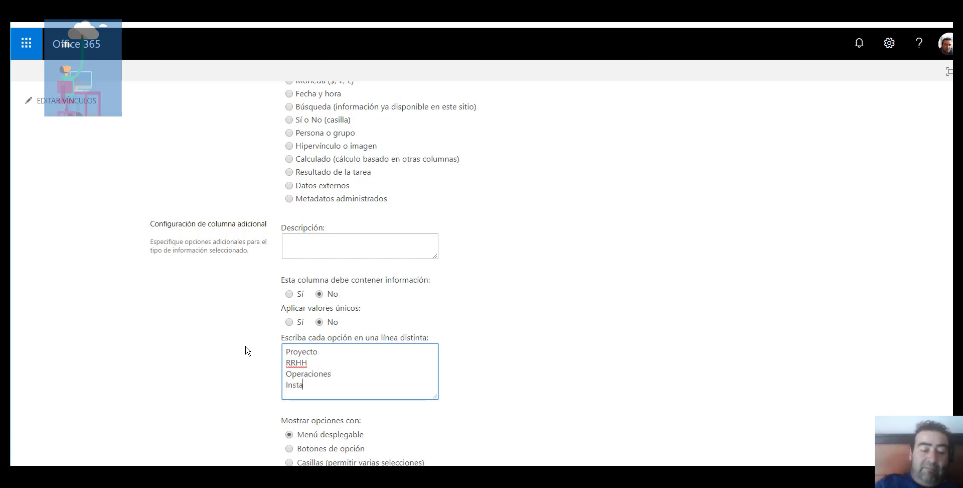
pyautogui.write('laciones')
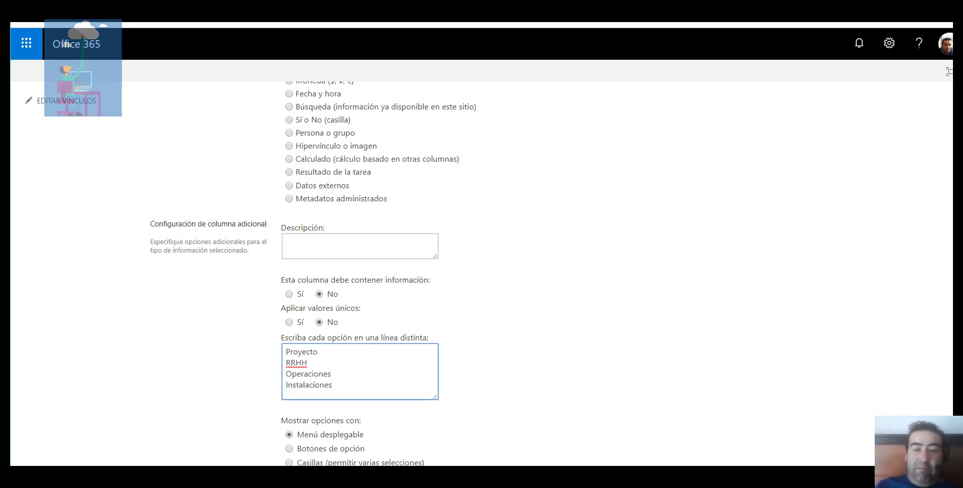
pyautogui.scroll(-4, 780, 353)
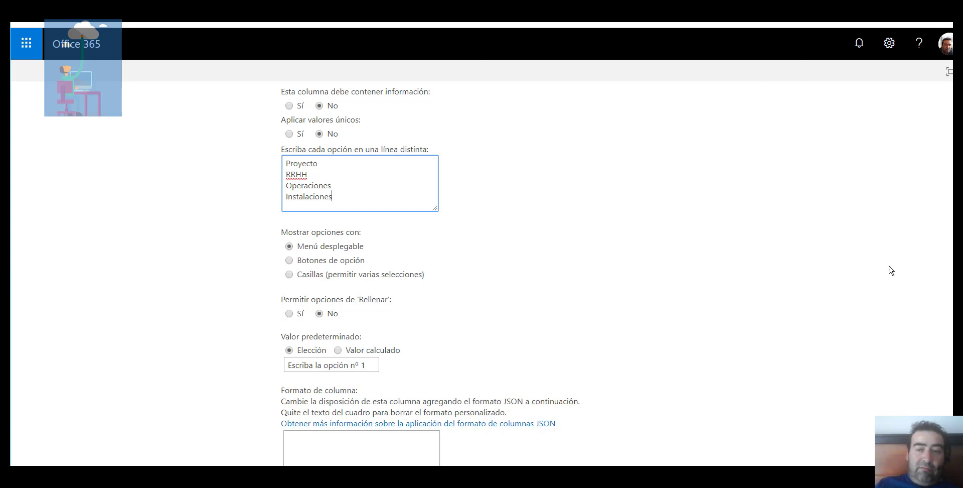
pyautogui.scroll(-1, 946, 289)
pyautogui.scroll(-3, 946, 289)
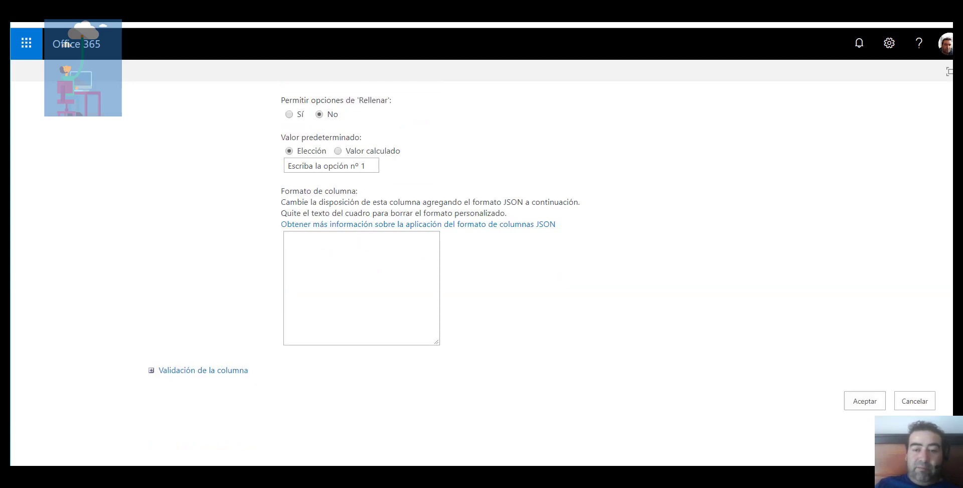
pyautogui.click(861, 400)
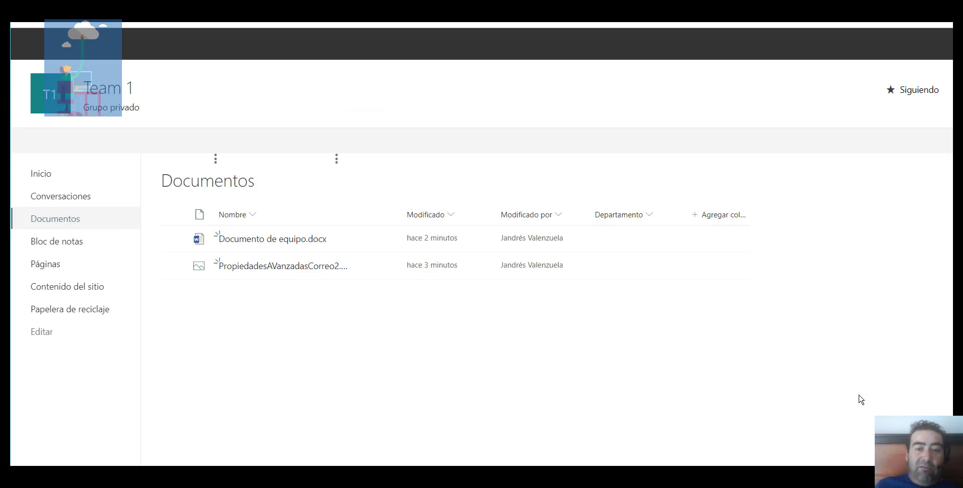
# Set the Departamento property of Documento de equipo.docx to RRHH
pyautogui.click(603, 244)
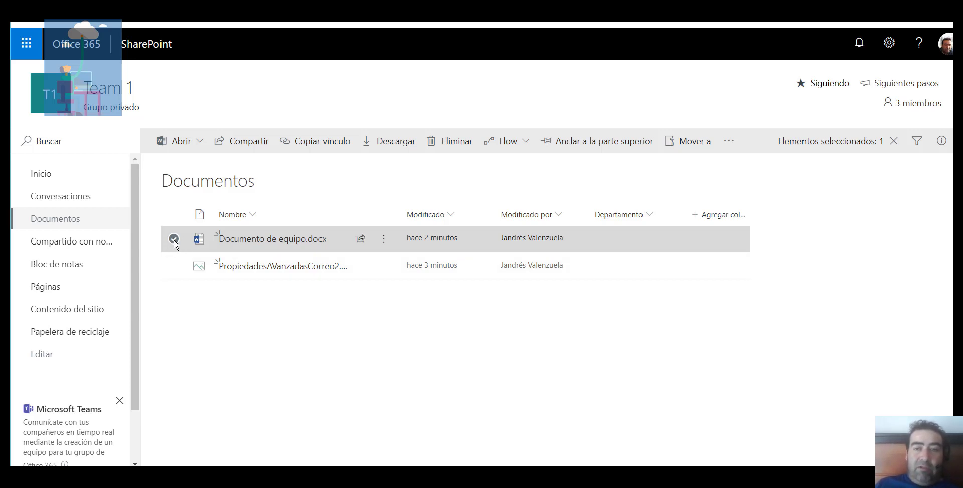
pyautogui.click(942, 143)
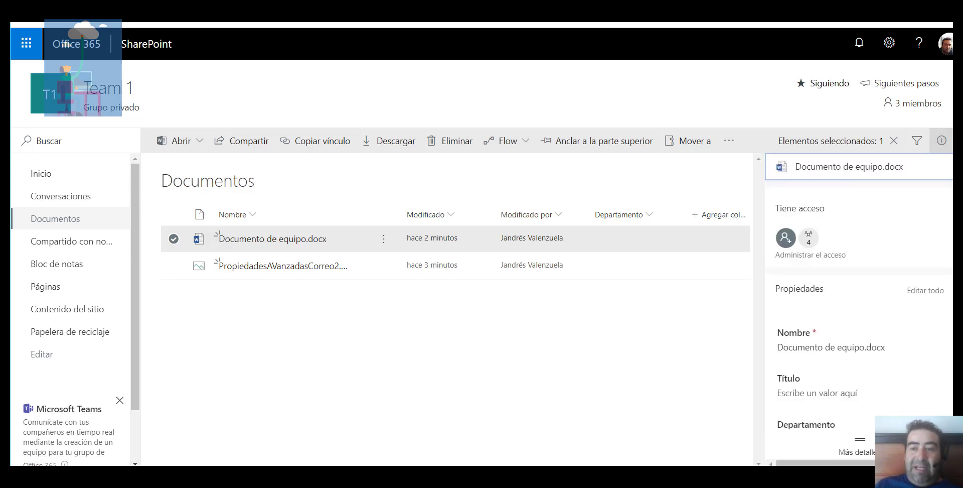
pyautogui.scroll(-2, 853, 301)
pyautogui.click(812, 345)
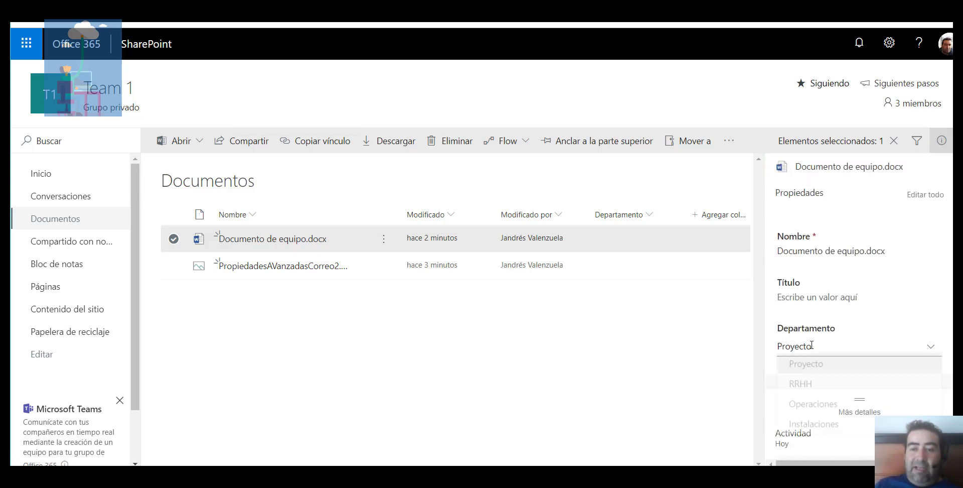
pyautogui.click(810, 387)
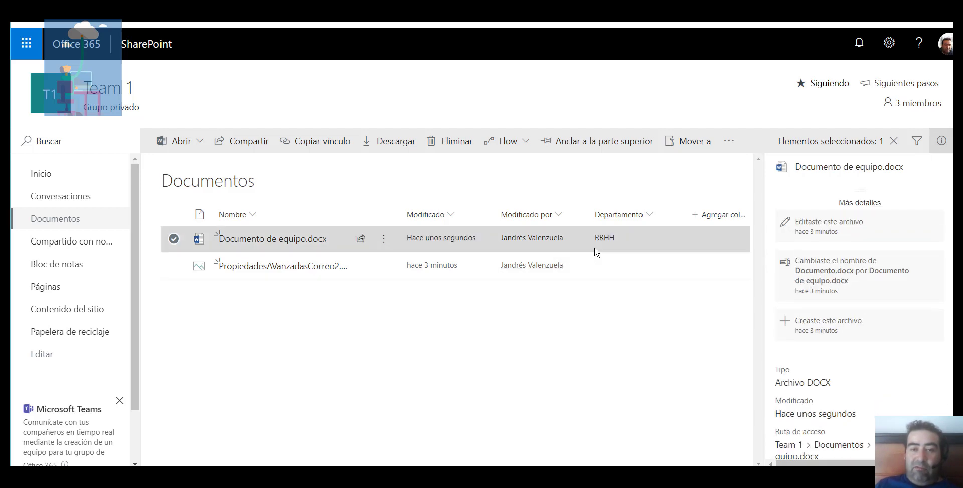
pyautogui.click(592, 346)
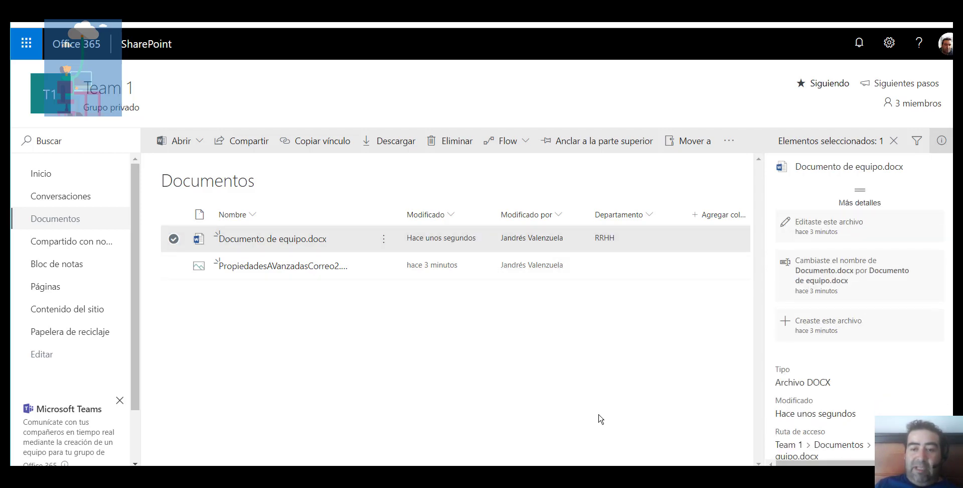
# Set the Departamento property of PropiedadesAVanzadasCorreo2.png to Instalaciones
pyautogui.click(174, 266)
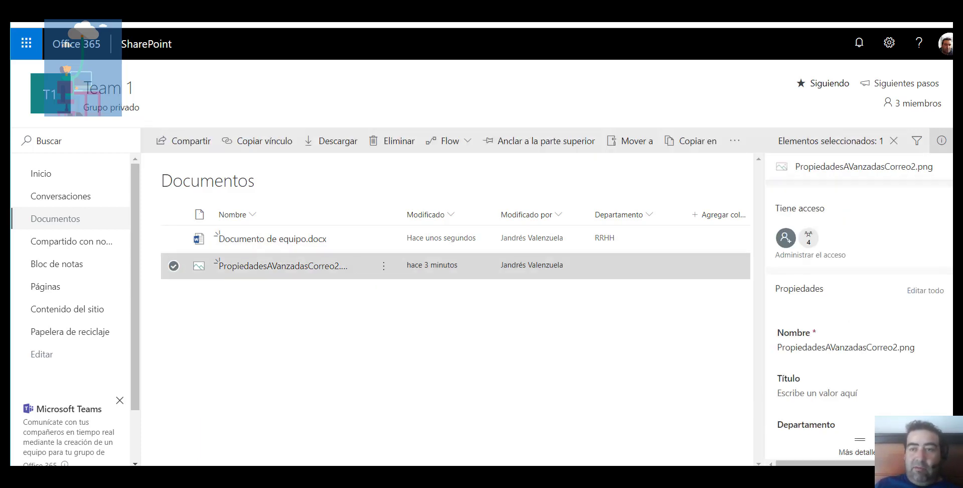
pyautogui.scroll(-2, 860, 308)
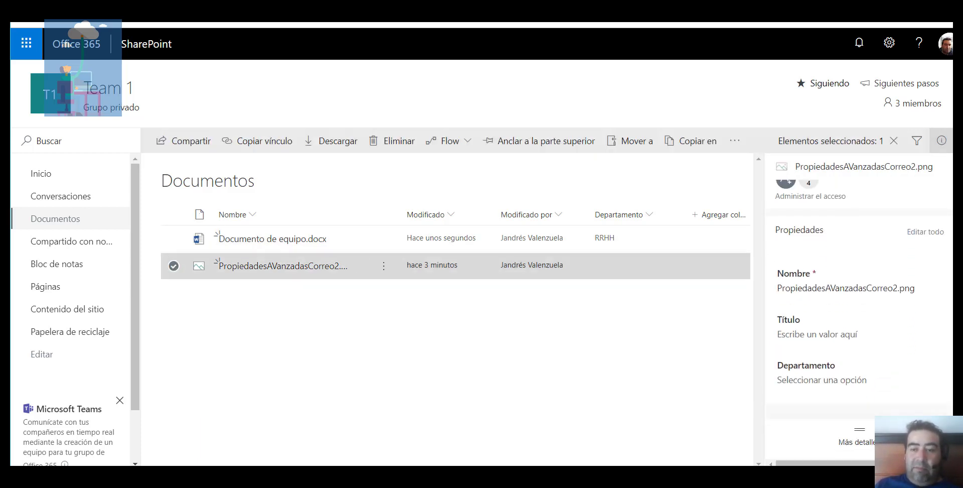
pyautogui.click(842, 381)
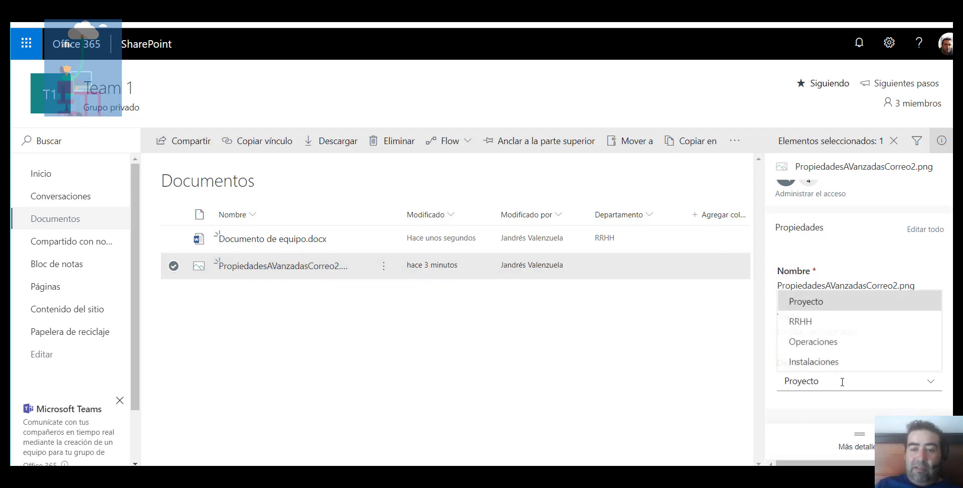
pyautogui.click(820, 363)
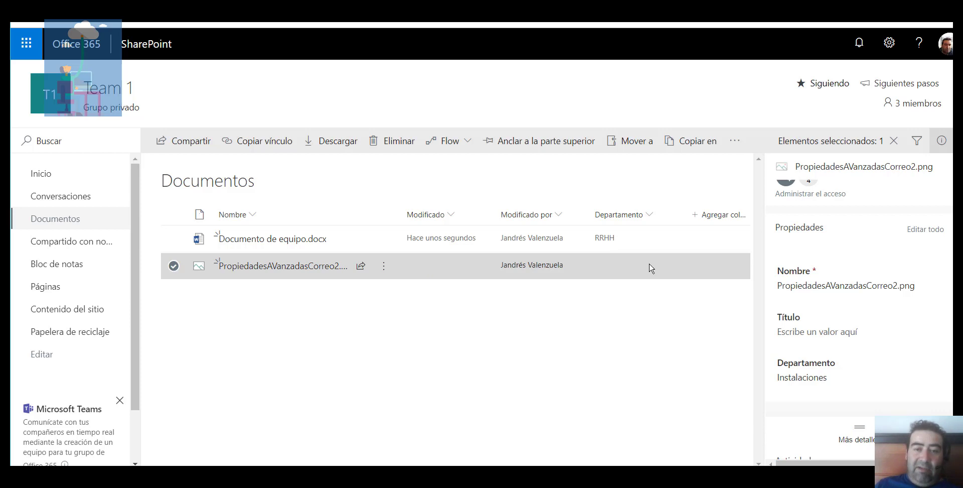
# Deselect the file, close its details view and group the library's documents by Departamento
pyautogui.click(628, 364)
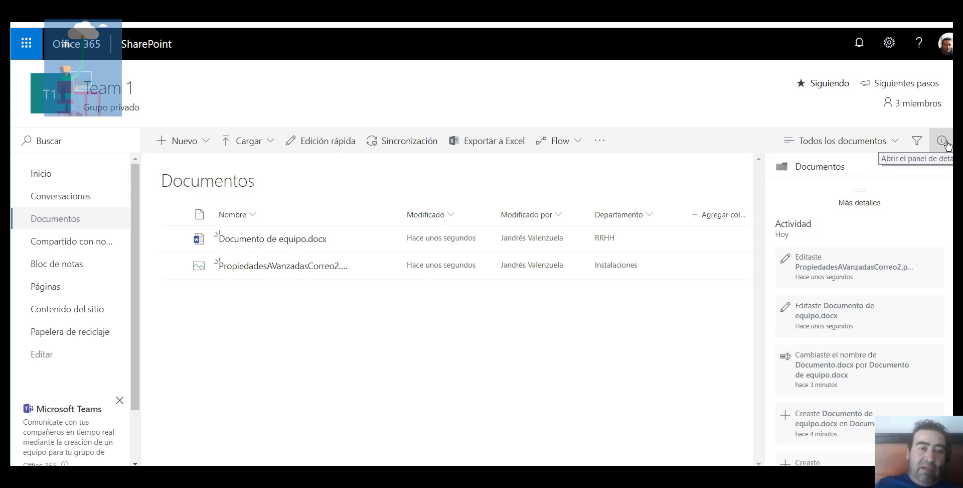
pyautogui.click(942, 141)
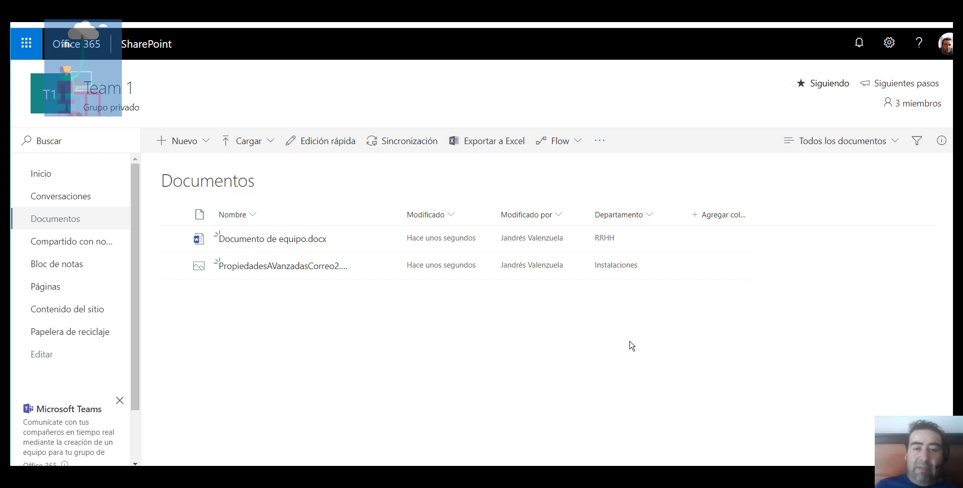
pyautogui.click(651, 215)
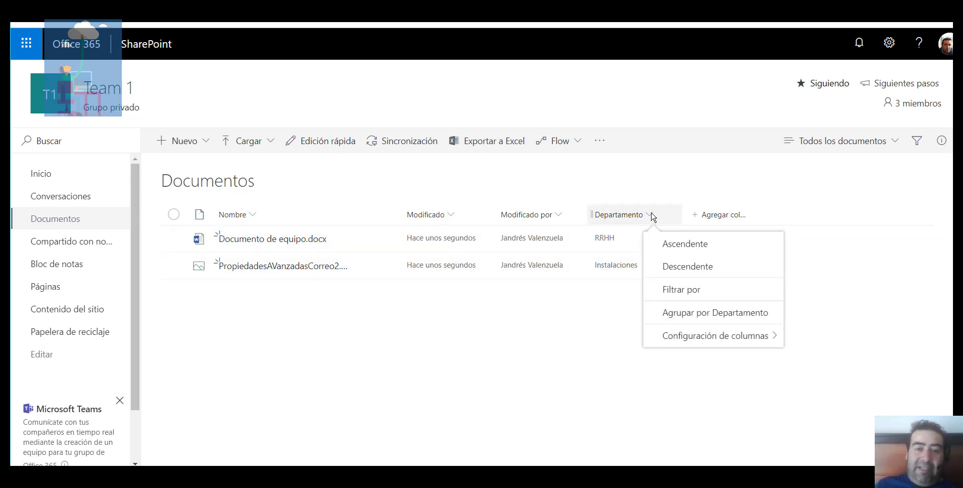
pyautogui.click(691, 319)
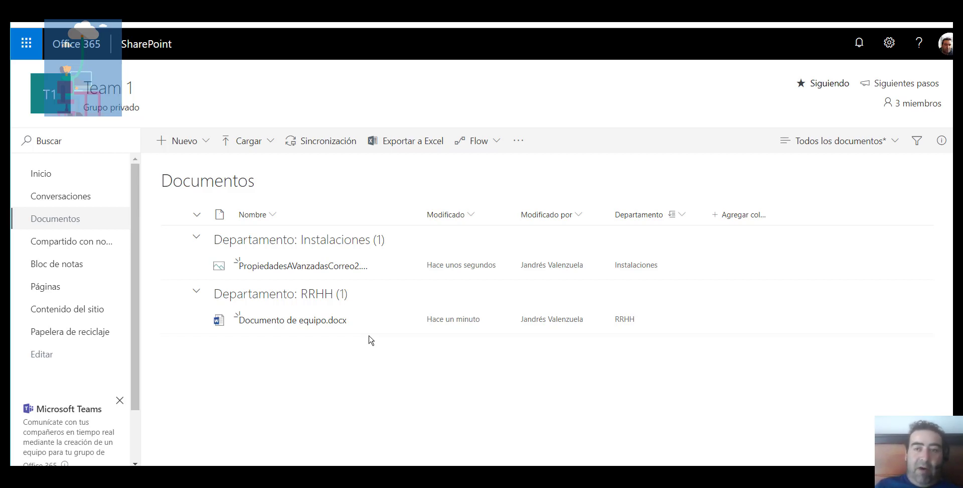
# Examine the applications that can be added to the site, such as libraries, lists, tasks, calendar and survey
pyautogui.click(889, 61)
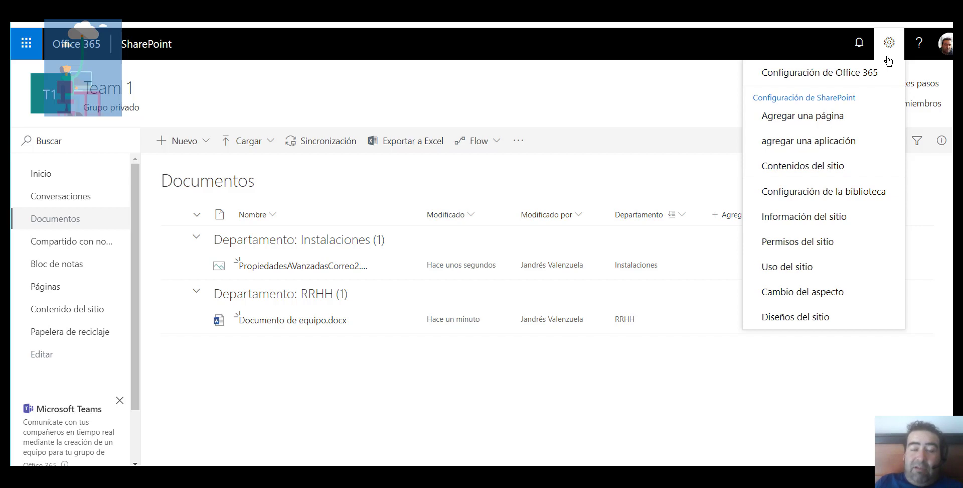
pyautogui.click(807, 142)
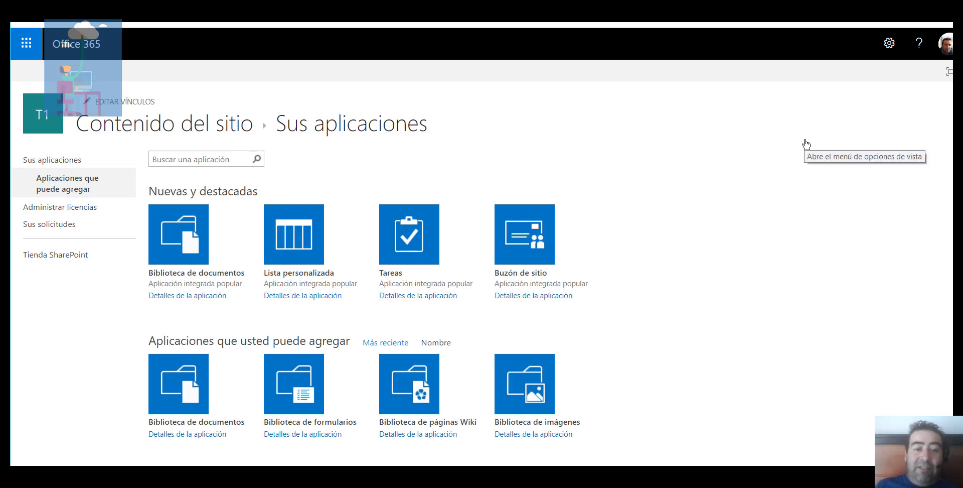
pyautogui.scroll(-3, 457, 311)
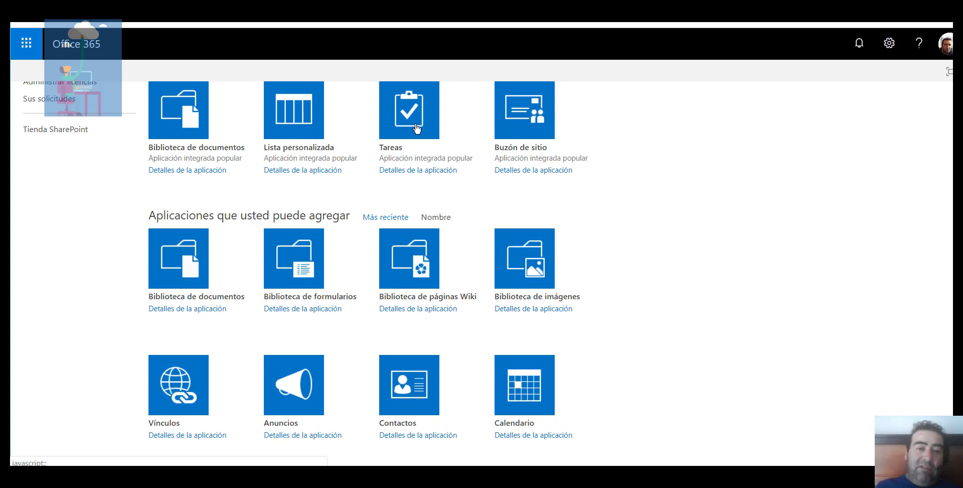
pyautogui.scroll(-3, 559, 377)
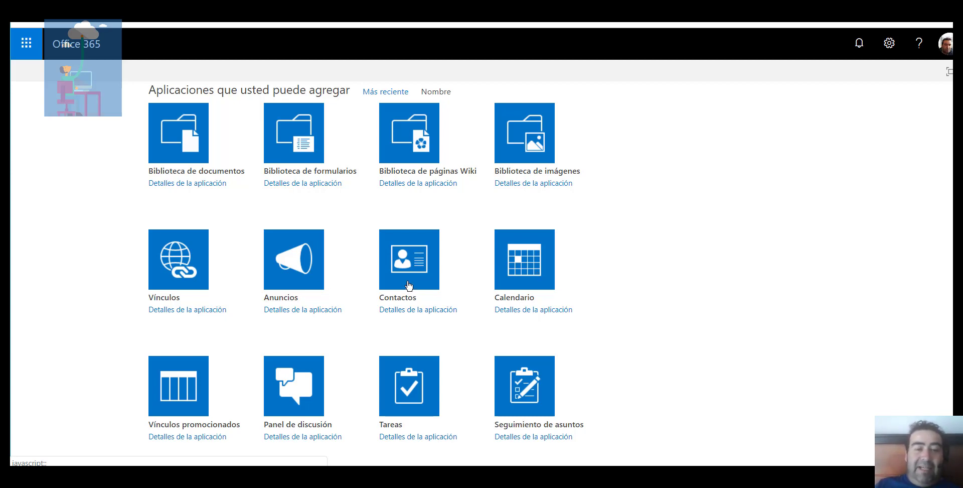
pyautogui.scroll(-3, 426, 313)
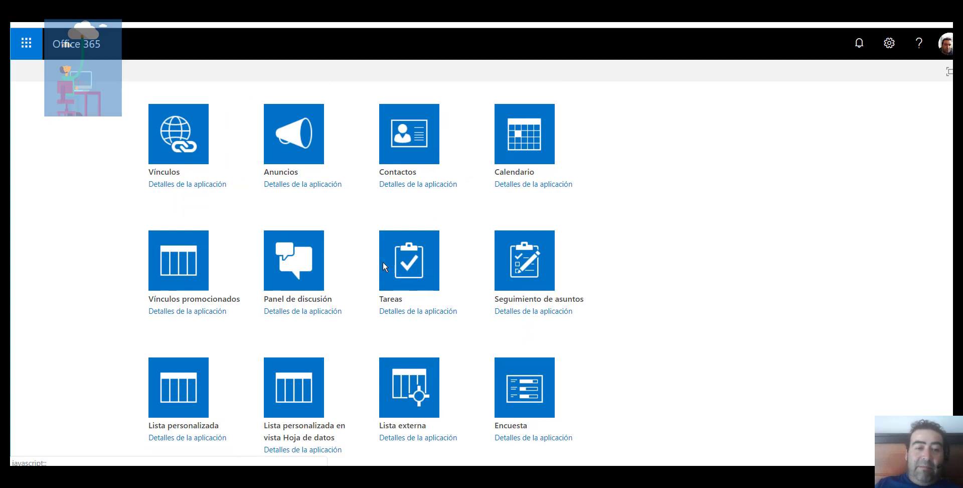
pyautogui.scroll(3, 527, 303)
pyautogui.scroll(-1, 529, 300)
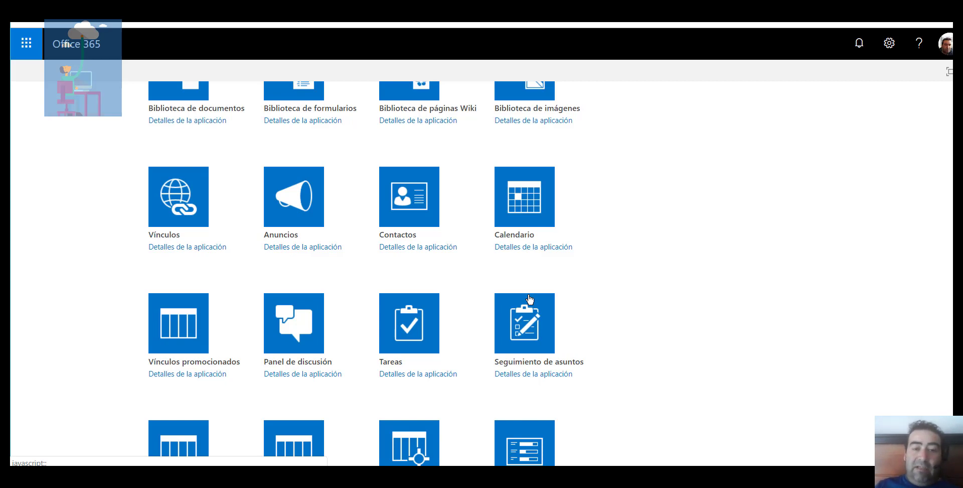
pyautogui.scroll(-3, 530, 299)
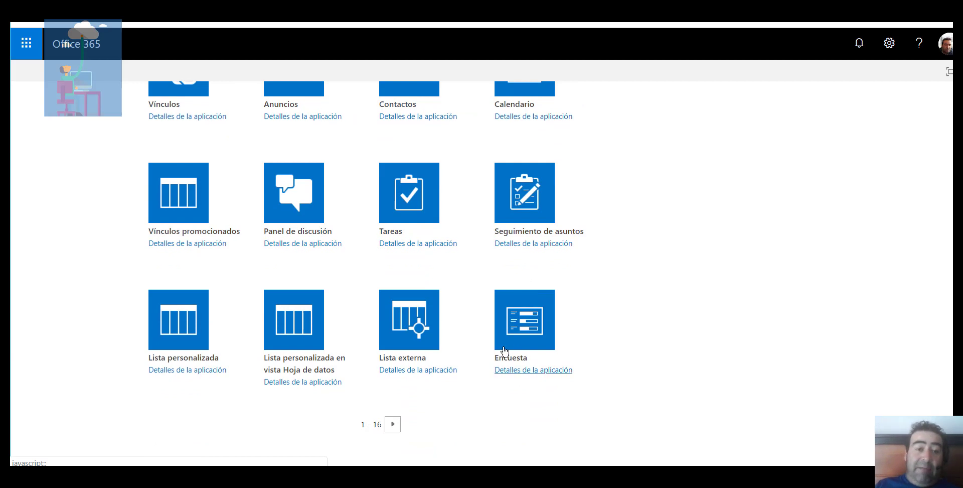
# Add a Tareas application to the site with the name Tareas periódicas
pyautogui.scroll(4, 518, 352)
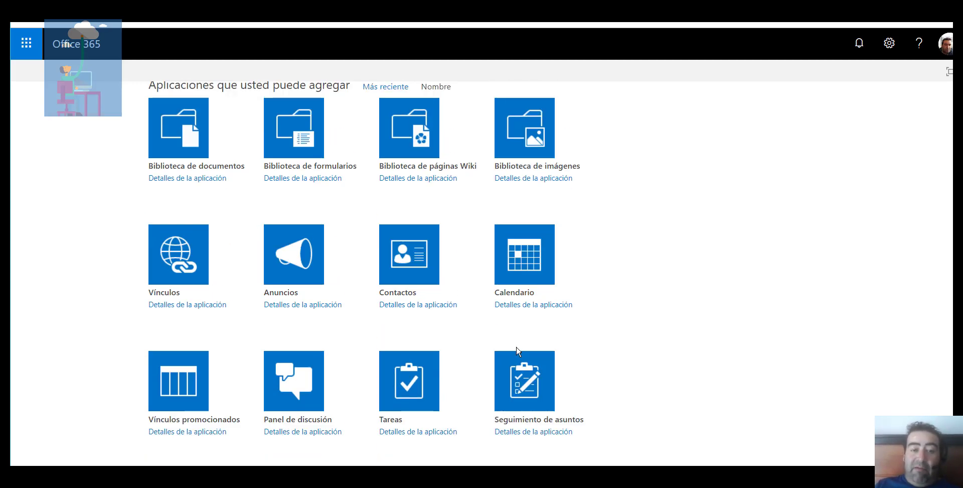
pyautogui.scroll(5, 518, 349)
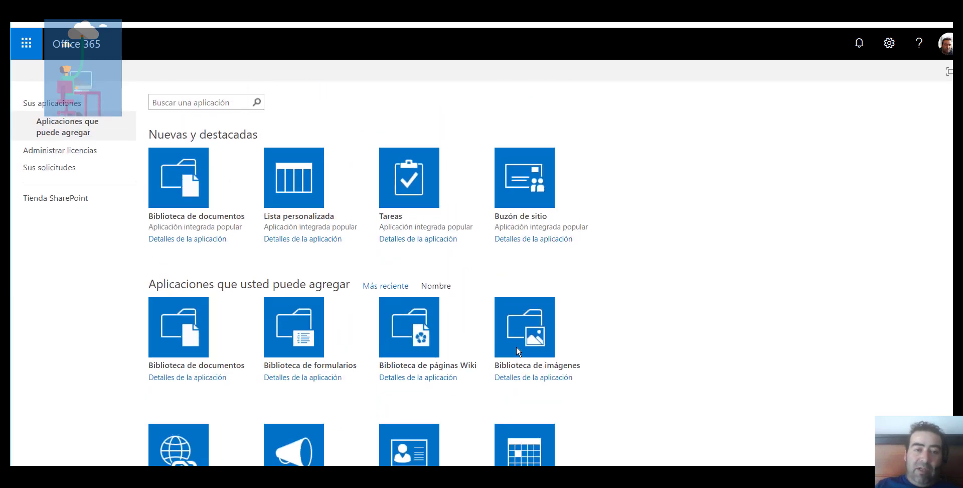
pyautogui.click(417, 246)
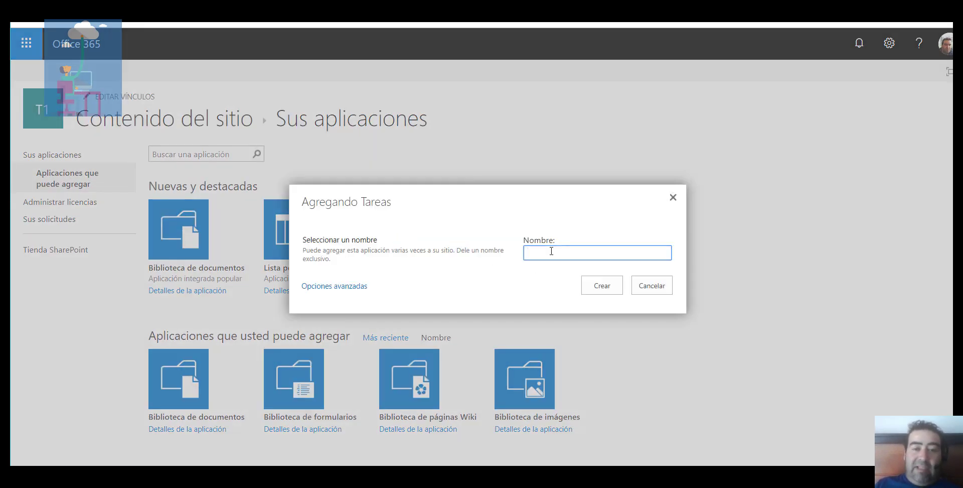
pyautogui.click(552, 251)
pyautogui.write('Tareas')
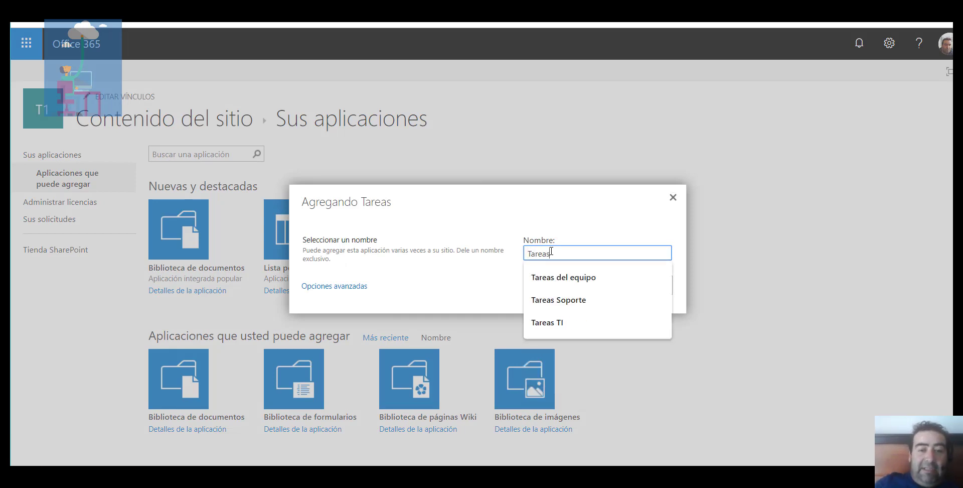
pyautogui.write(' peri')
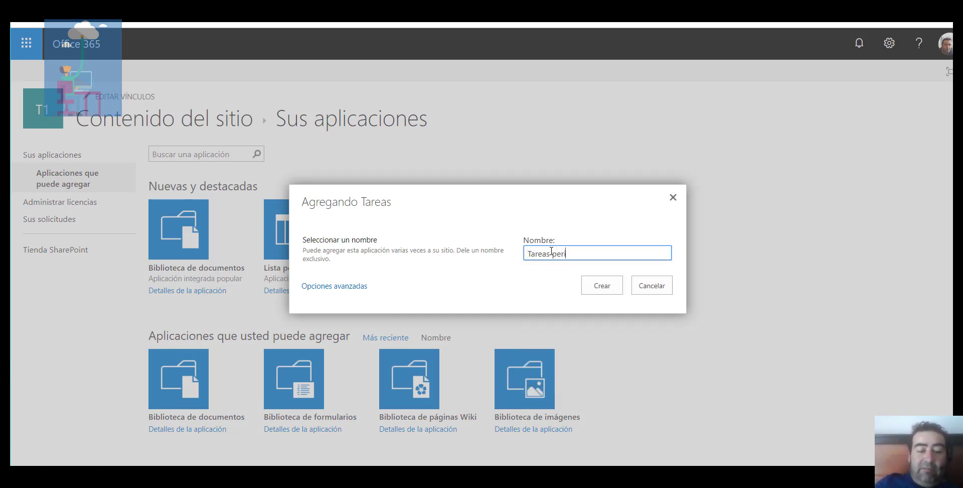
pyautogui.write('ódicas')
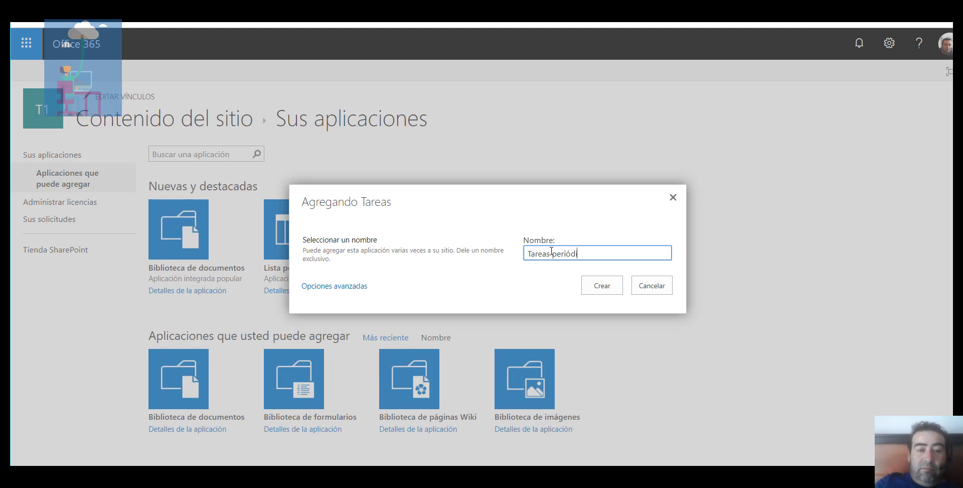
pyautogui.click(617, 292)
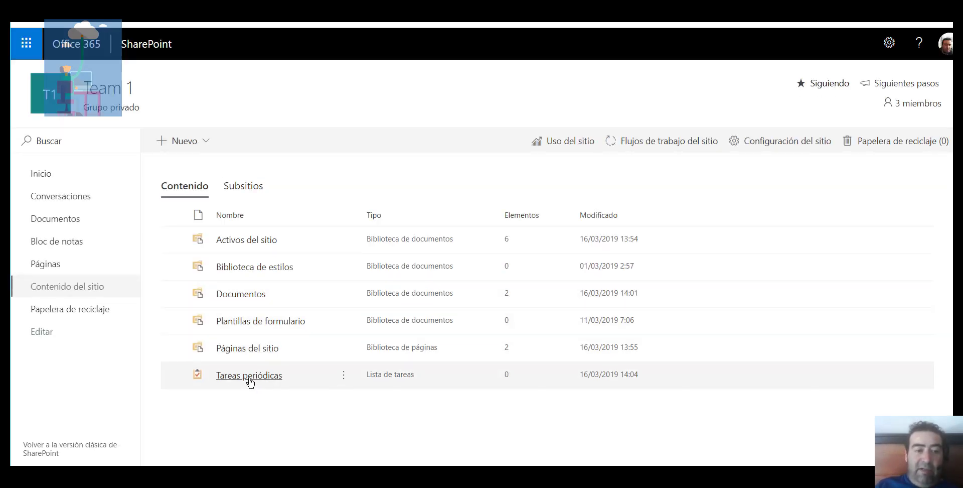
# Start a new task in the Tareas periódicas list and name it Generar facturas clientes
pyautogui.click(249, 377)
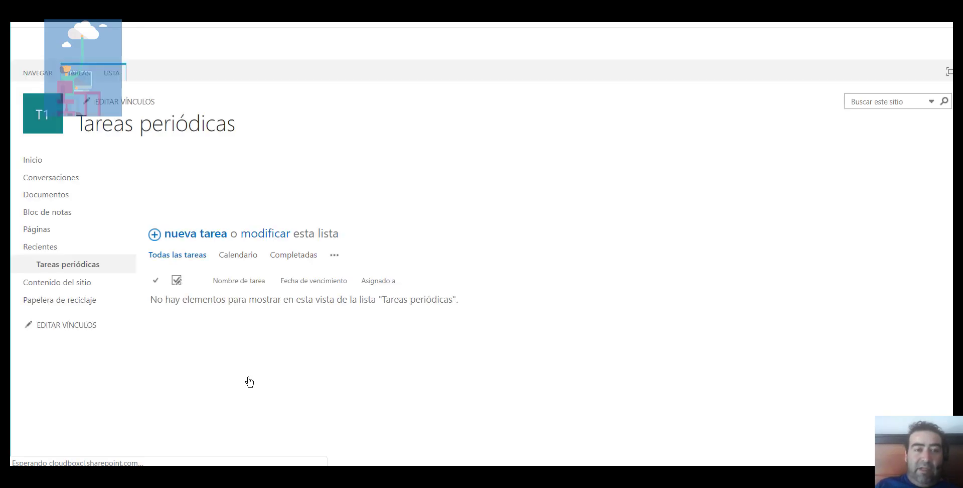
pyautogui.click(200, 237)
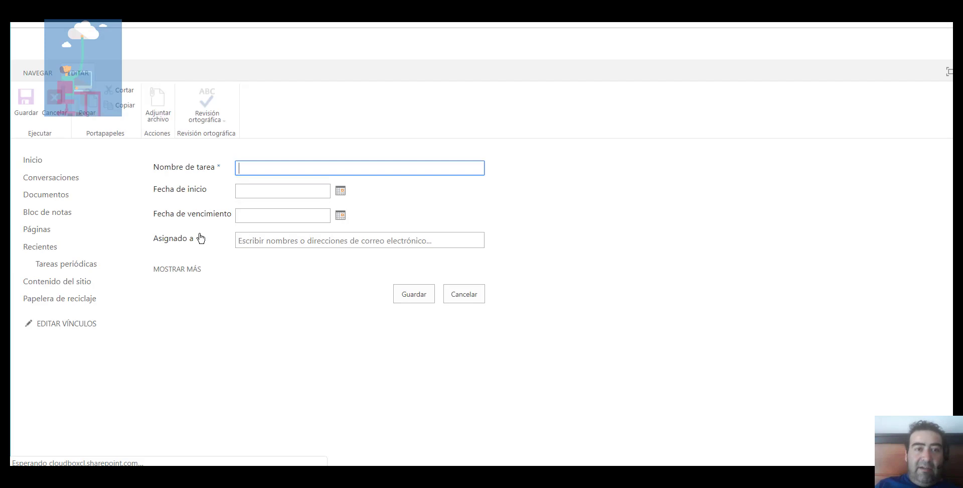
pyautogui.click(247, 165)
pyautogui.write('G')
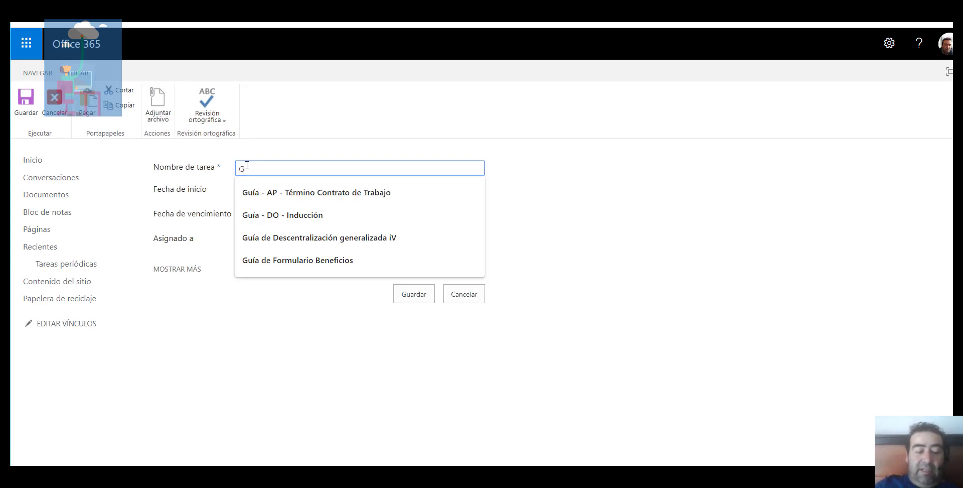
pyautogui.write('enerar factu')
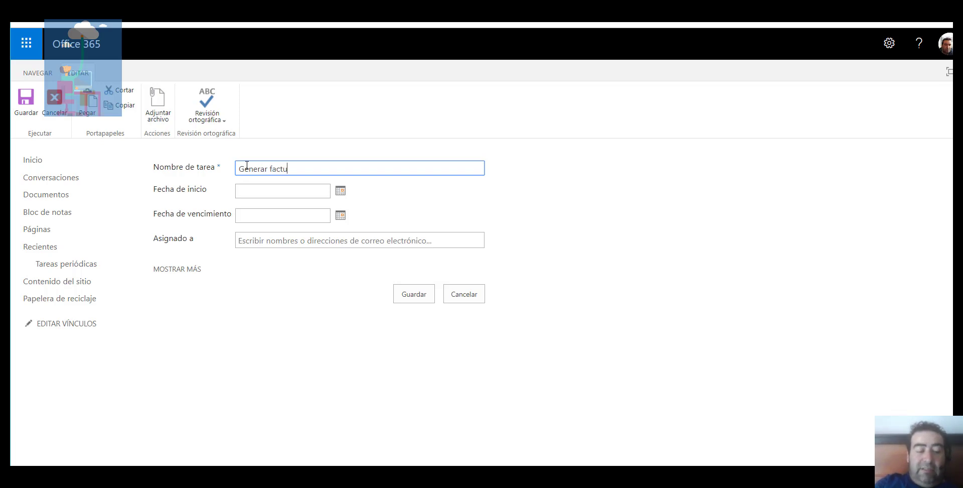
pyautogui.write('ras clientes')
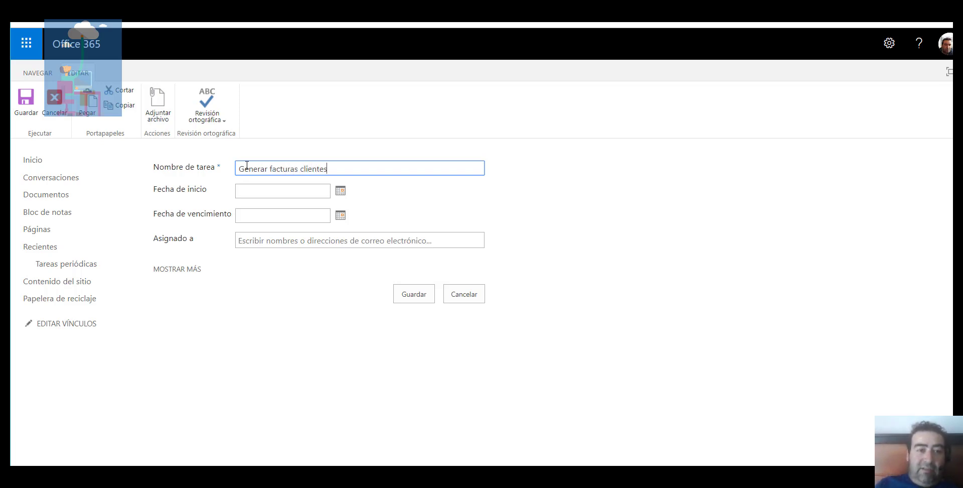
# Set the task's start date to 31/03/2019 and its due date to 05/04/2019
pyautogui.click(339, 194)
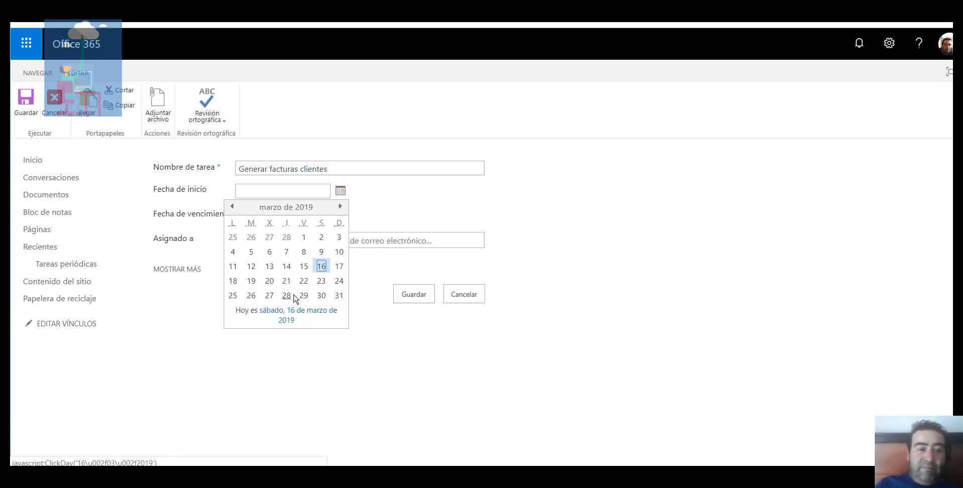
pyautogui.click(338, 296)
pyautogui.click(339, 219)
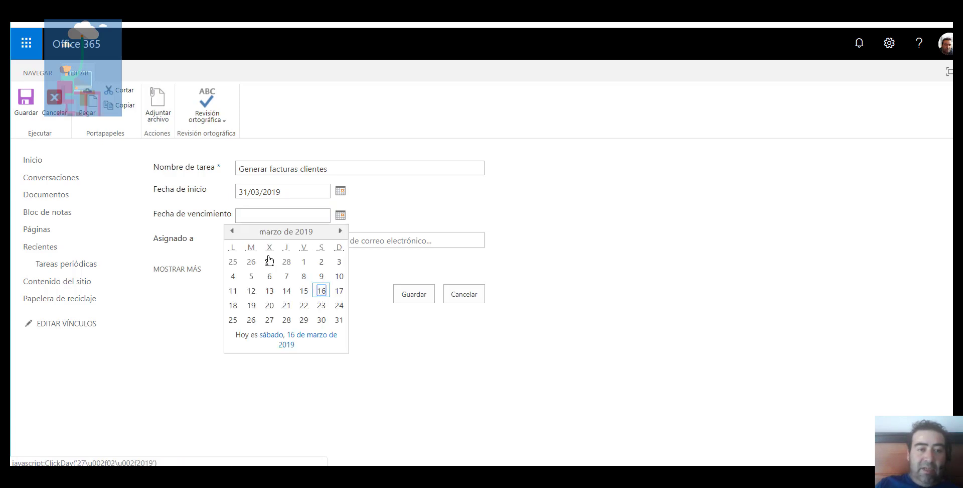
pyautogui.click(340, 231)
pyautogui.click(303, 262)
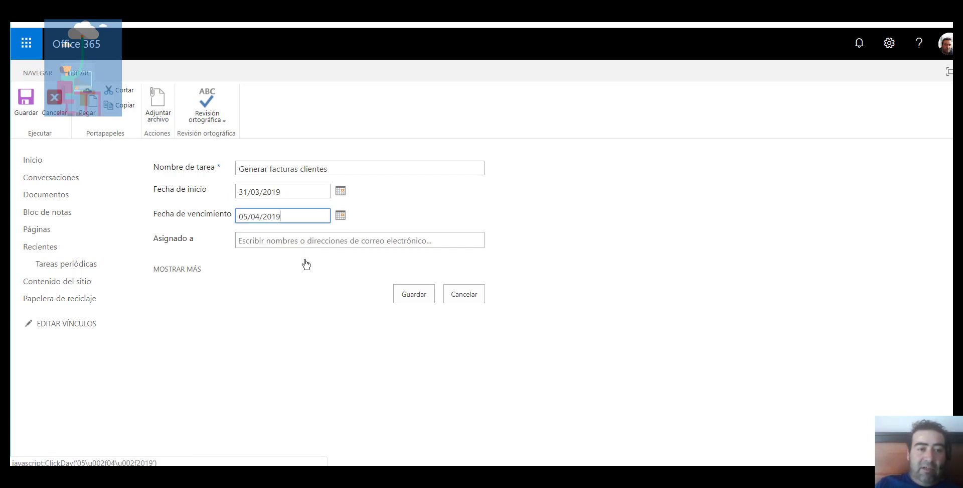
# Assign the task to a team member by searching for the person's first name
pyautogui.click(264, 239)
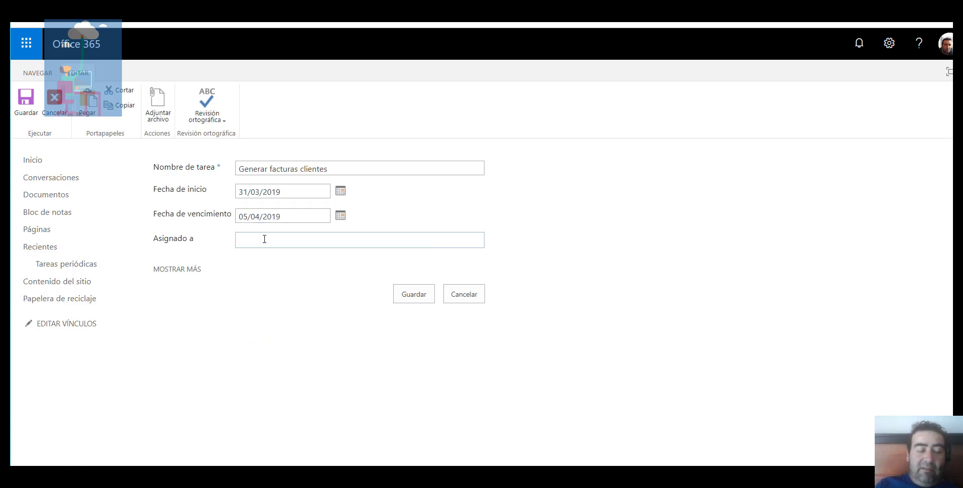
pyautogui.write('jorge')
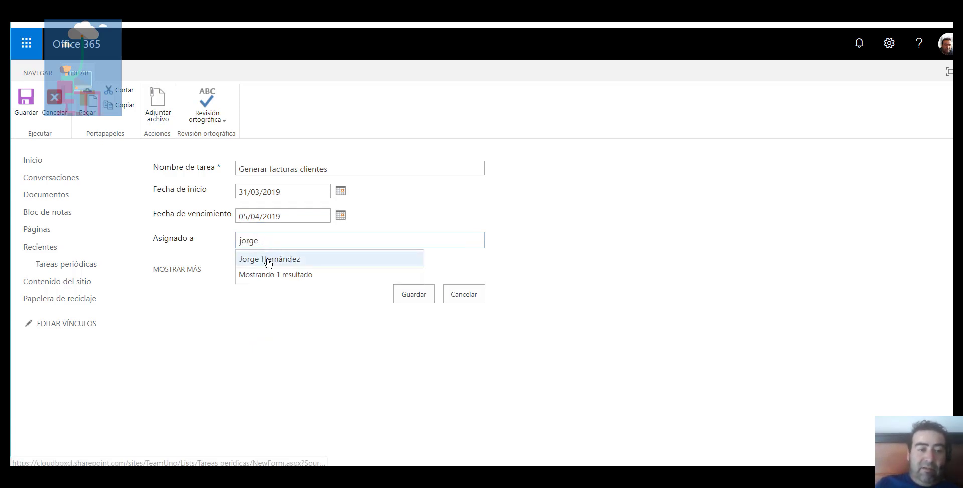
pyautogui.click(269, 259)
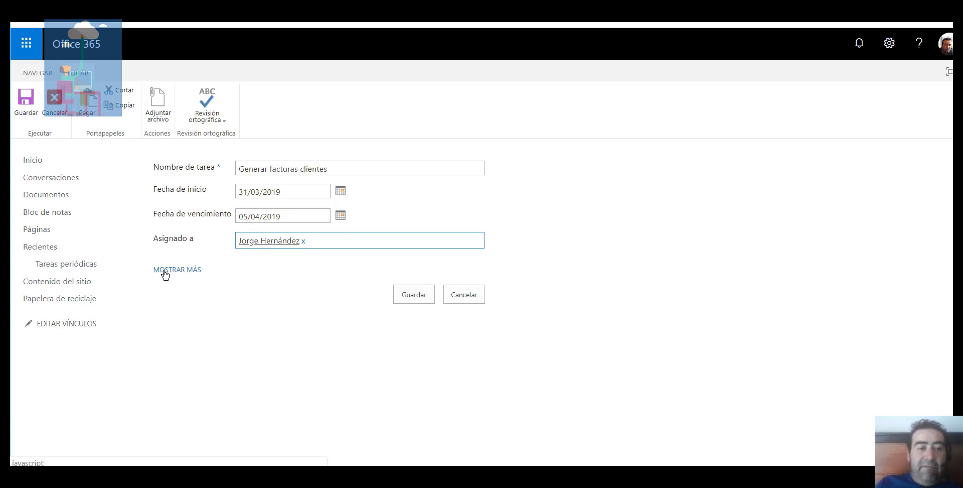
# Show the task's additional fields, set Estado de la tarea to En curso and save the task
pyautogui.click(165, 271)
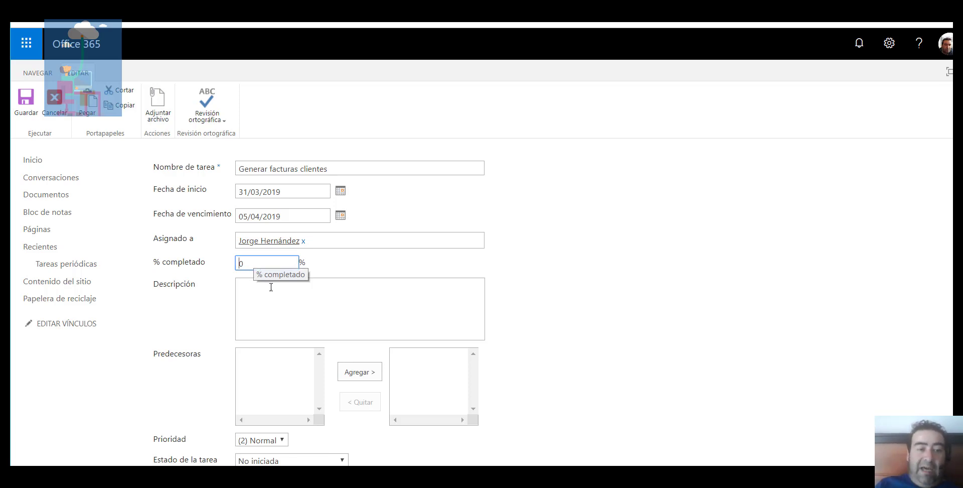
pyautogui.click(271, 287)
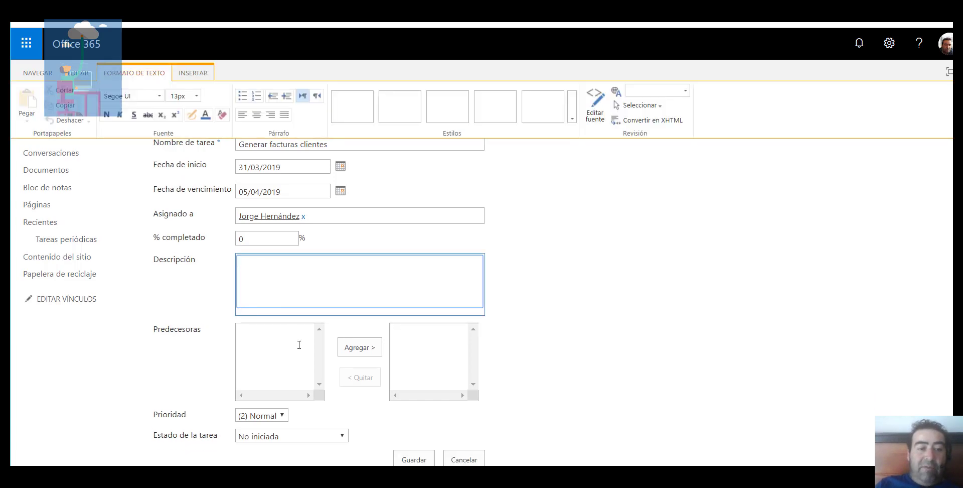
pyautogui.scroll(-1, 299, 345)
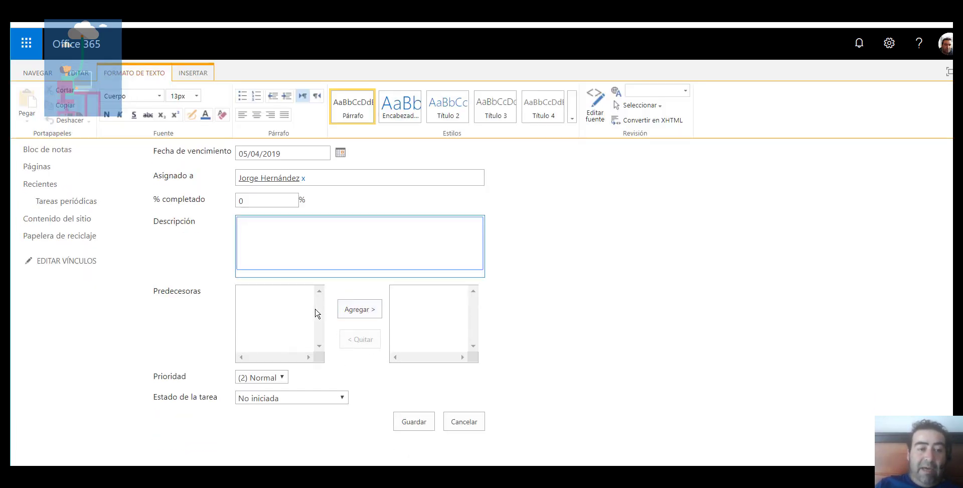
pyautogui.click(302, 401)
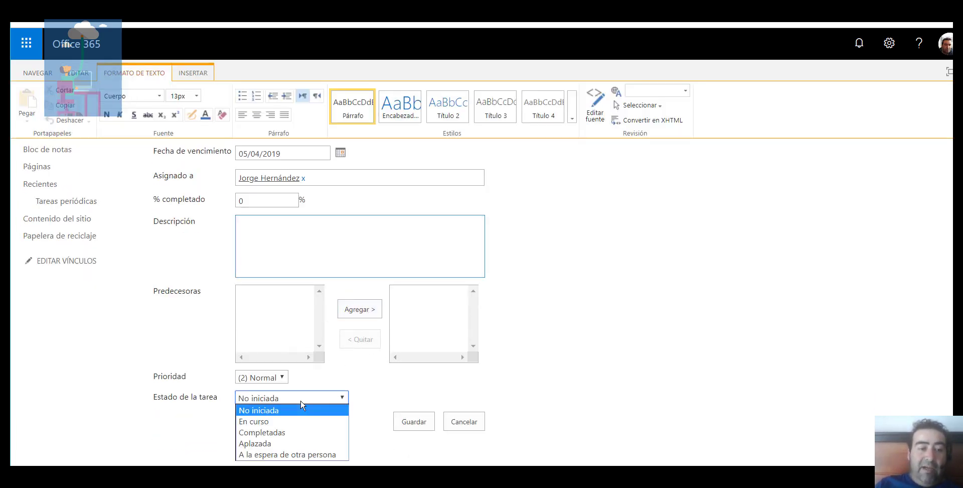
pyautogui.click(270, 422)
pyautogui.click(404, 422)
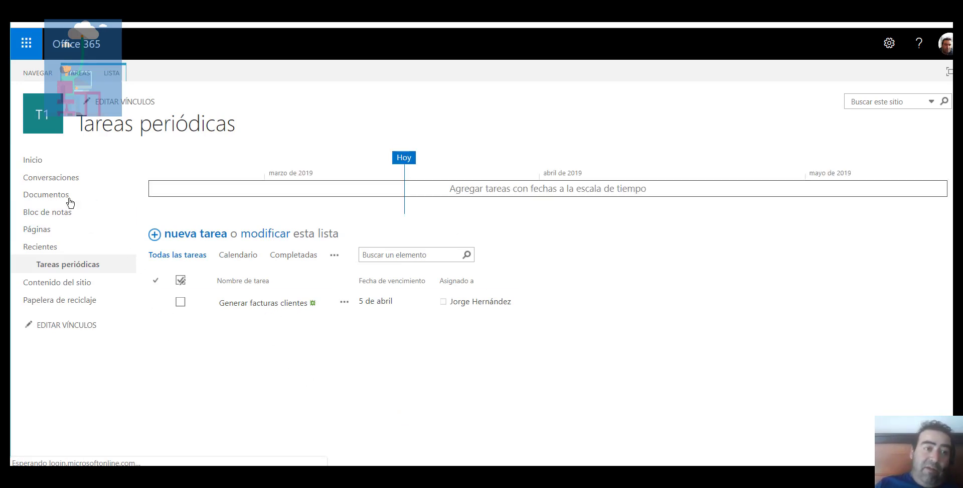
# Go back to the site's home page and examine its Novedades, Actividad and Documentos sections
pyautogui.click(33, 160)
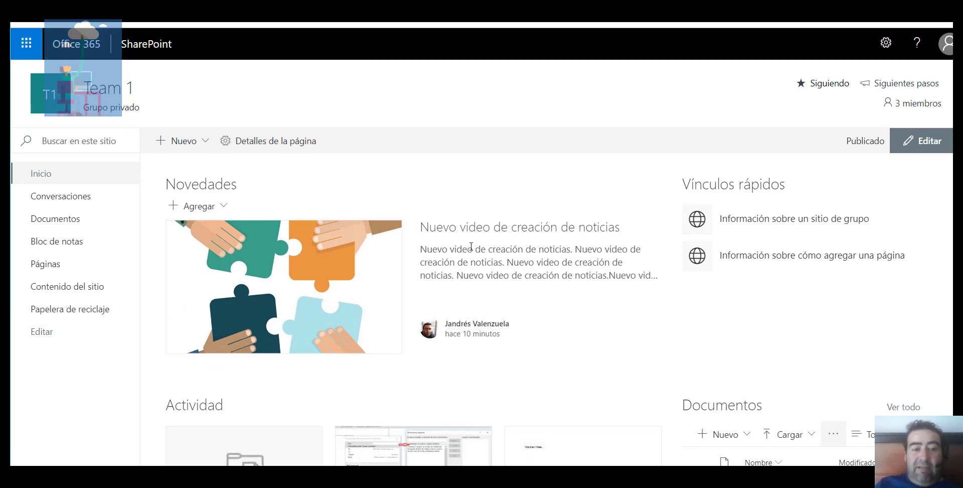
pyautogui.scroll(-4, 420, 366)
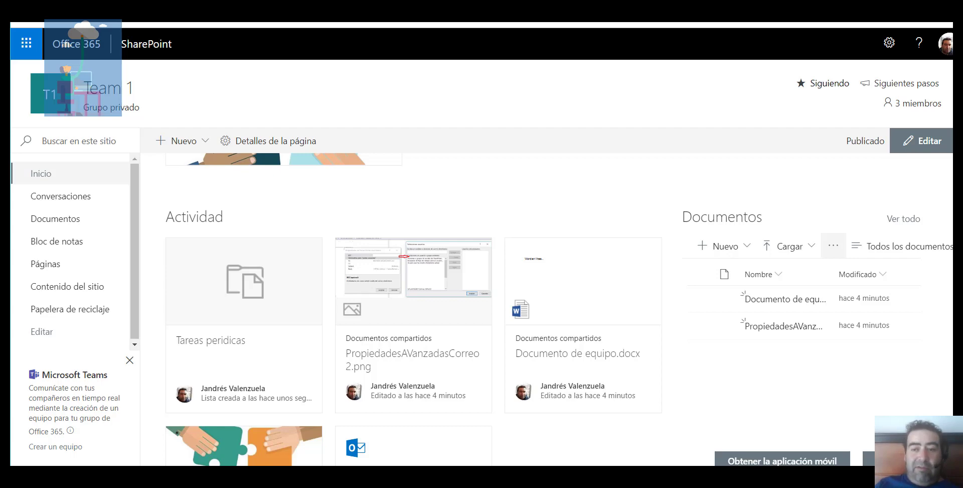
pyautogui.scroll(-4, 560, 310)
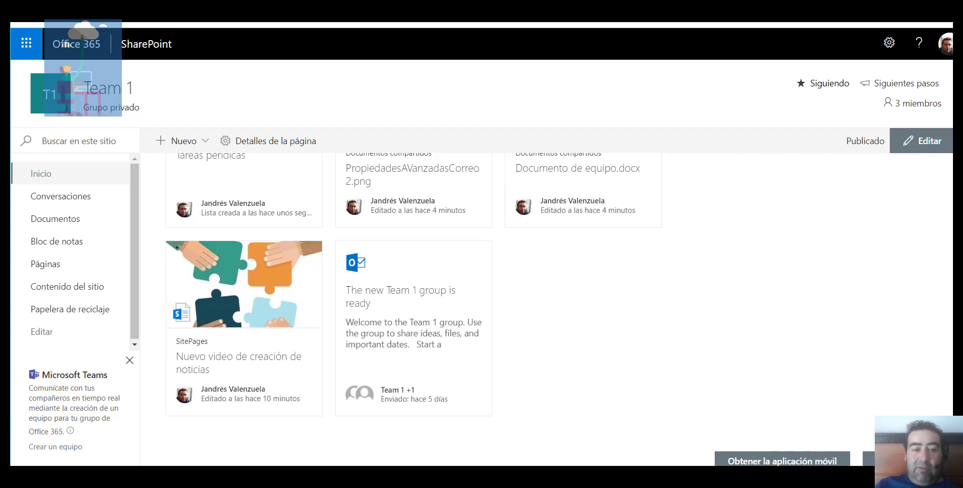
pyautogui.scroll(6, 552, 302)
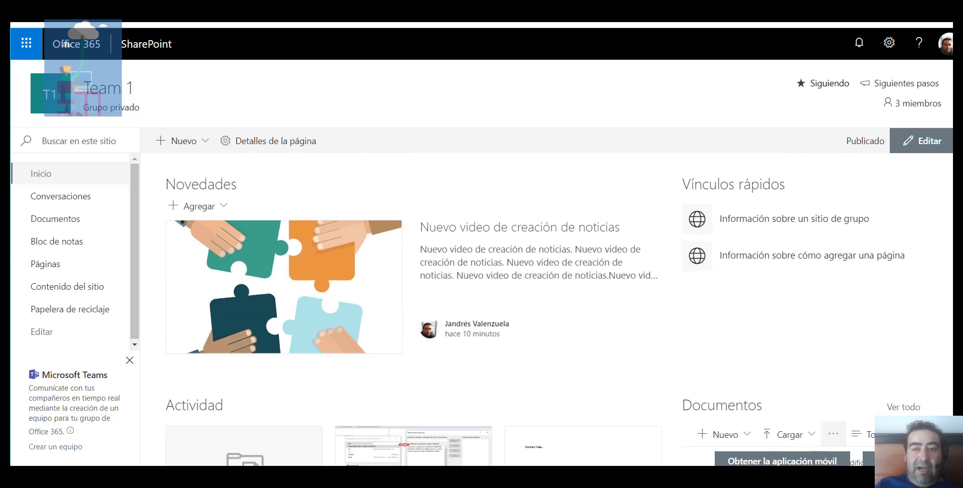
pyautogui.scroll(-6, 552, 301)
pyautogui.scroll(6, 552, 301)
pyautogui.scroll(-5, 952, 209)
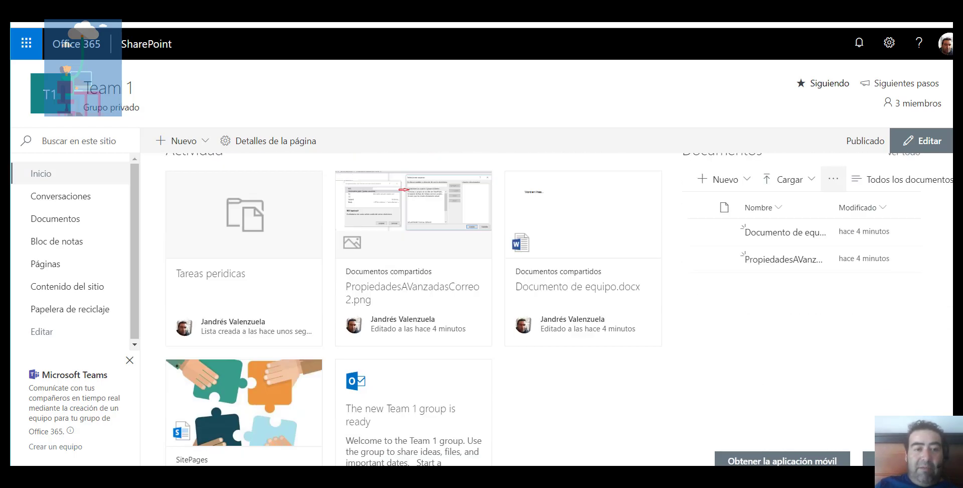
pyautogui.scroll(3, 952, 208)
pyautogui.scroll(-2, 951, 209)
pyautogui.scroll(4, 952, 208)
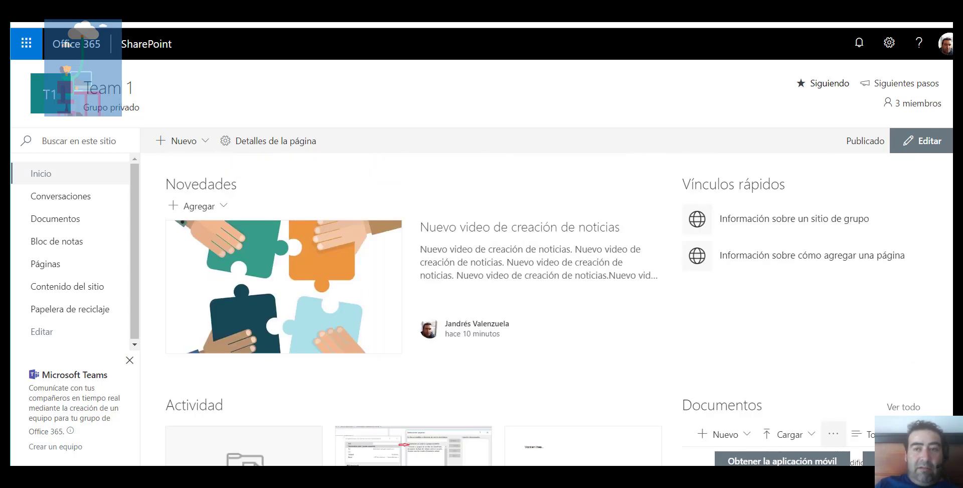
# Open the site's home page for editing and go to the Actividad section
pyautogui.click(926, 146)
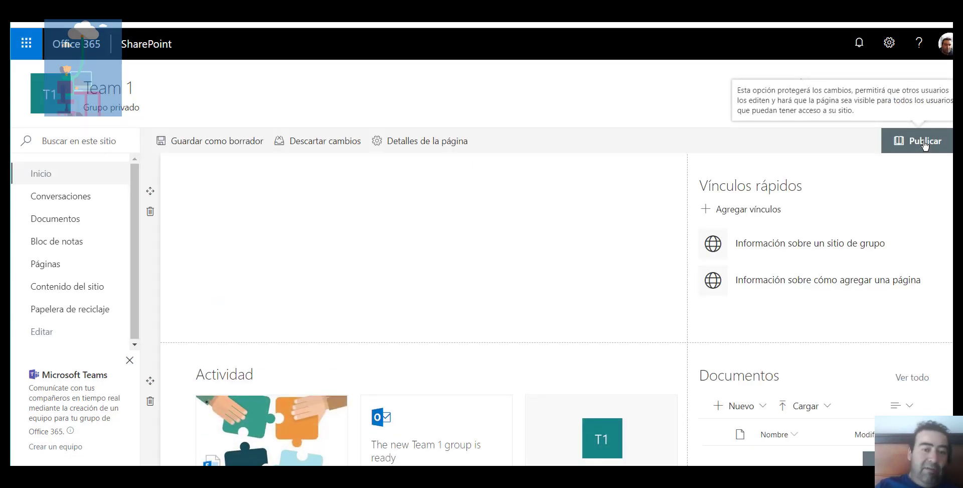
pyautogui.scroll(-3, 864, 340)
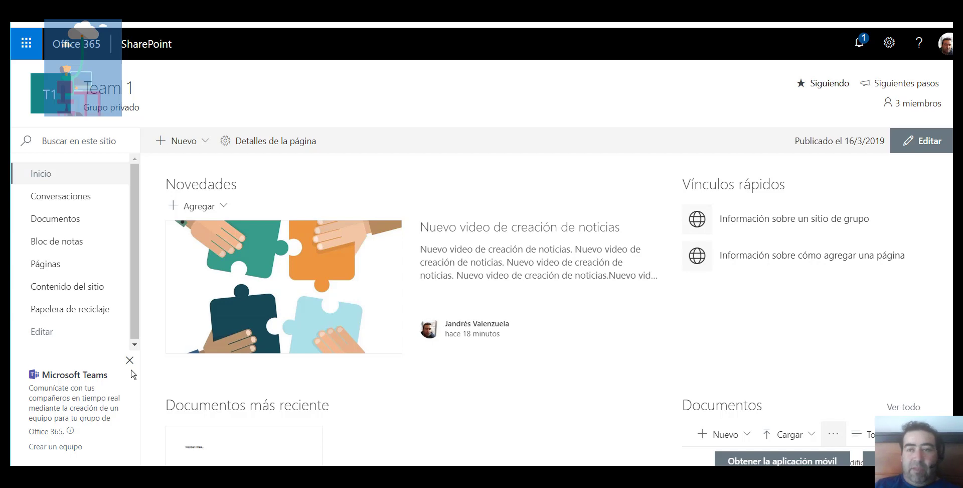
# Open the Tareas periódicas list from the site contents to review its tasks
pyautogui.click(60, 290)
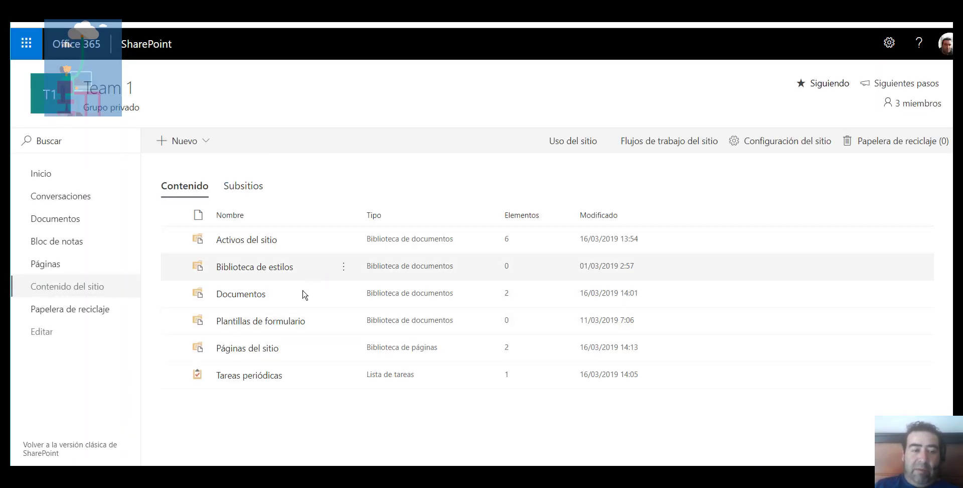
pyautogui.click(245, 376)
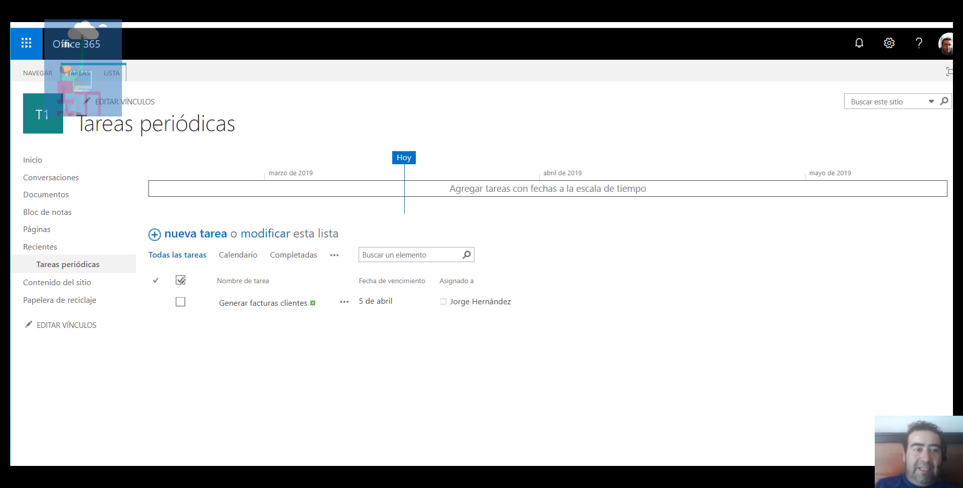
# Open the site's home page for editing and retitle the first Vínculos rápidos link as Tareas del Equipo
pyautogui.click(32, 160)
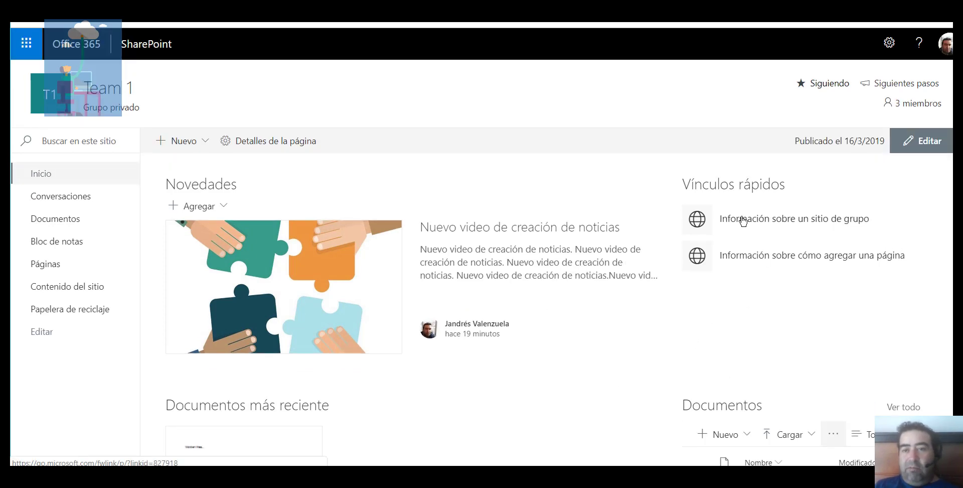
pyautogui.click(927, 143)
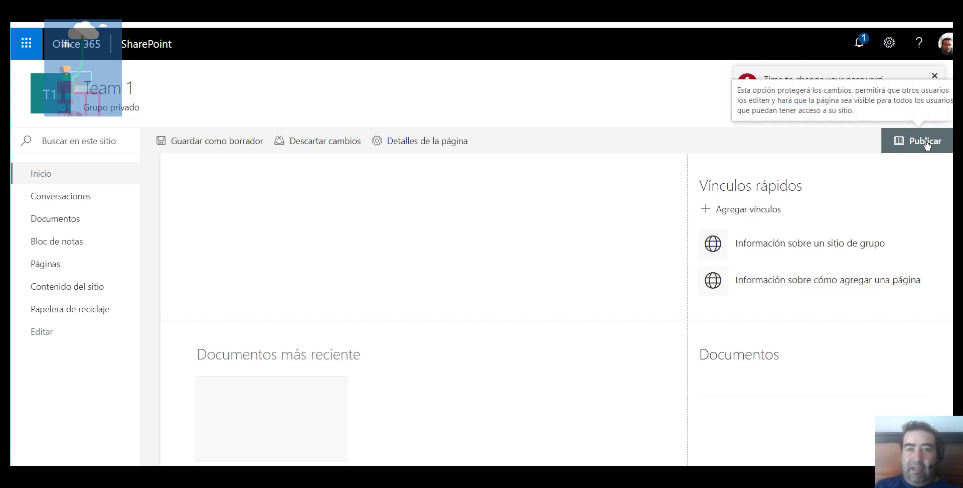
pyautogui.click(936, 76)
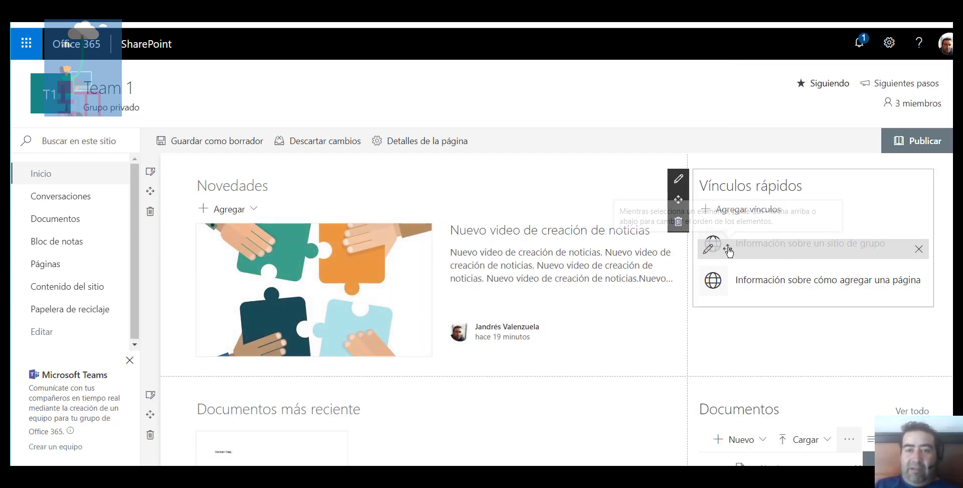
pyautogui.click(708, 249)
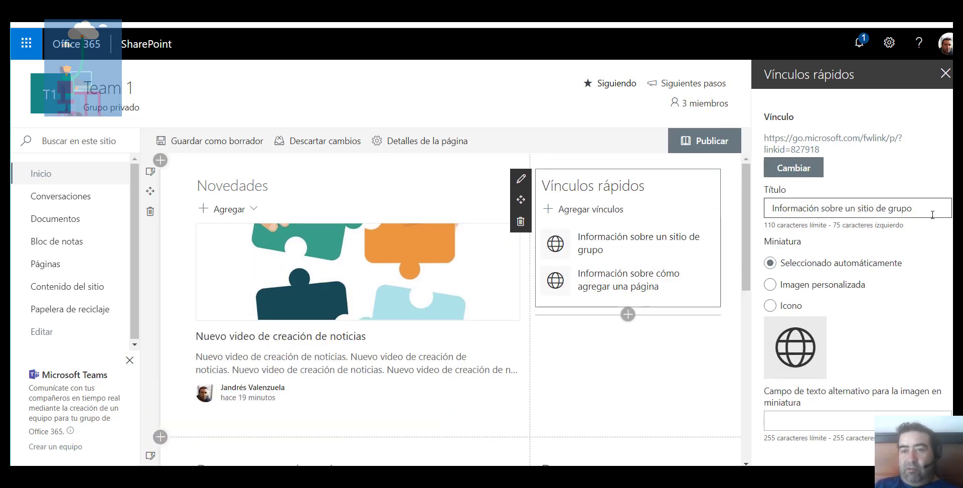
pyautogui.moveTo(931, 211); pyautogui.dragTo(671, 204)
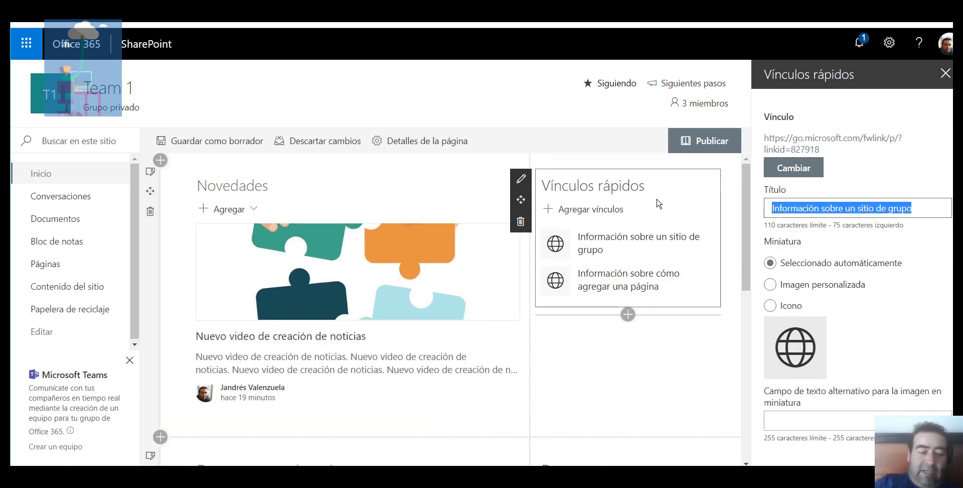
pyautogui.write('Tare')
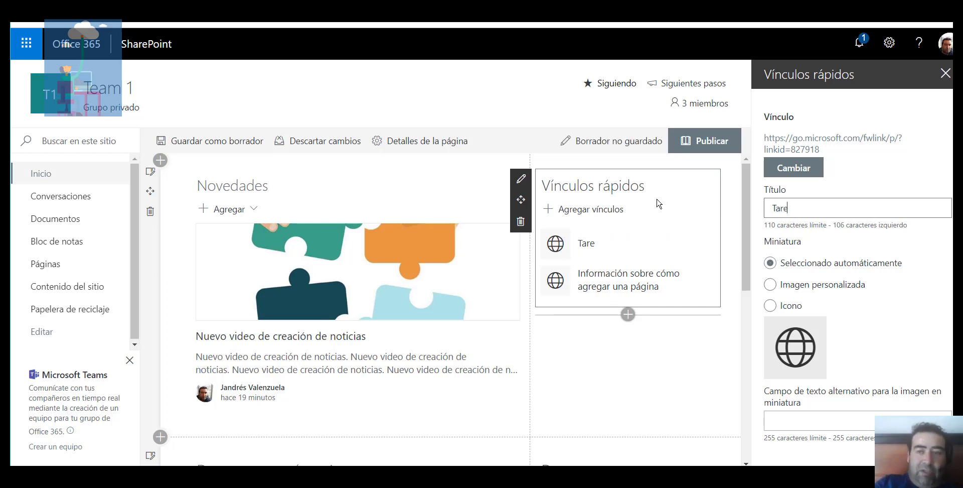
pyautogui.write('as del Equipo')
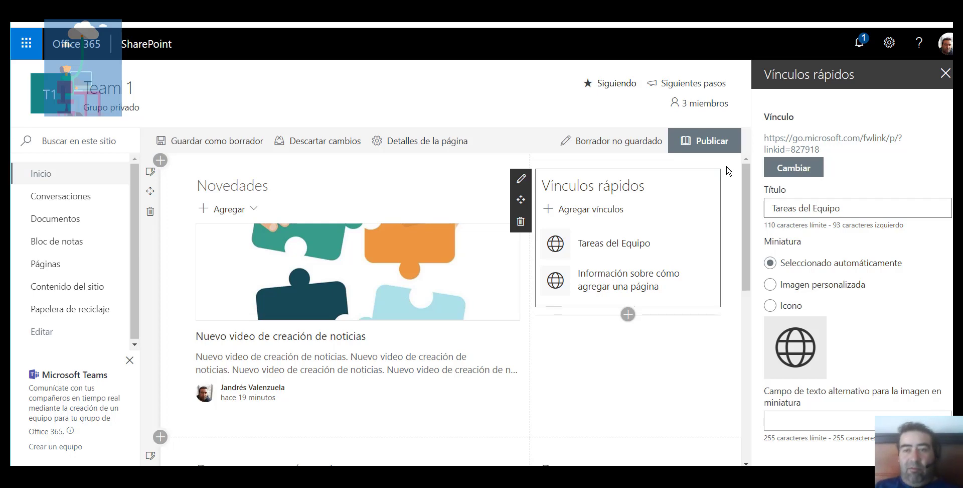
pyautogui.click(805, 168)
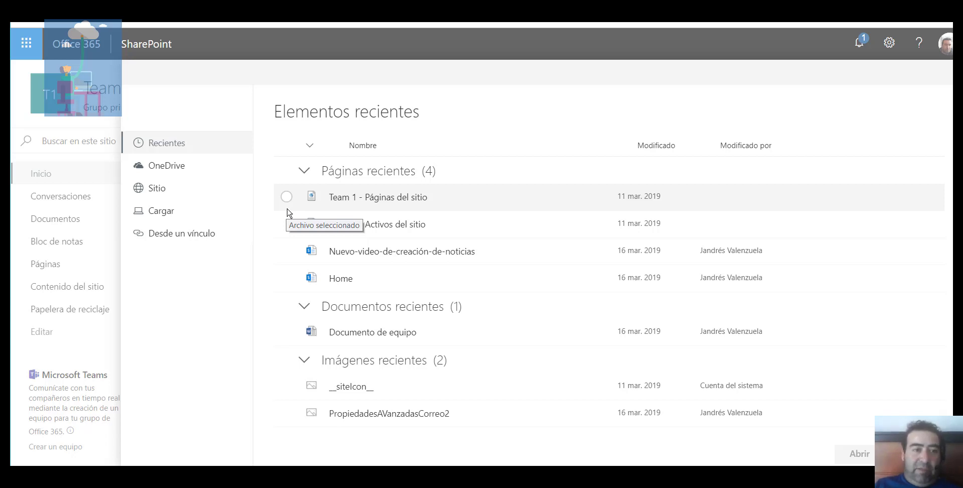
pyautogui.click(172, 234)
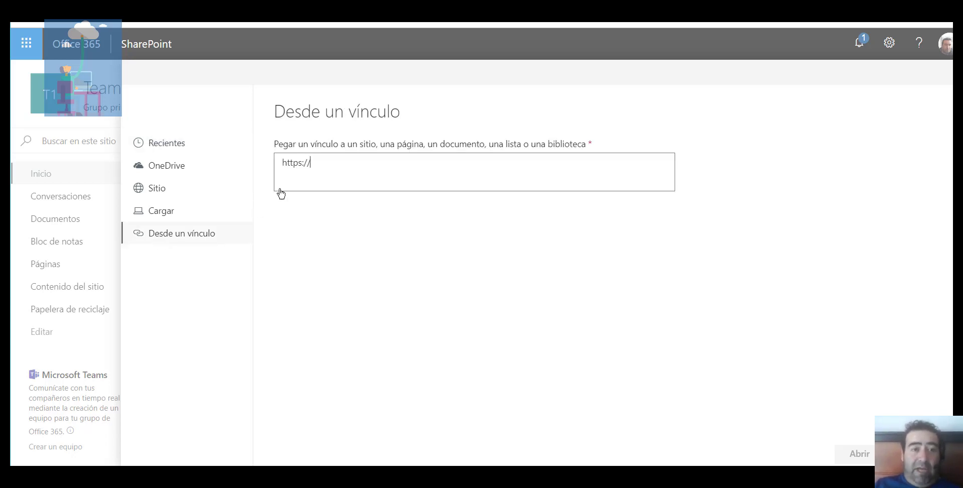
pyautogui.hotkey('ctrl', 'a')
pyautogui.write('https://cloudboxcl.sharepoint.com/sites/TeamUno/Lists/Tareas%20peridicas/AllItems.aspx')
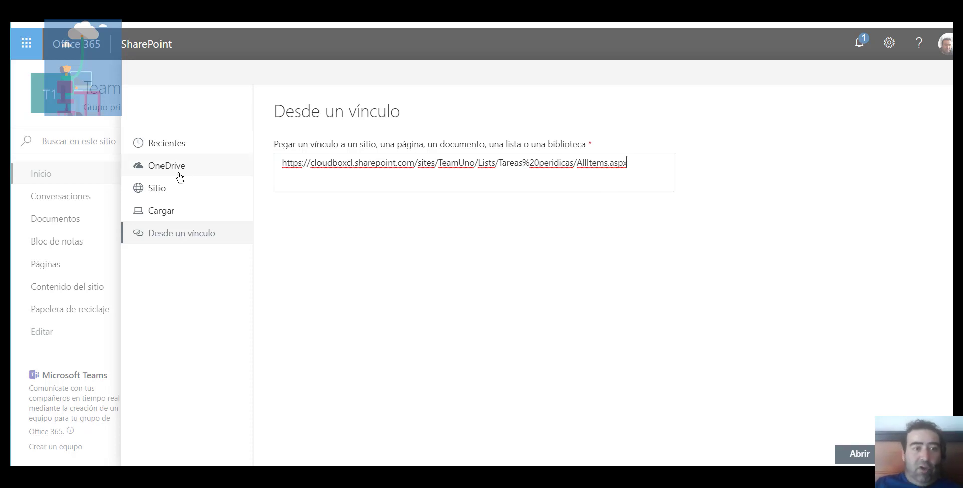
pyautogui.click(153, 194)
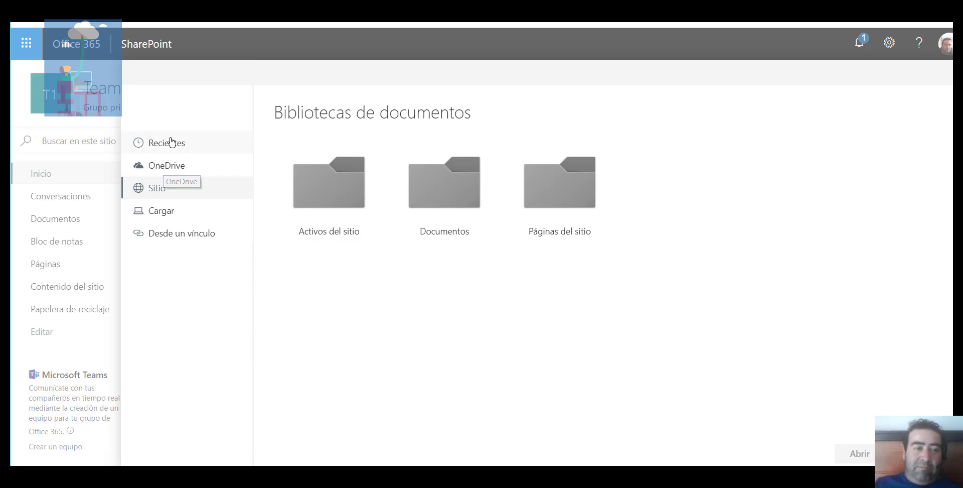
pyautogui.click(161, 233)
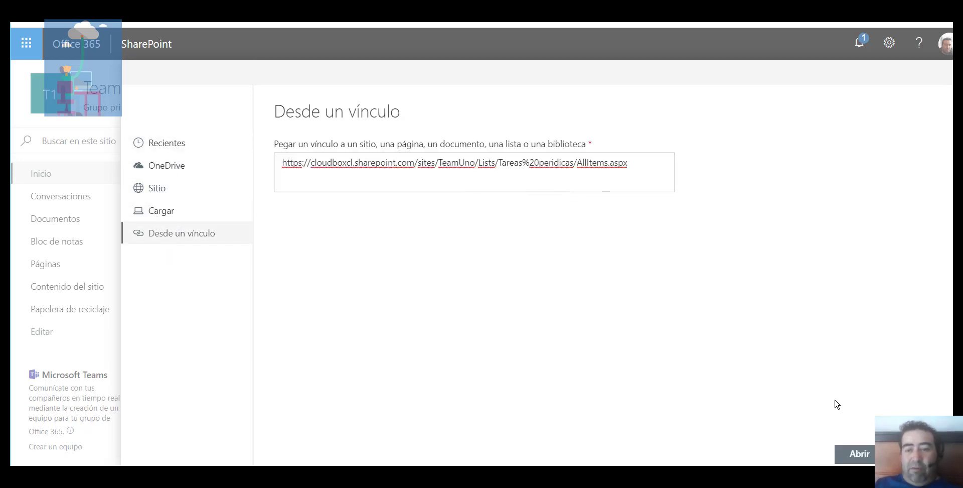
pyautogui.click(857, 457)
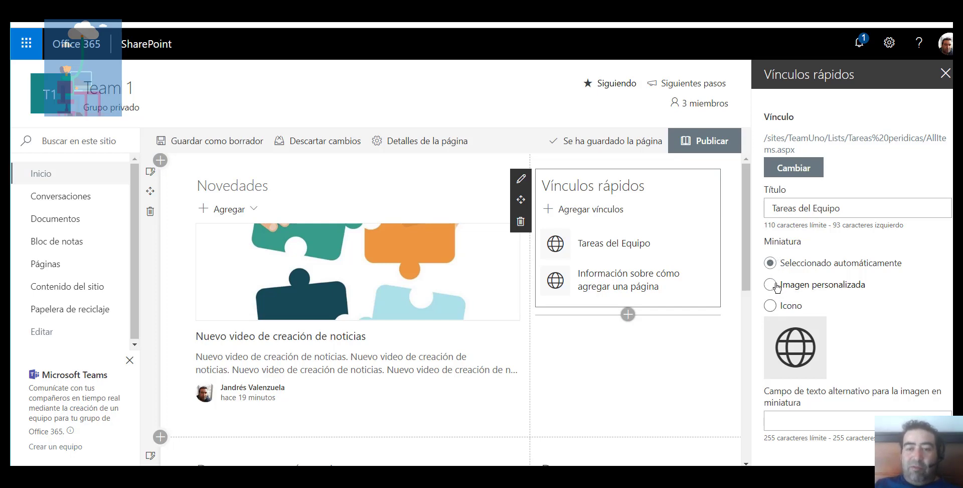
# Set the Tareas del Equipo link's thumbnail to Icono and choose the allapps list icon
pyautogui.click(771, 307)
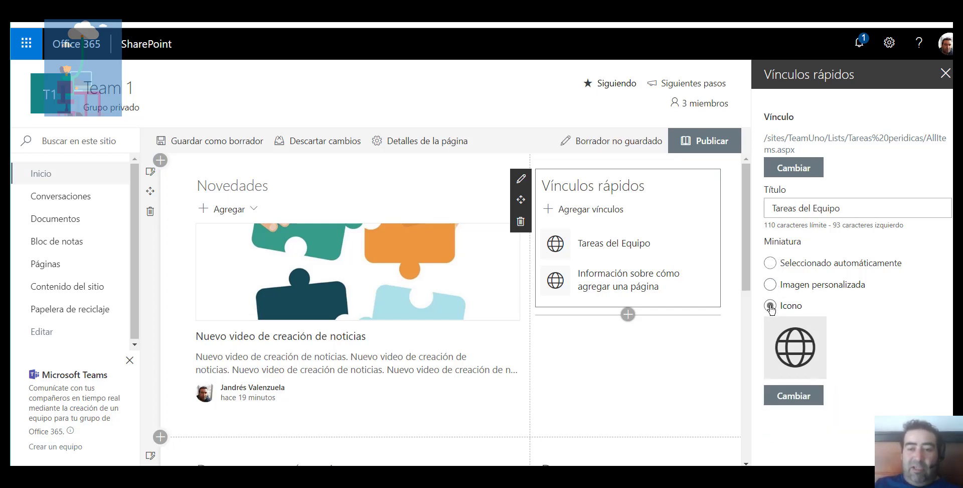
pyautogui.click(804, 396)
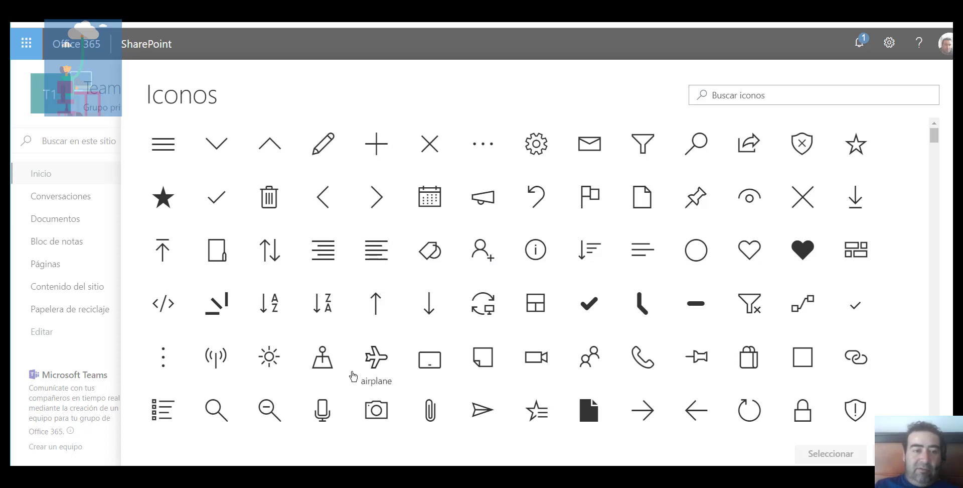
pyautogui.scroll(-3, 763, 406)
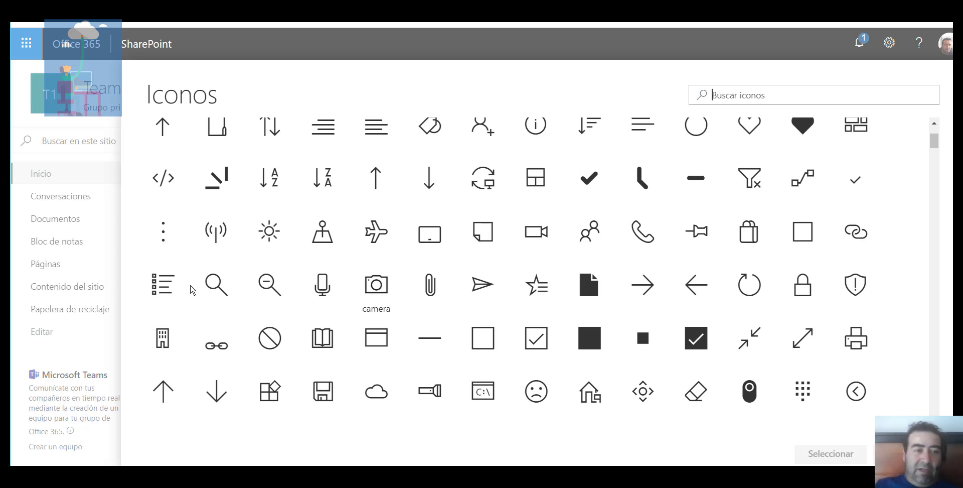
pyautogui.click(165, 283)
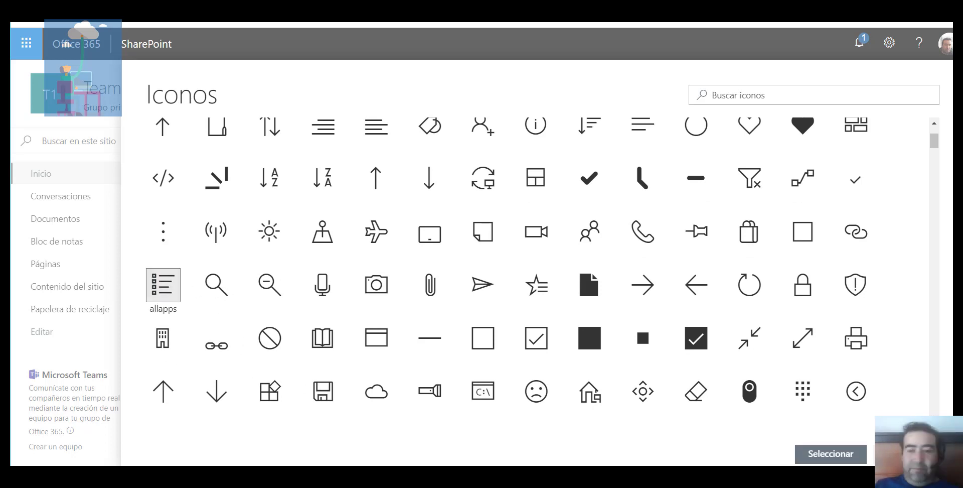
pyautogui.click(830, 458)
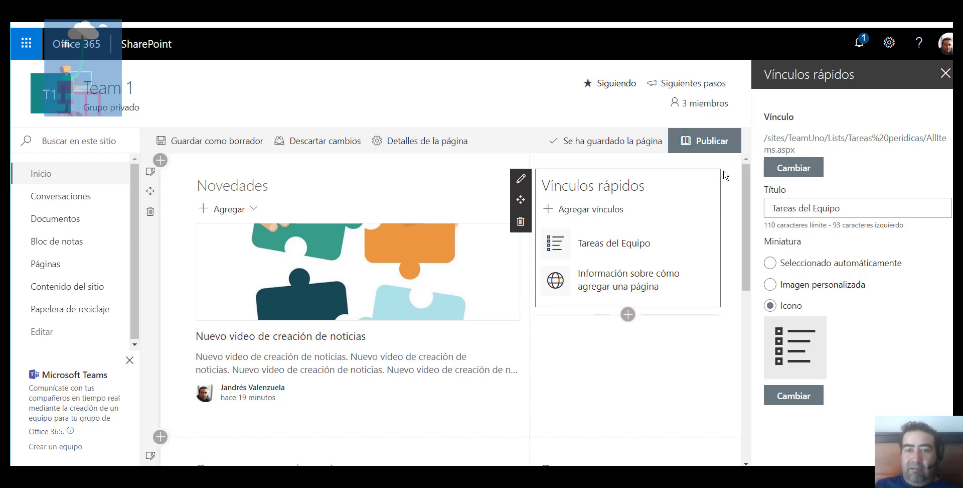
# Publish the edited home page and review its document sections and Vínculos rápidos
pyautogui.moveTo(569, 244)
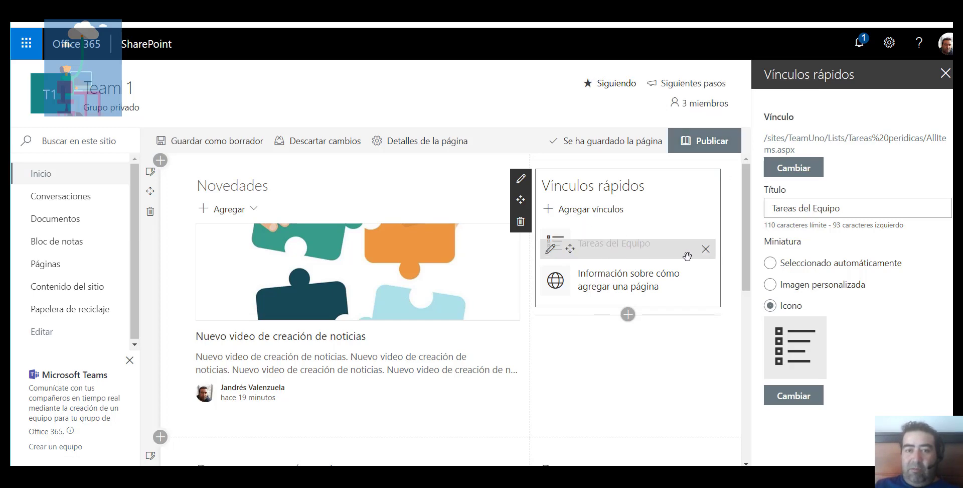
pyautogui.click(712, 142)
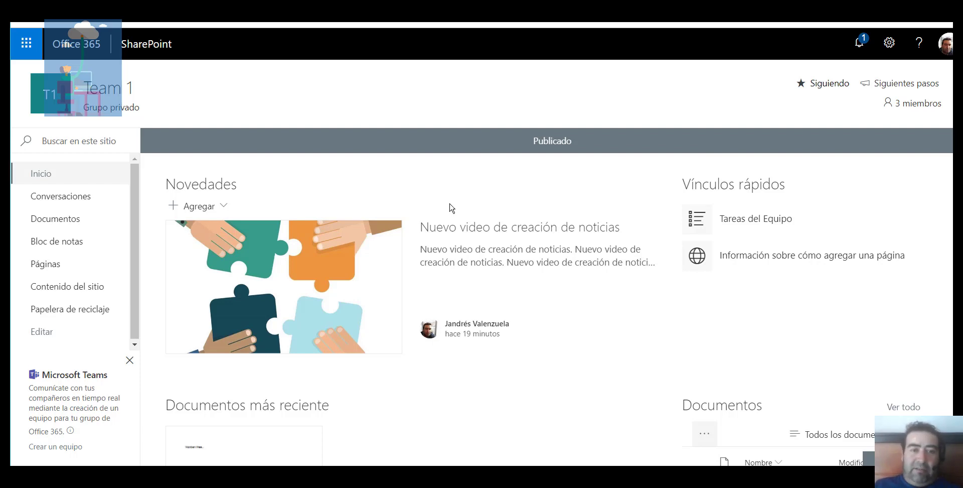
pyautogui.scroll(-3, 404, 295)
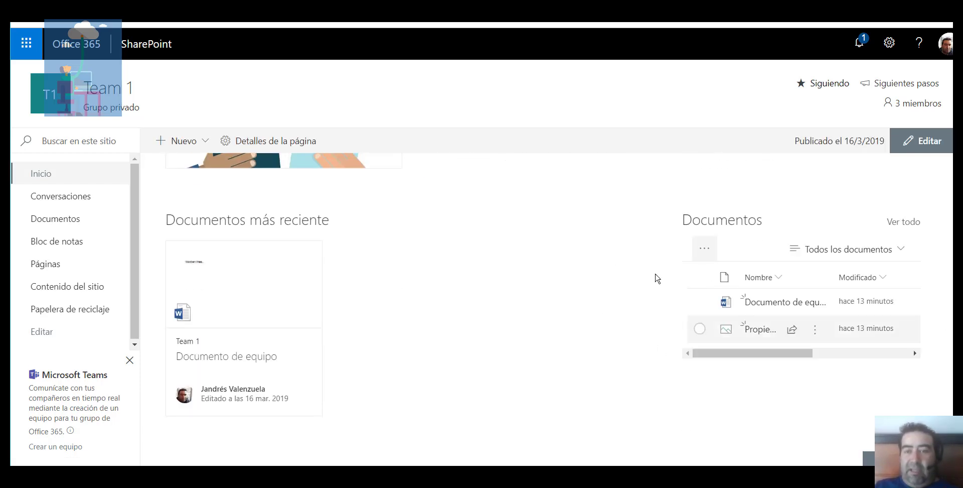
pyautogui.scroll(3, 804, 301)
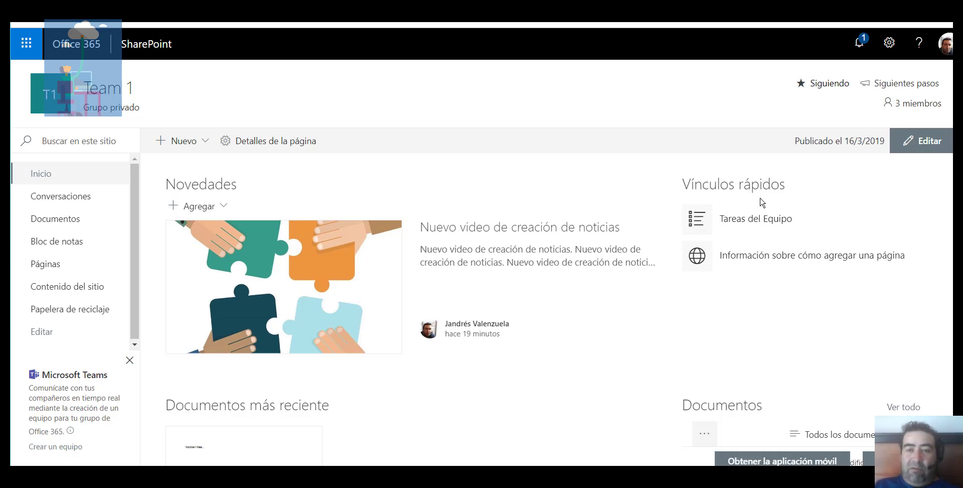
# Test the Tareas del Equipo quick link, return to the site's home page and dismiss the password notification
pyautogui.click(753, 224)
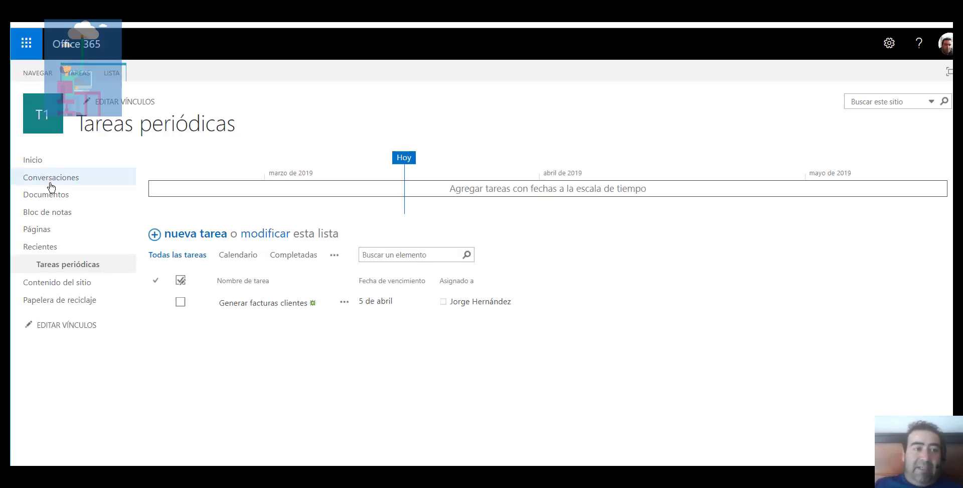
pyautogui.click(34, 160)
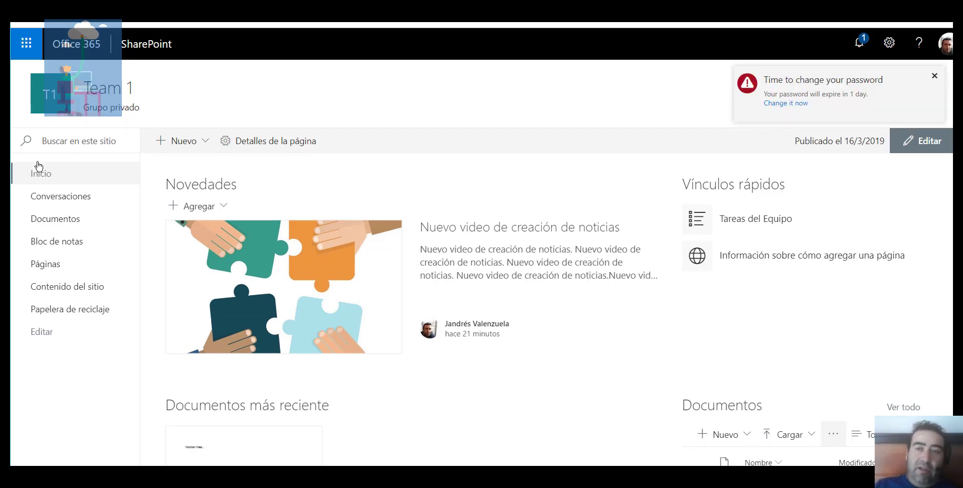
pyautogui.click(934, 77)
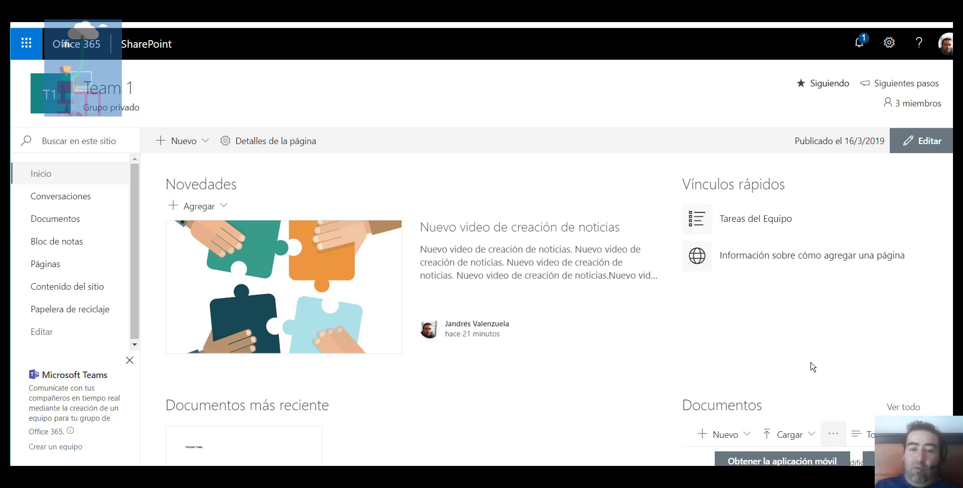
# Review the home page's Documentos section, reopen the task list through its quick link and return to the home page
pyautogui.scroll(-3, 813, 366)
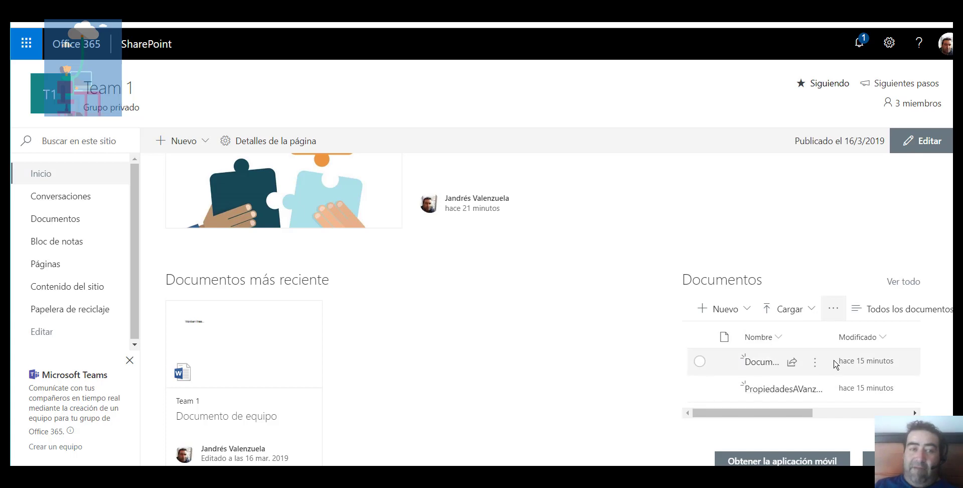
pyautogui.scroll(3, 269, 241)
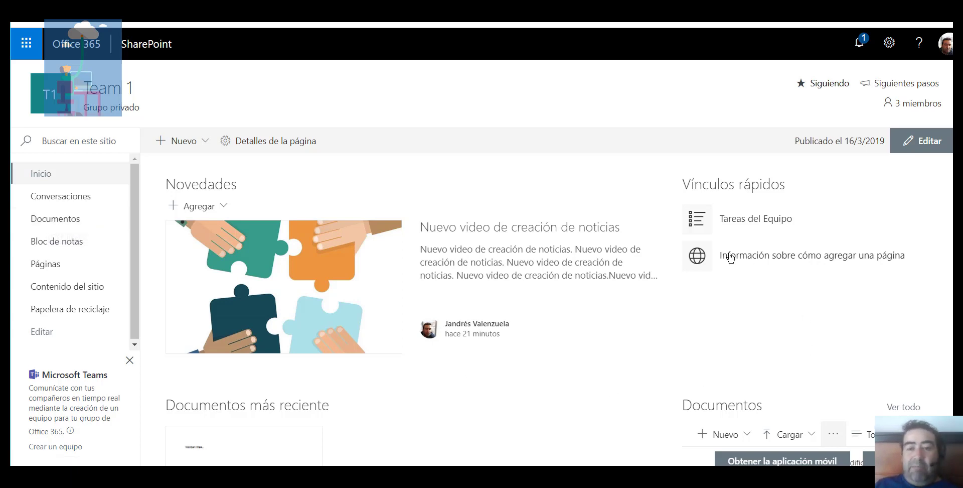
pyautogui.click(761, 223)
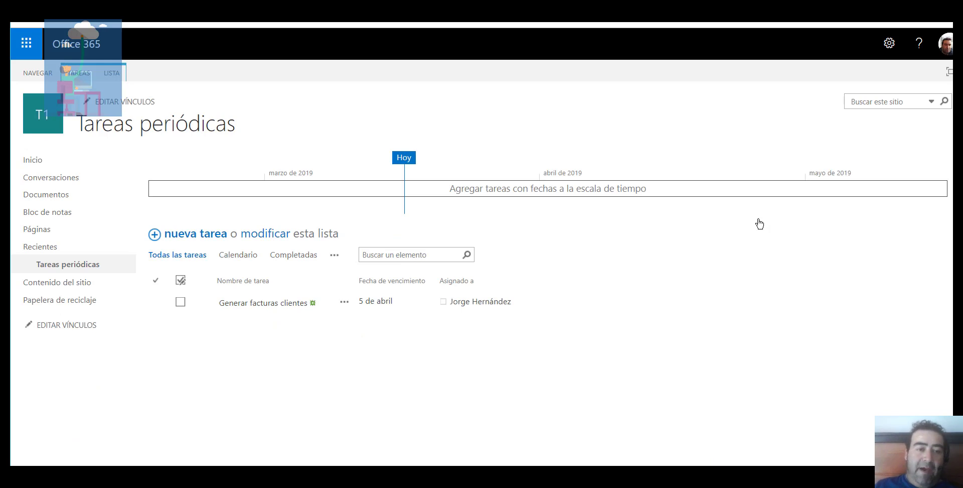
pyautogui.click(35, 163)
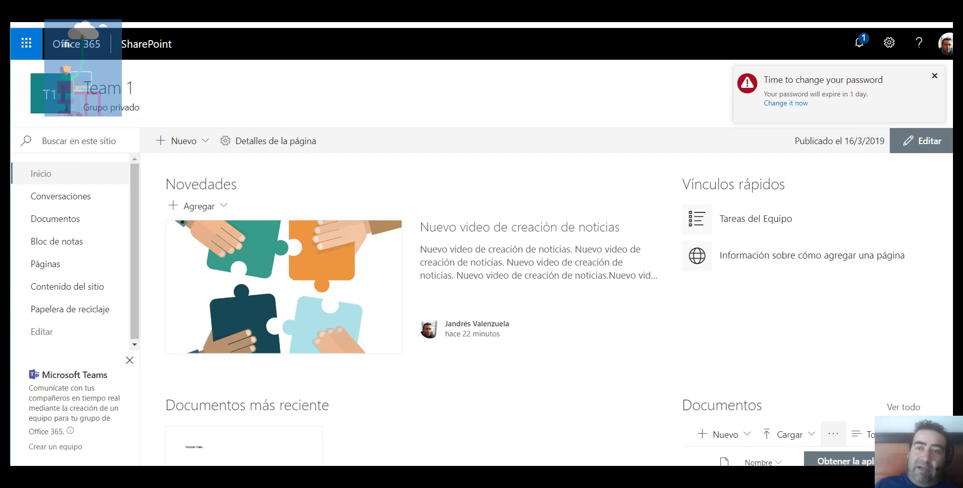
pyautogui.click(935, 76)
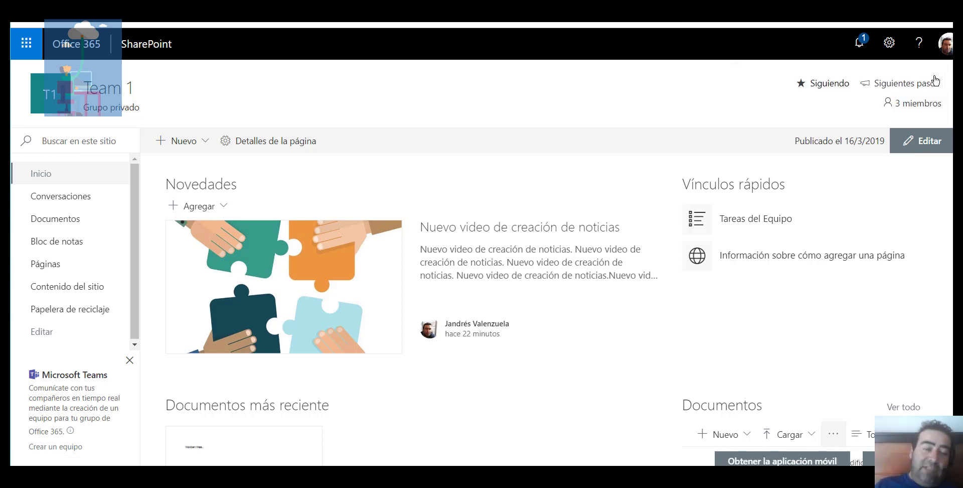